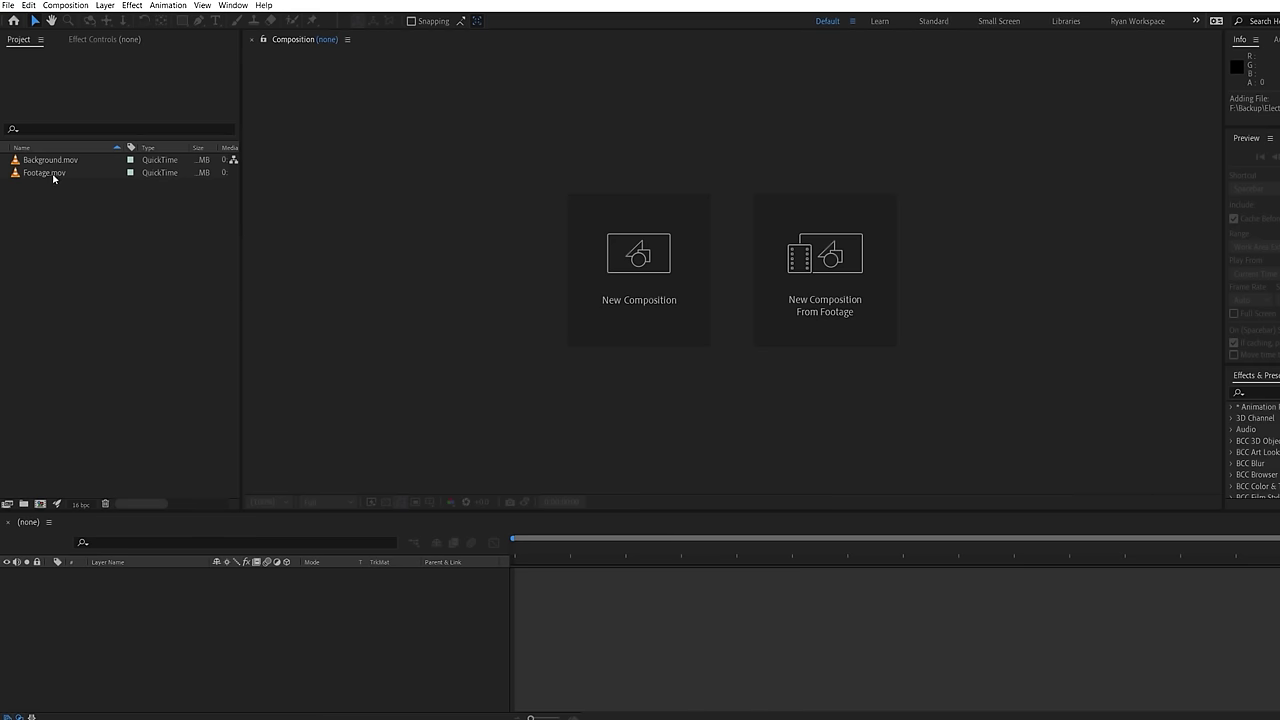
Create a comp from Footage.mov and add six Null Objects to it.
drag(53, 178, 490, 287)
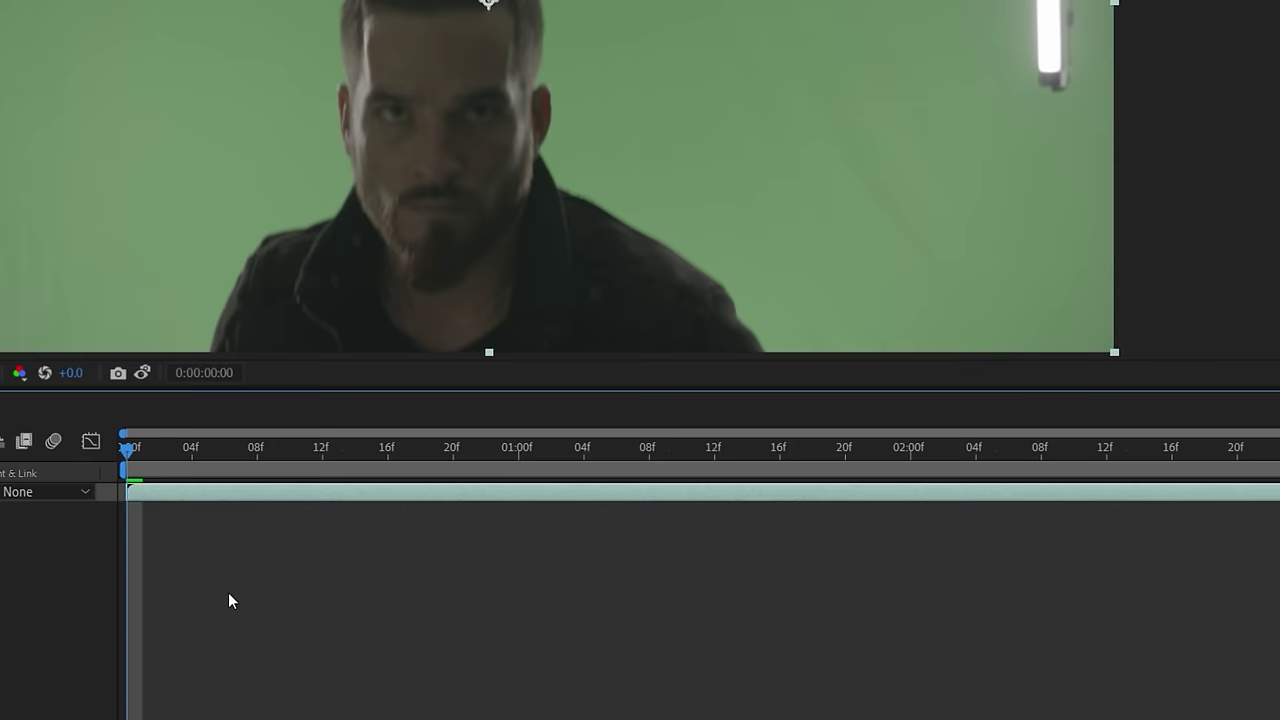
right_click(229, 601)
mouse_move(277, 363)
click(543, 469)
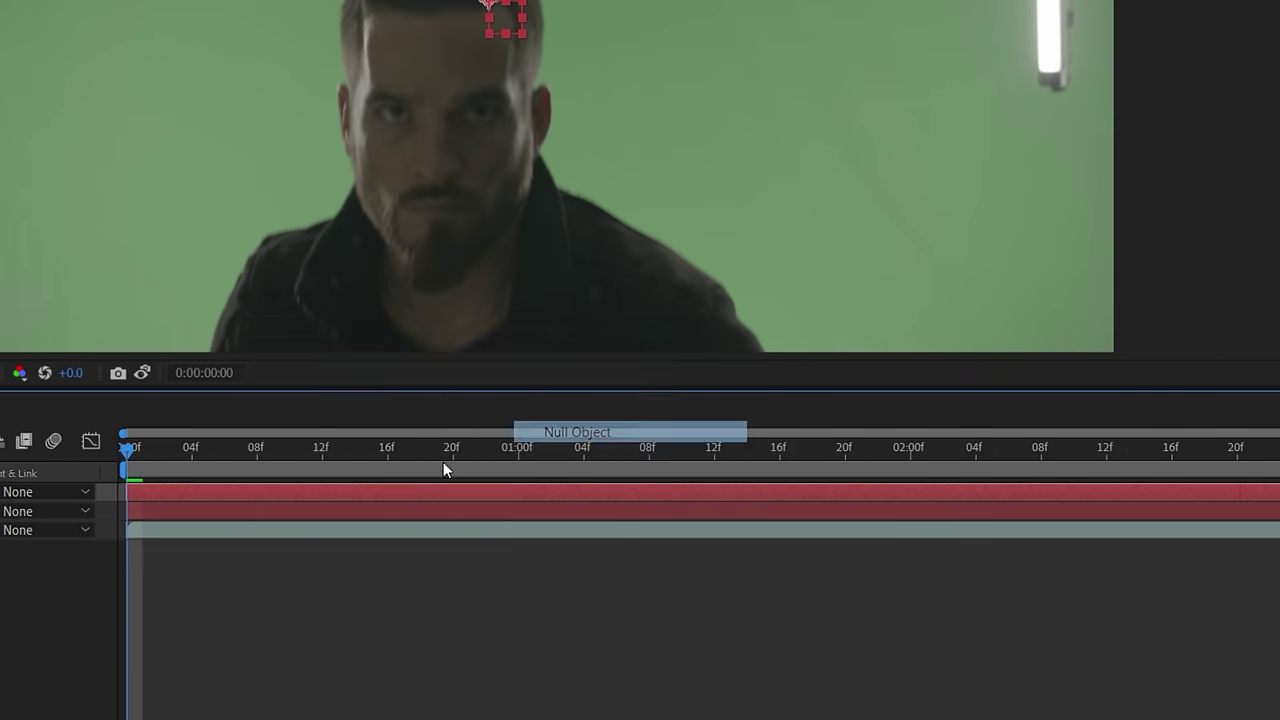
right_click(229, 562)
click(543, 446)
right_click(229, 580)
click(543, 466)
right_click(229, 599)
click(543, 484)
right_click(229, 611)
mouse_move(283, 385)
click(550, 494)
From the last frame (0:00:03:12), track the actor's eye backward and apply it to Null 2.
drag(666, 447, 760, 450)
right_click(466, 492)
mouse_move(560, 377)
click(765, 422)
drag(449, 451, 460, 346)
click(1197, 235)
click(1130, 211)
click(540, 457)
click(509, 565)
click(514, 543)
click(1230, 262)
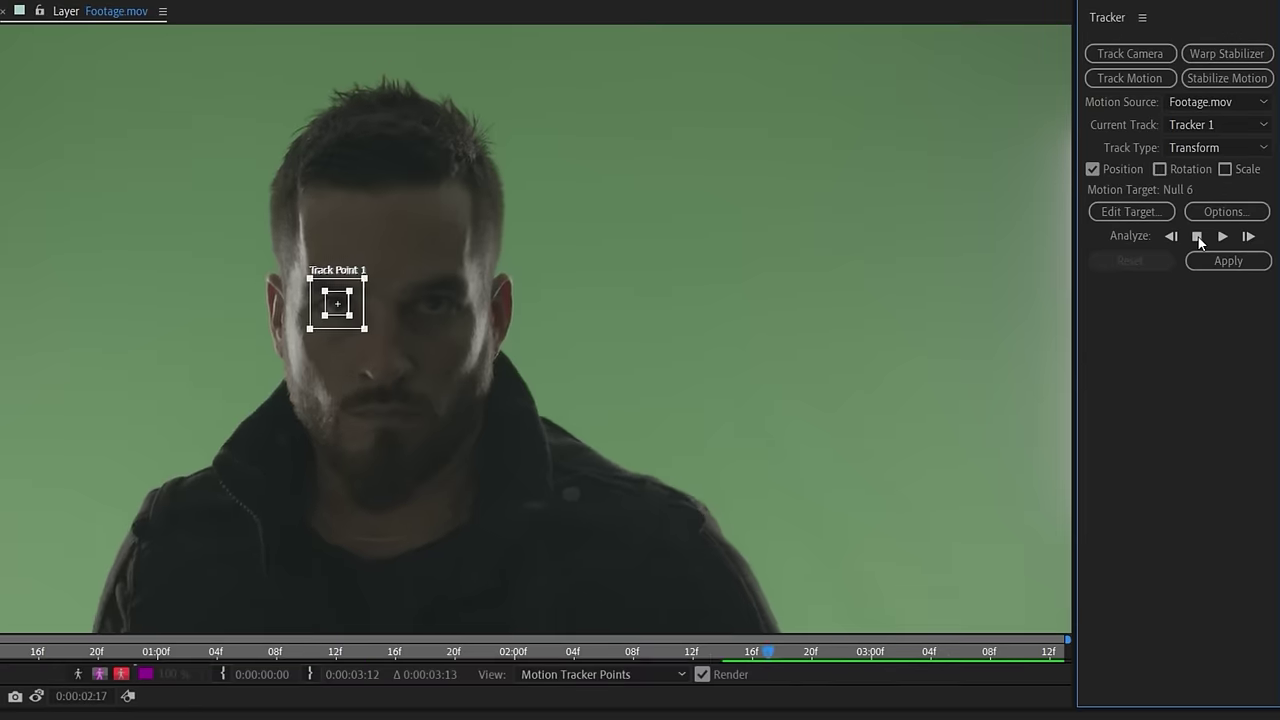
Track further features, including a jacket button, backward and apply each track to a null.
click(1130, 211)
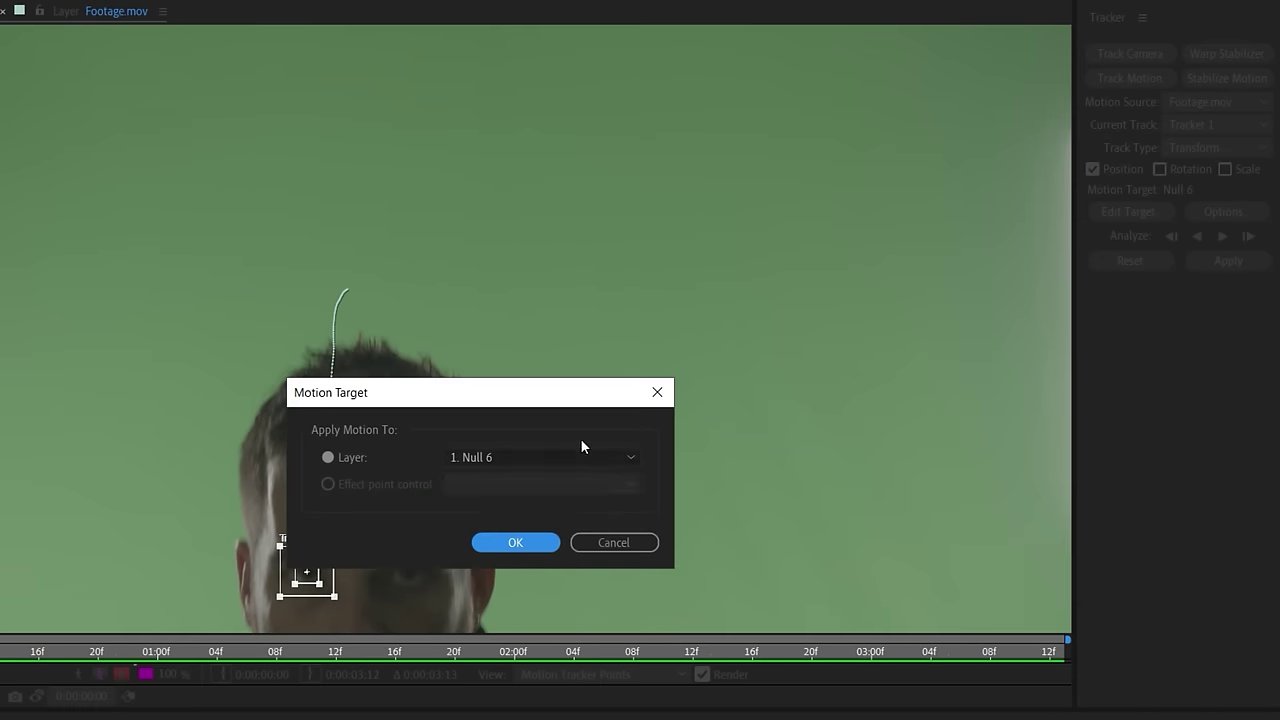
click(503, 550)
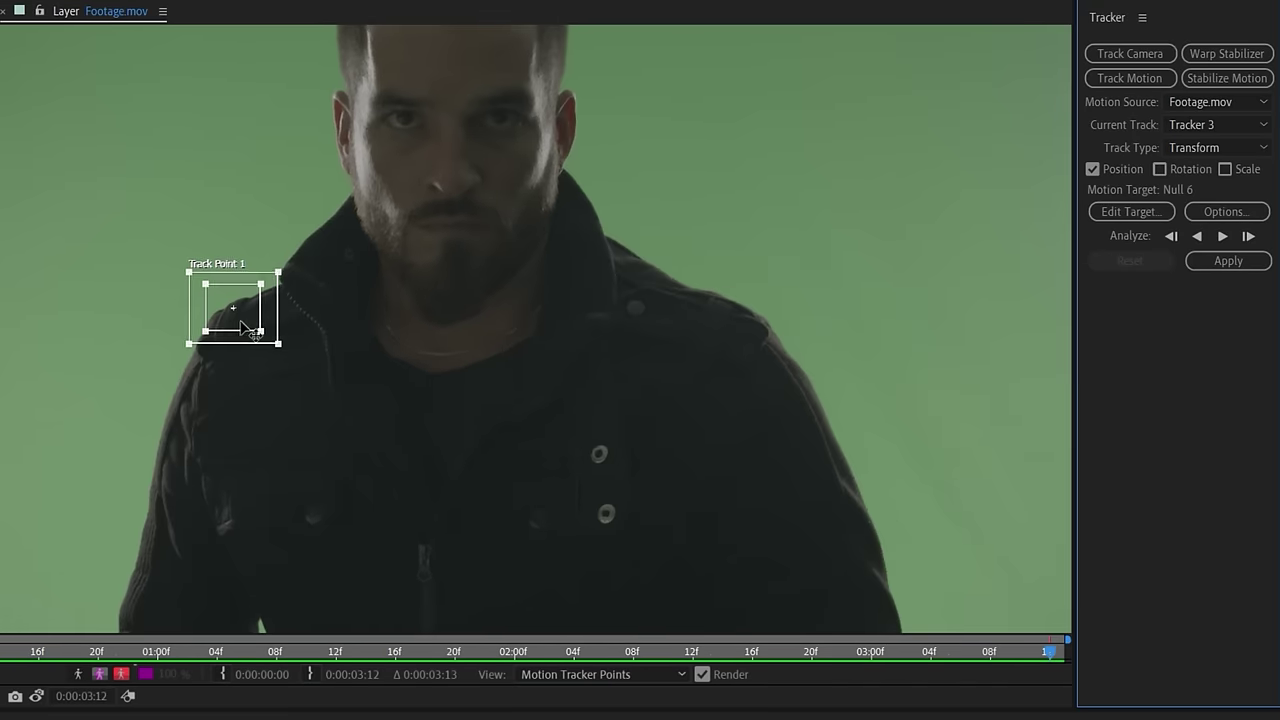
click(1197, 236)
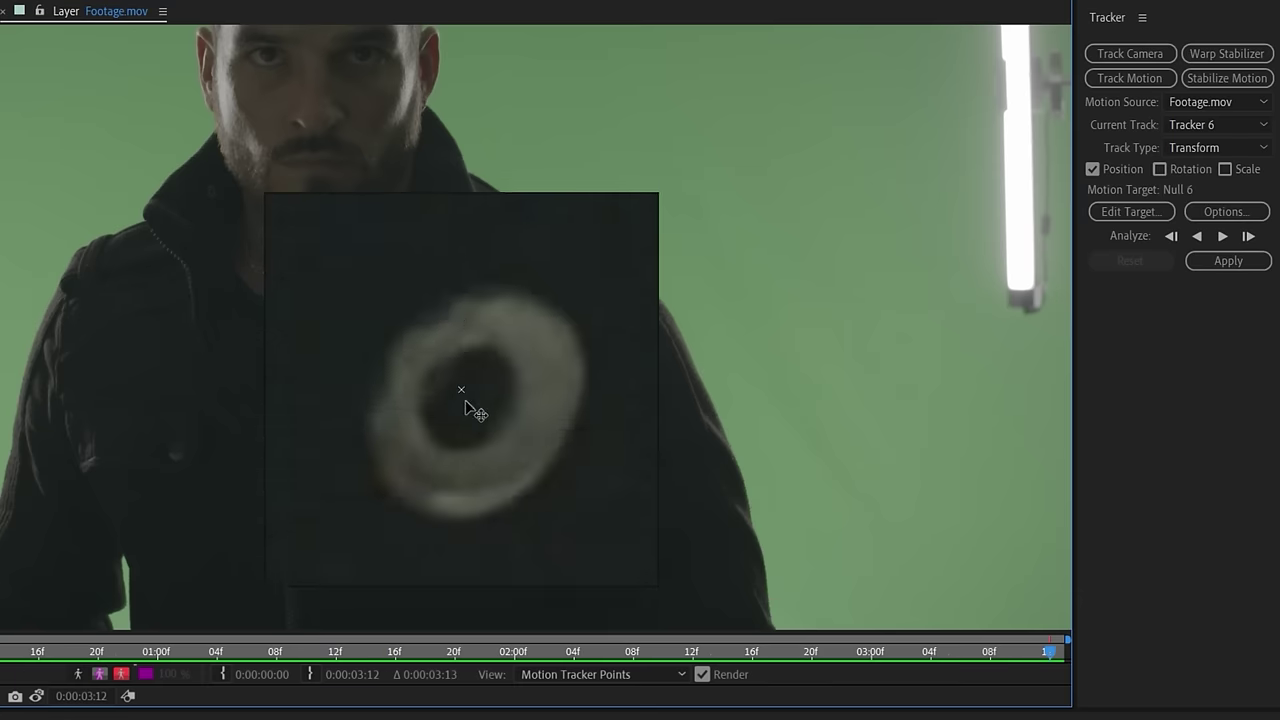
drag(471, 406, 458, 397)
click(1197, 238)
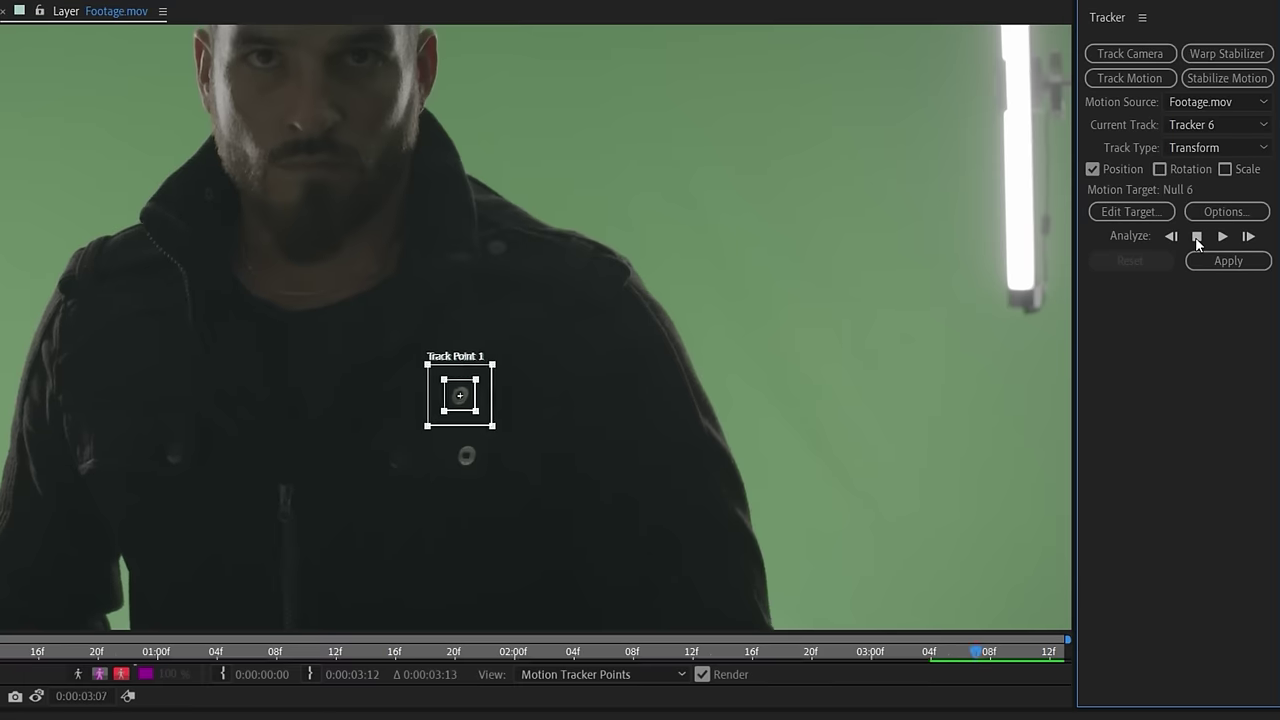
click(1131, 211)
key(Return)
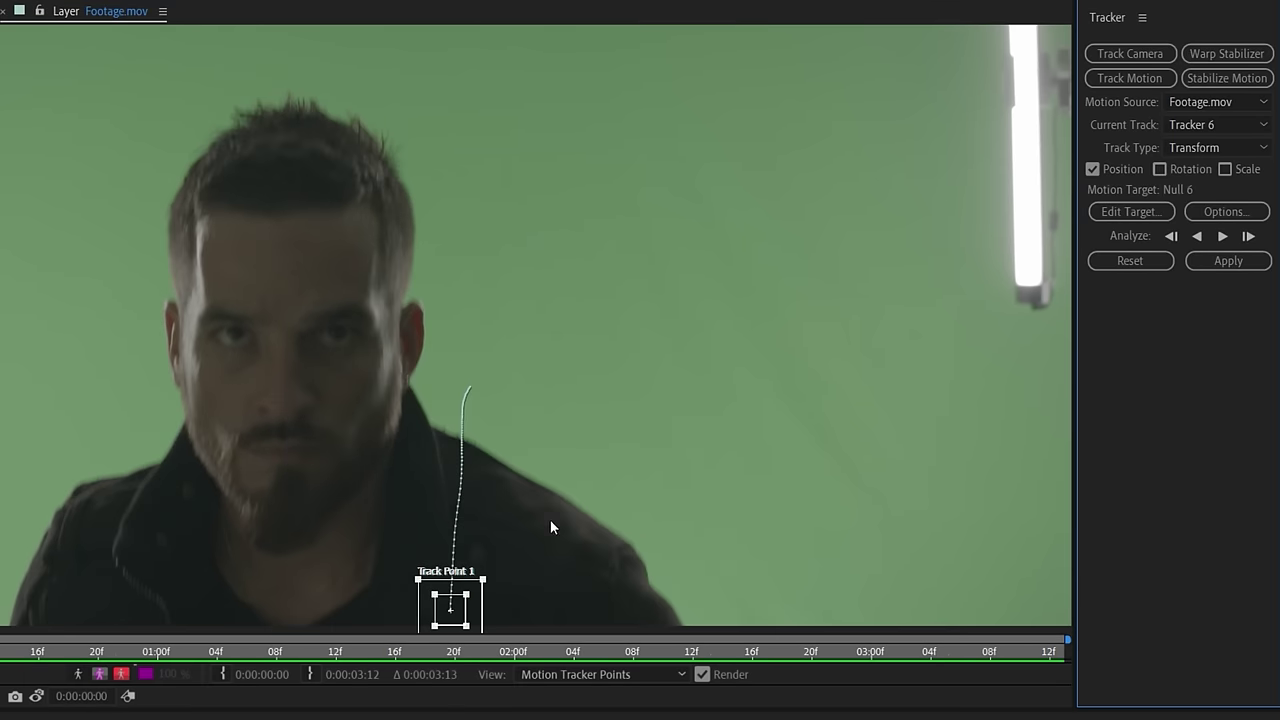
click(1228, 260)
click(503, 506)
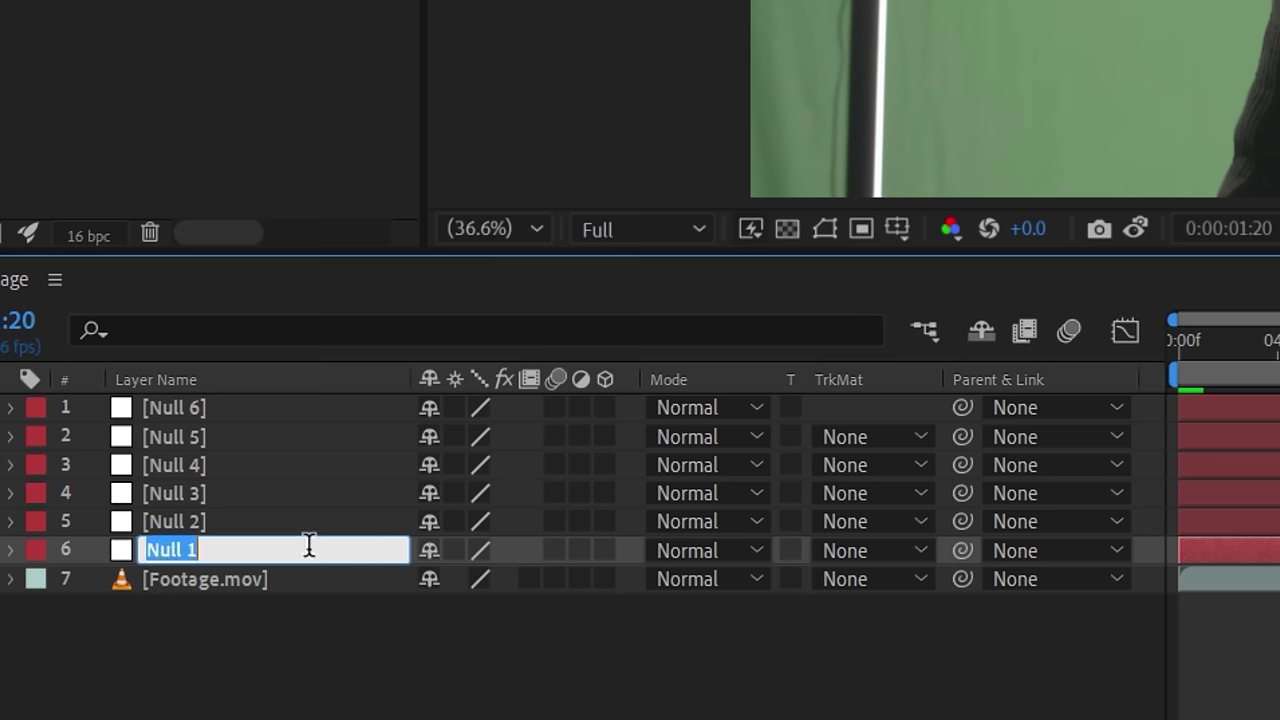
Rename the tracked nulls to Right Eye and Left Eye.
text(Right Eye)
key(Return)
click(295, 521)
key(Return)
text(Left Eye)
key(Return)
click(294, 493)
key(Return)
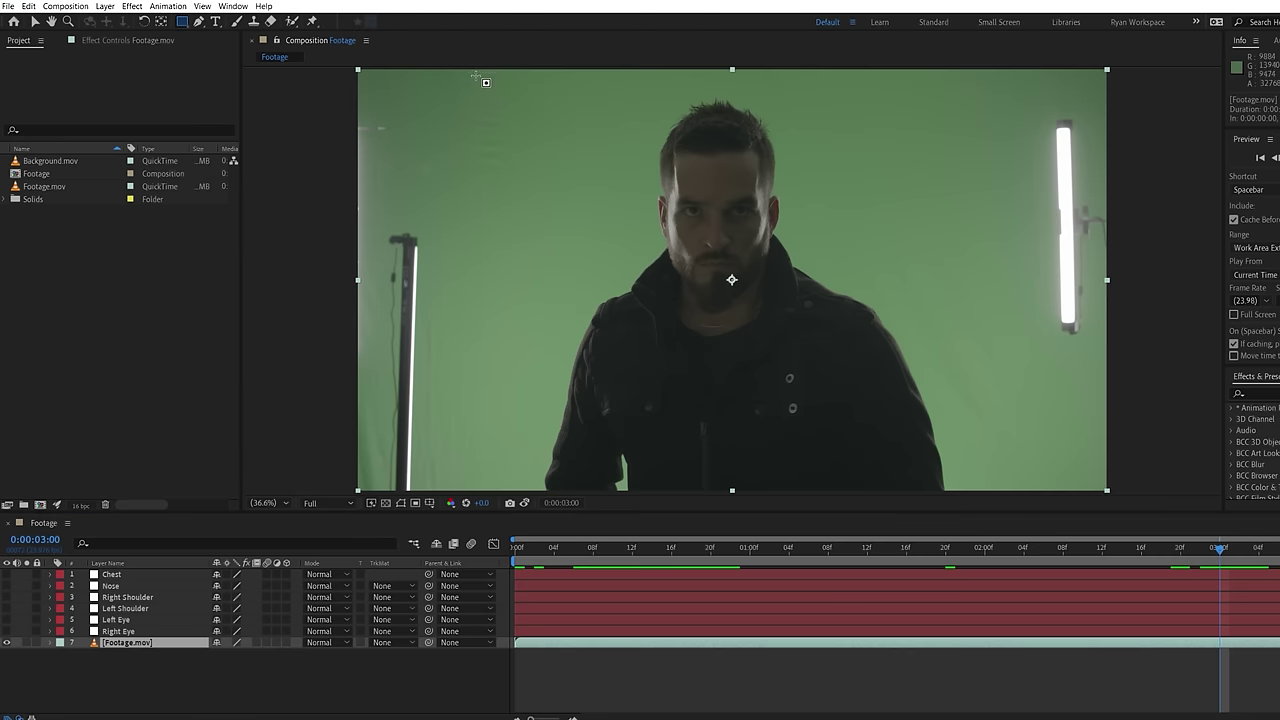
Mask the actor with a rectangle and key the green backdrop with Keylight, checking the Intermediate Result.
drag(481, 77, 977, 491)
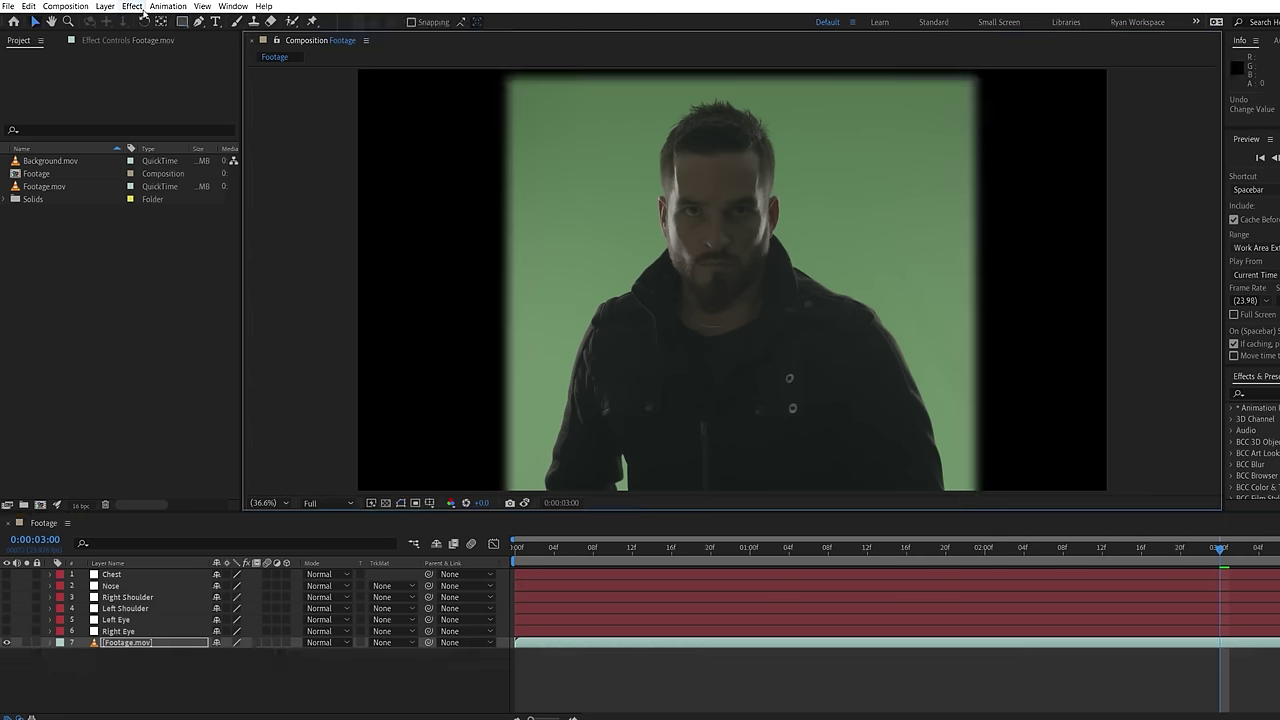
click(132, 6)
mouse_move(163, 525)
click(357, 629)
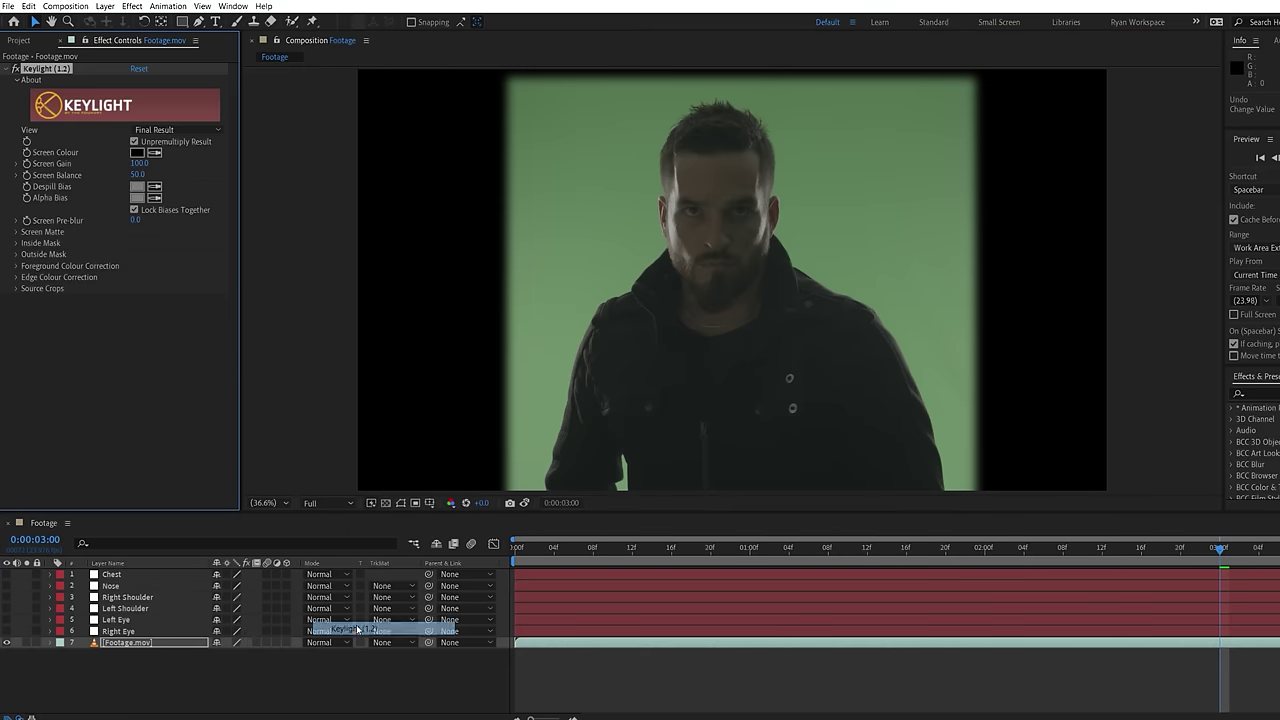
click(567, 347)
click(175, 129)
click(187, 260)
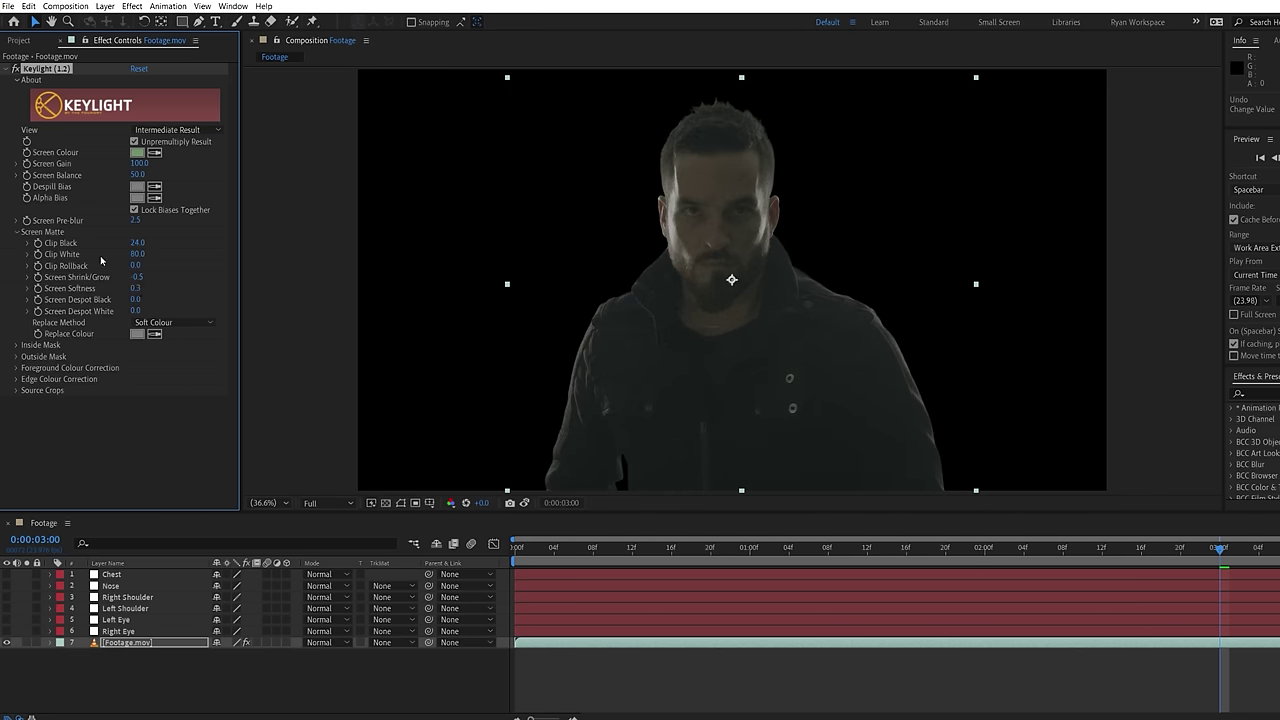
click(9, 69)
Apply Advanced Spill Suppressor to the footage.
click(132, 6)
mouse_move(200, 524)
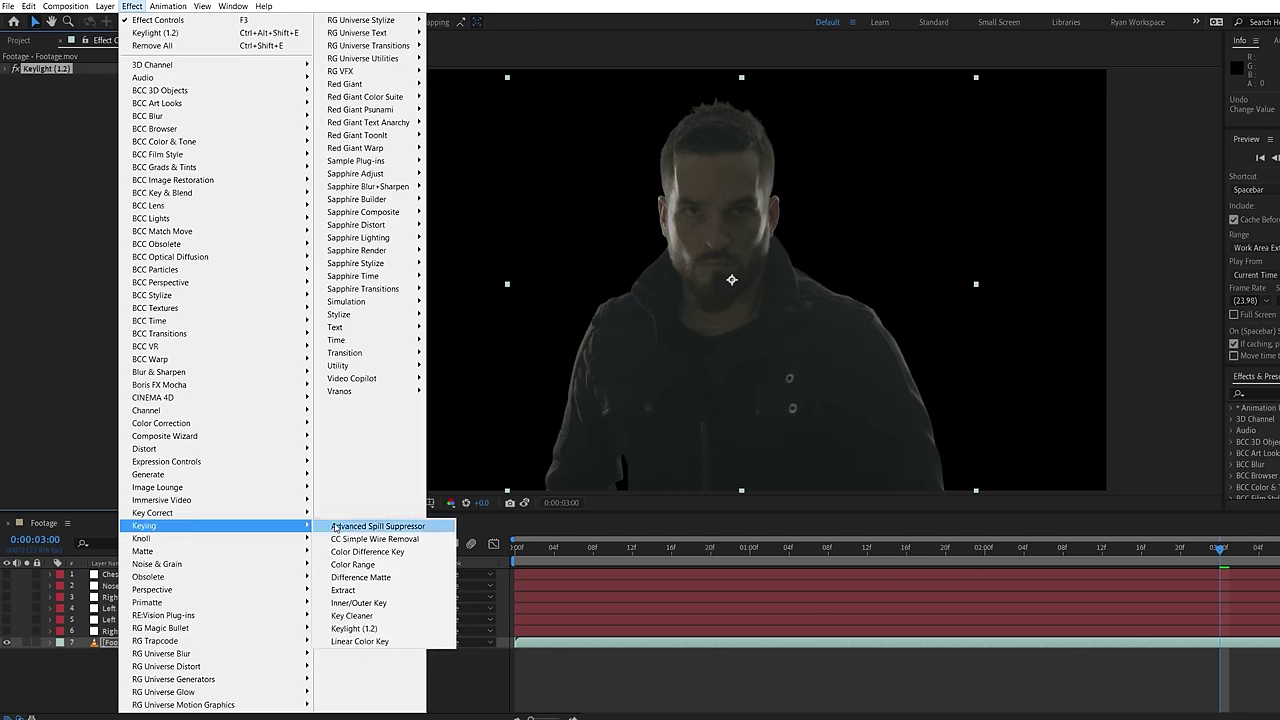
click(335, 527)
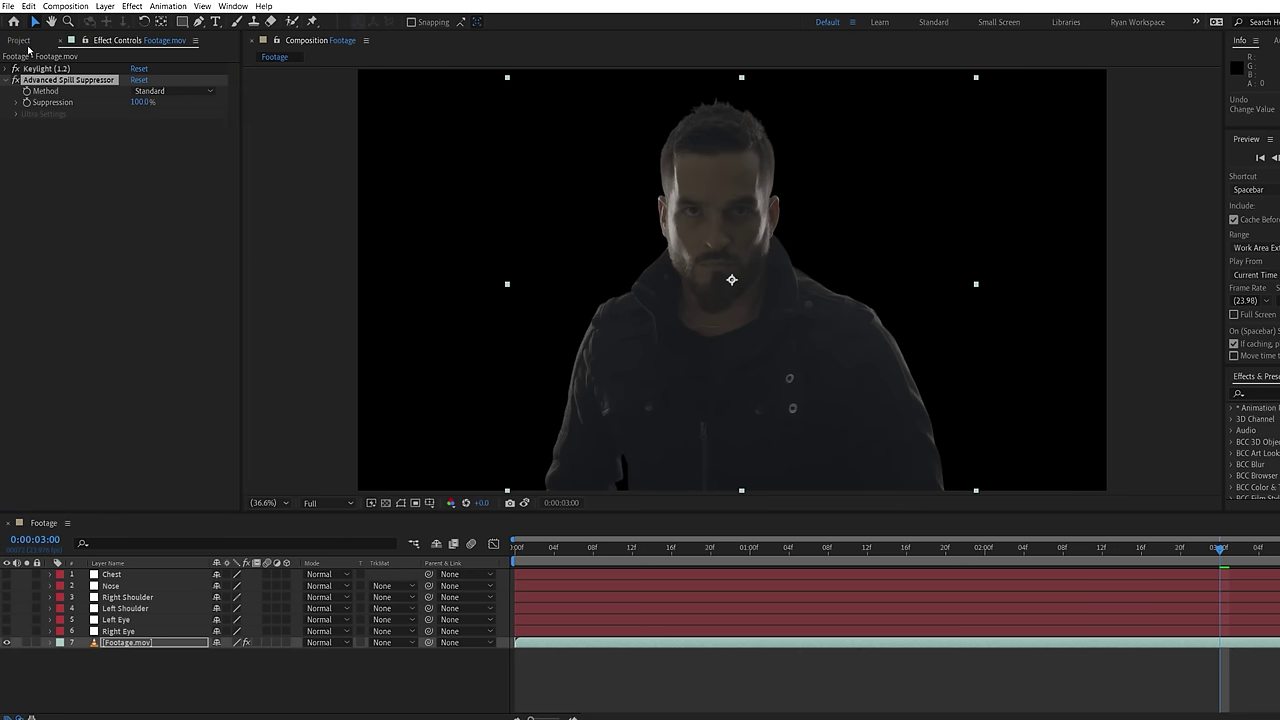
Place Background.mov beneath the actor footage and apply Camera Lens Blur to it.
click(27, 44)
drag(2, 460, 110, 468)
drag(143, 680, 142, 677)
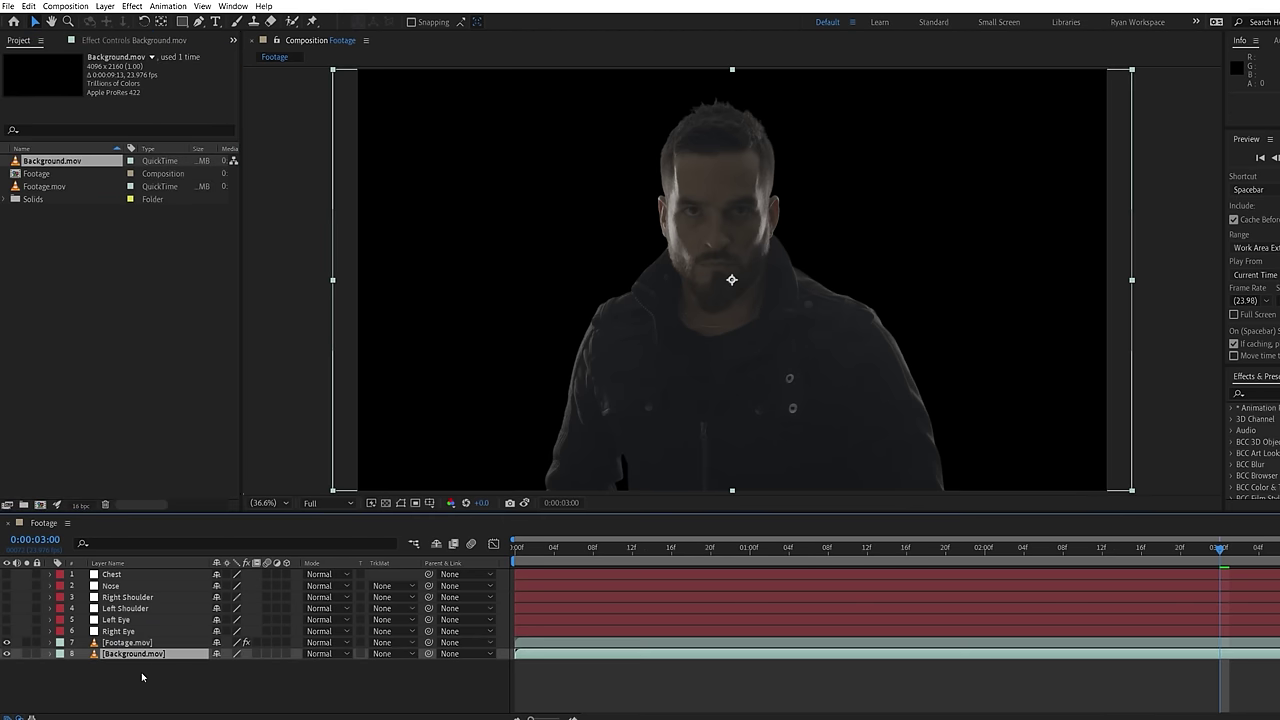
click(132, 6)
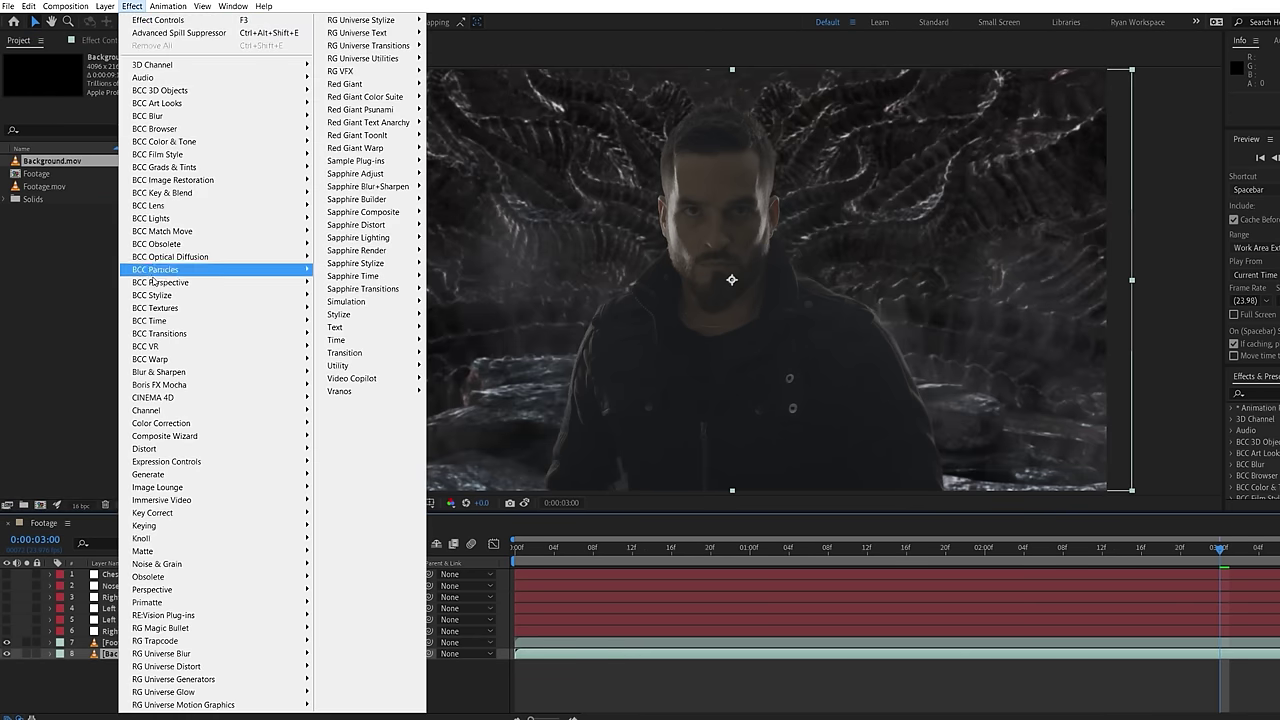
mouse_move(250, 368)
click(355, 388)
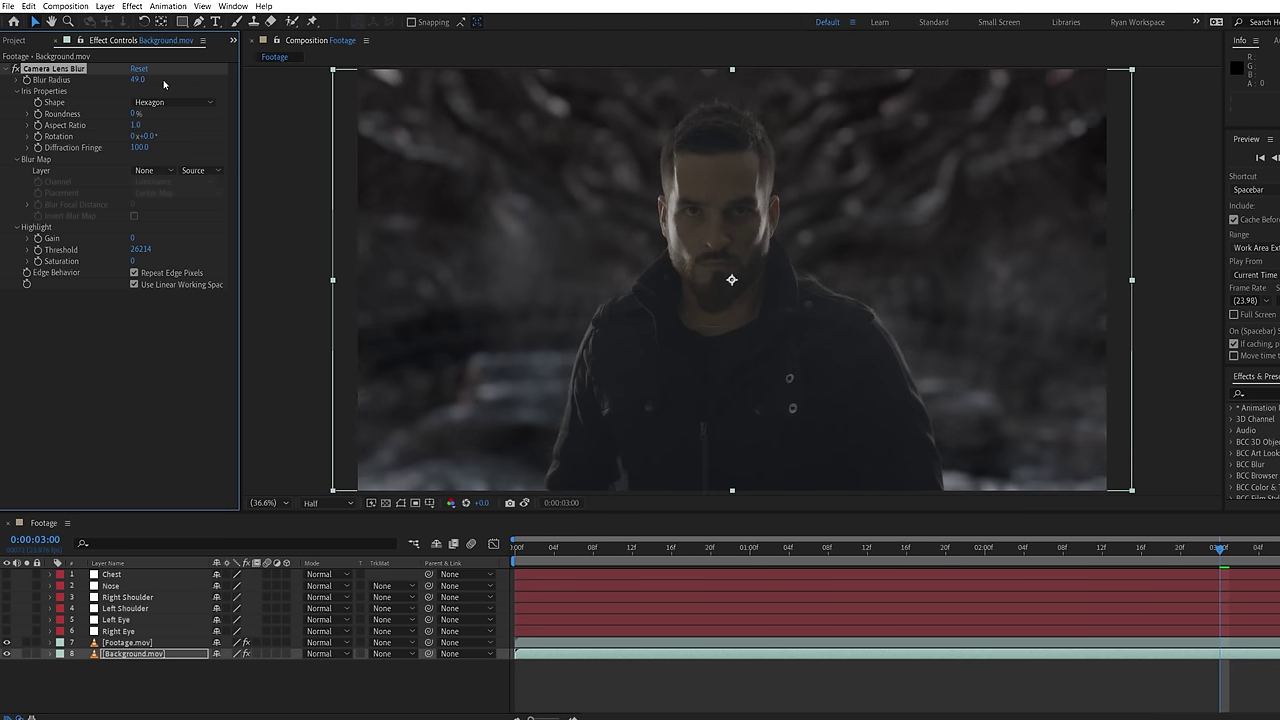
Add Curves to Footage.mov and pull highlights and midtones down to darken the actor.
click(127, 642)
click(132, 6)
mouse_move(230, 427)
click(360, 541)
drag(189, 184, 205, 222)
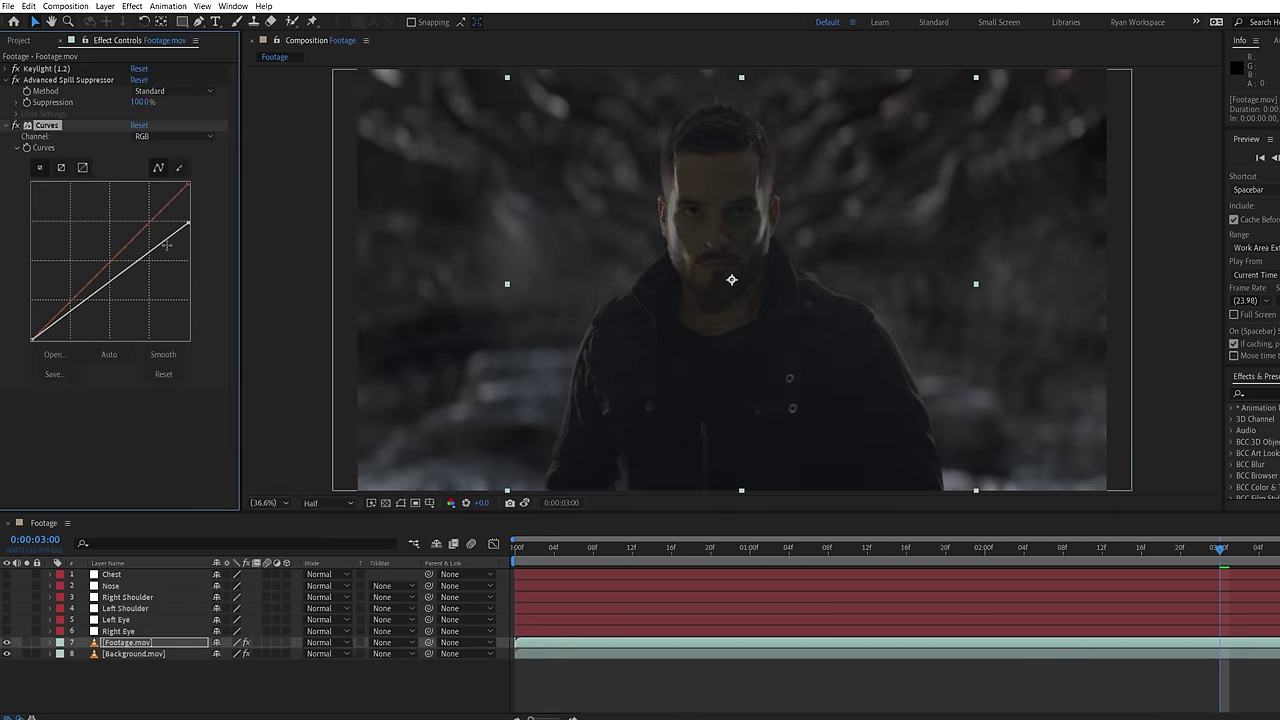
drag(80, 303, 48, 328)
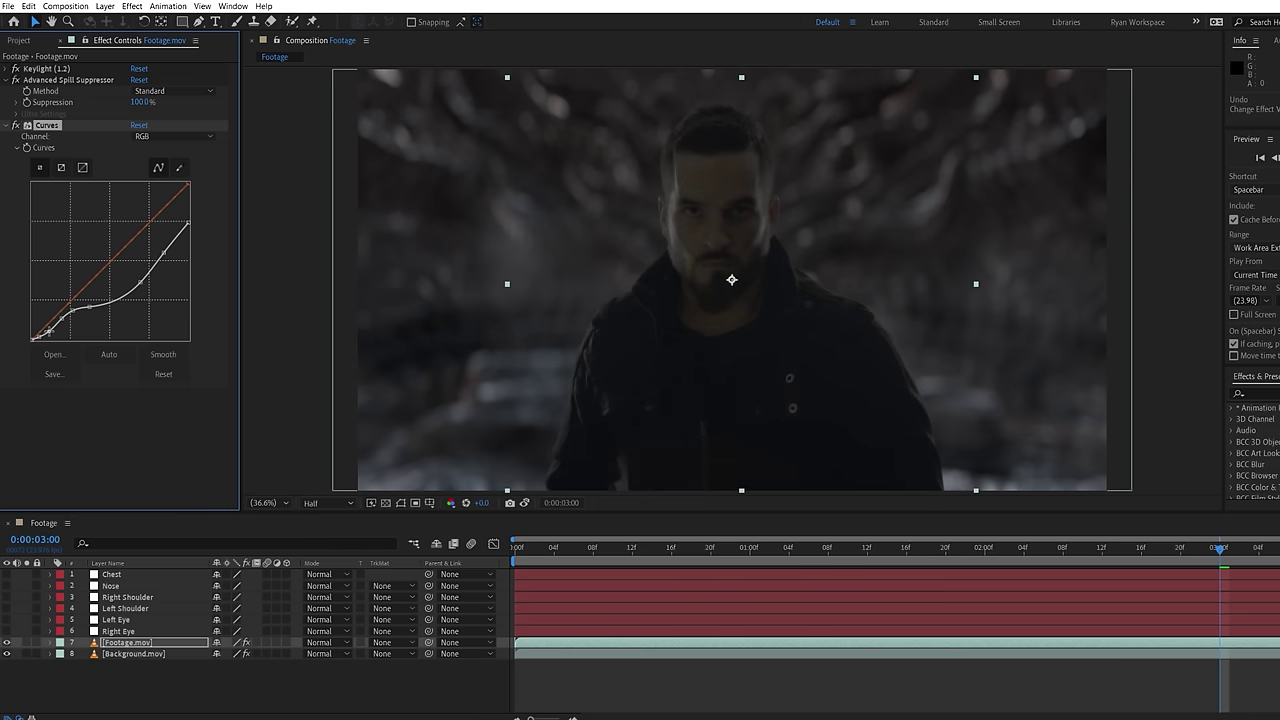
Duplicate the Curves effect, reset the copy, and add Tint to desaturate the actor.
key(ctrl+d)
click(138, 137)
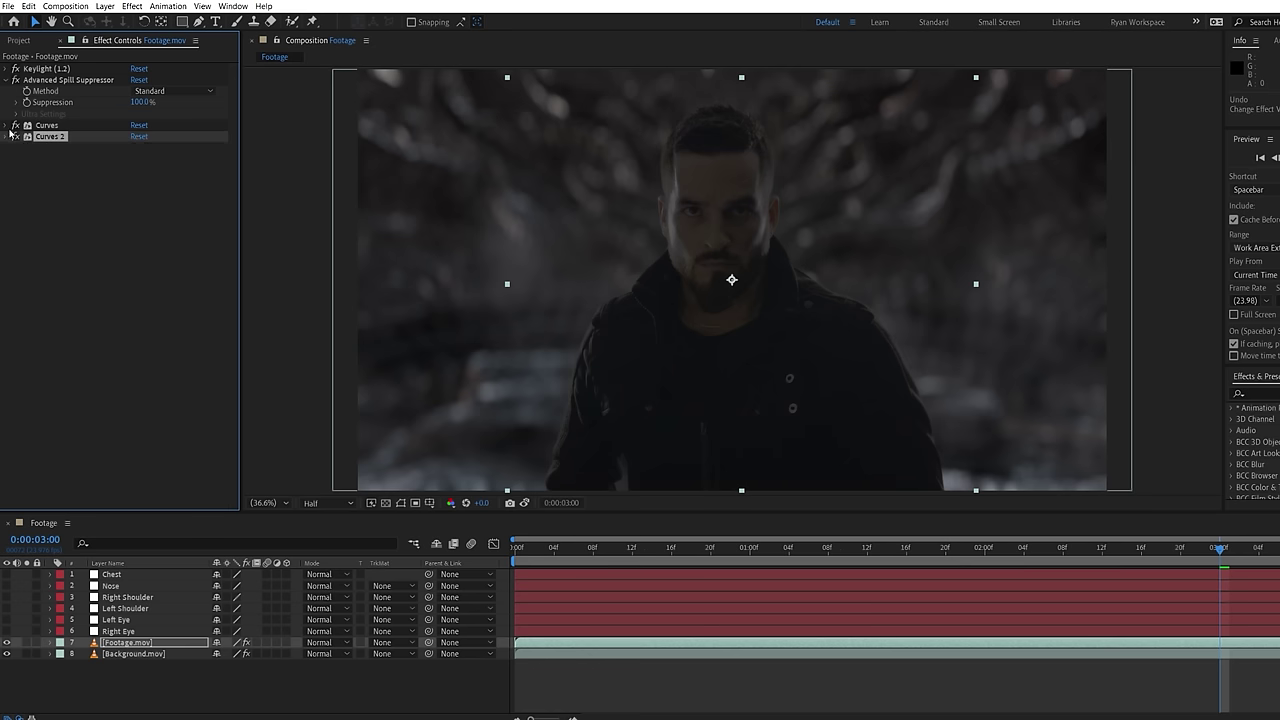
click(132, 6)
click(500, 678)
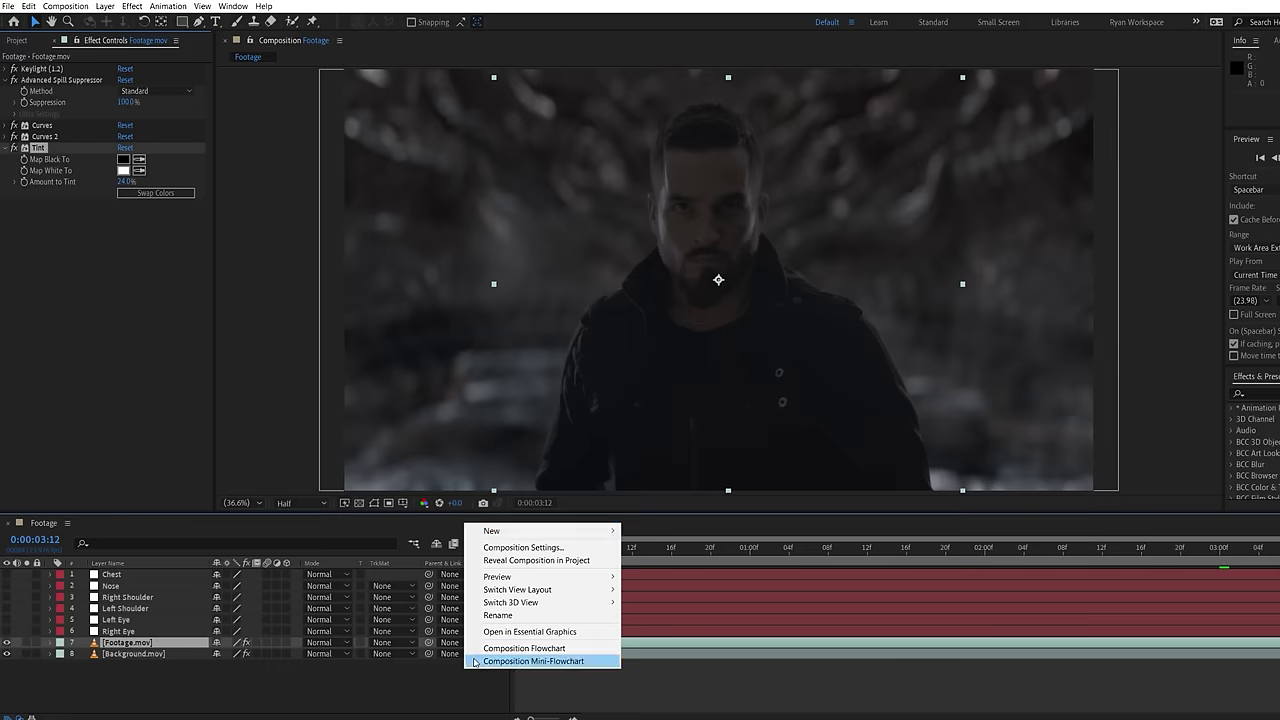
Create a new white solid layer and hide it.
mouse_move(491, 530)
click(650, 556)
click(673, 441)
click(122, 177)
click(409, 177)
click(729, 478)
click(6, 642)
Draw two elliptical masks and a curved freeform mask over the right eye.
scroll(719, 144, up, 2)
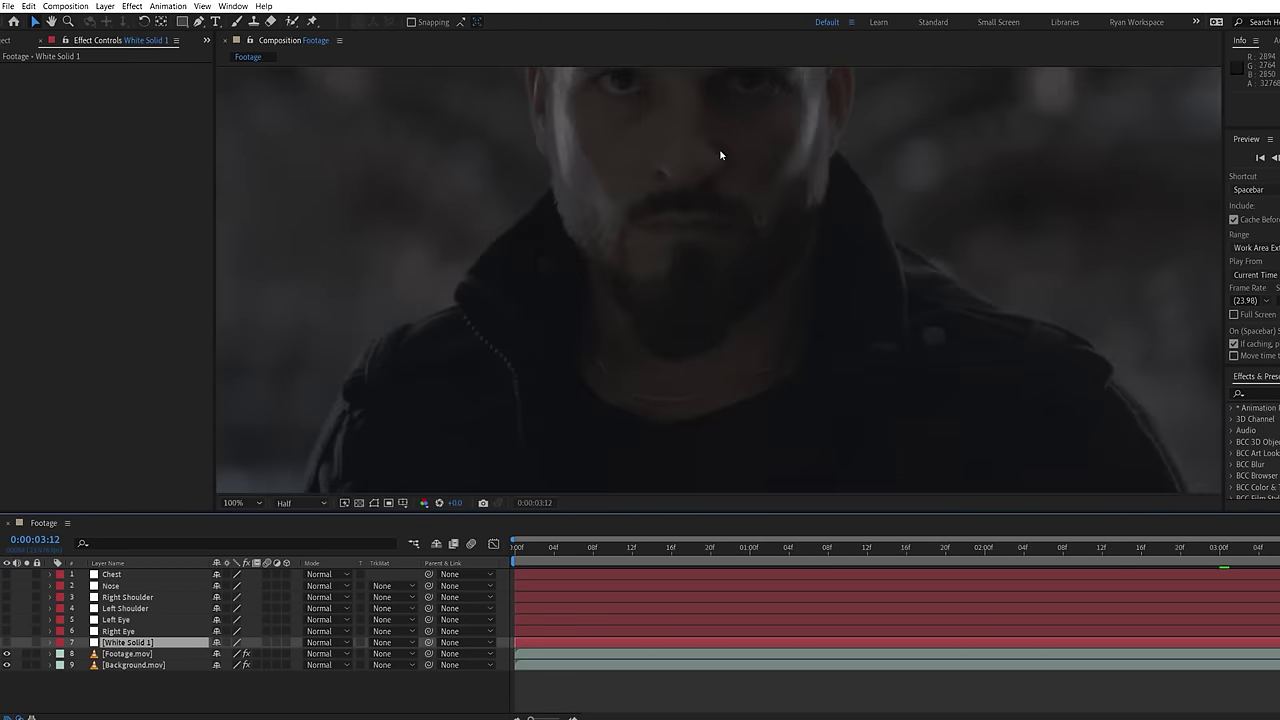
scroll(719, 144, up, 2)
drag(182, 21, 223, 50)
drag(722, 278, 755, 313)
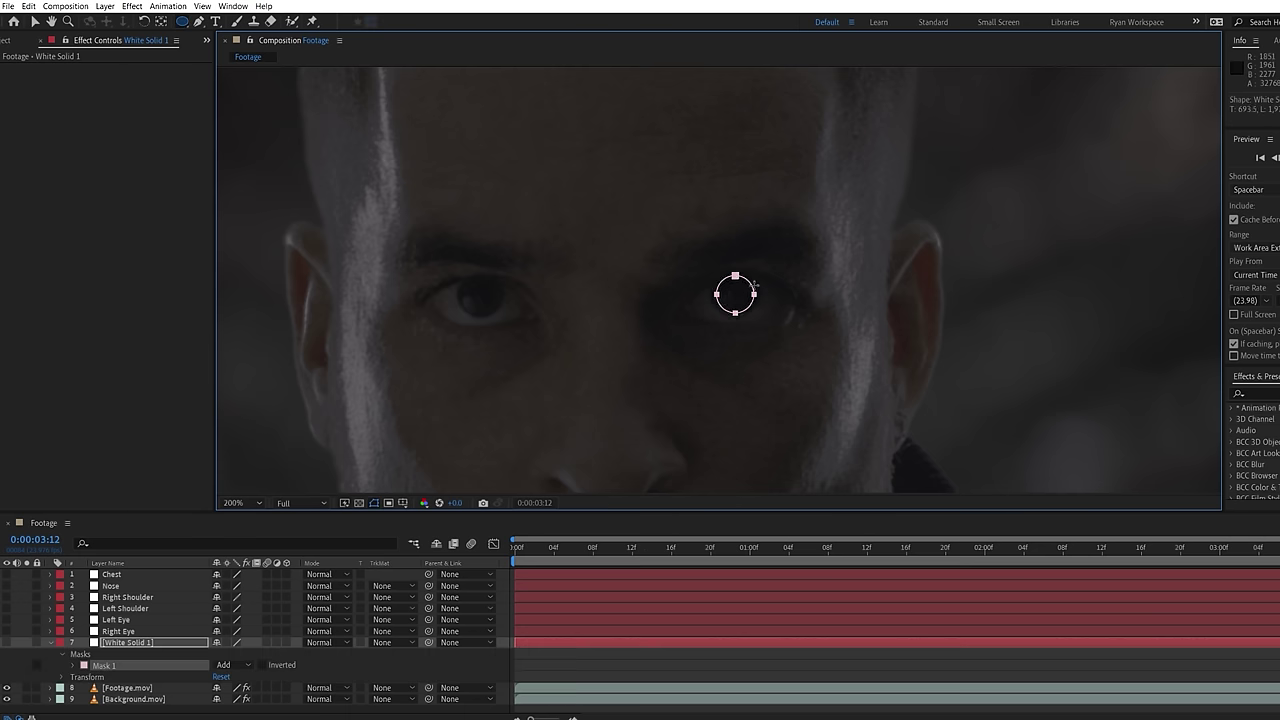
drag(716, 263, 756, 304)
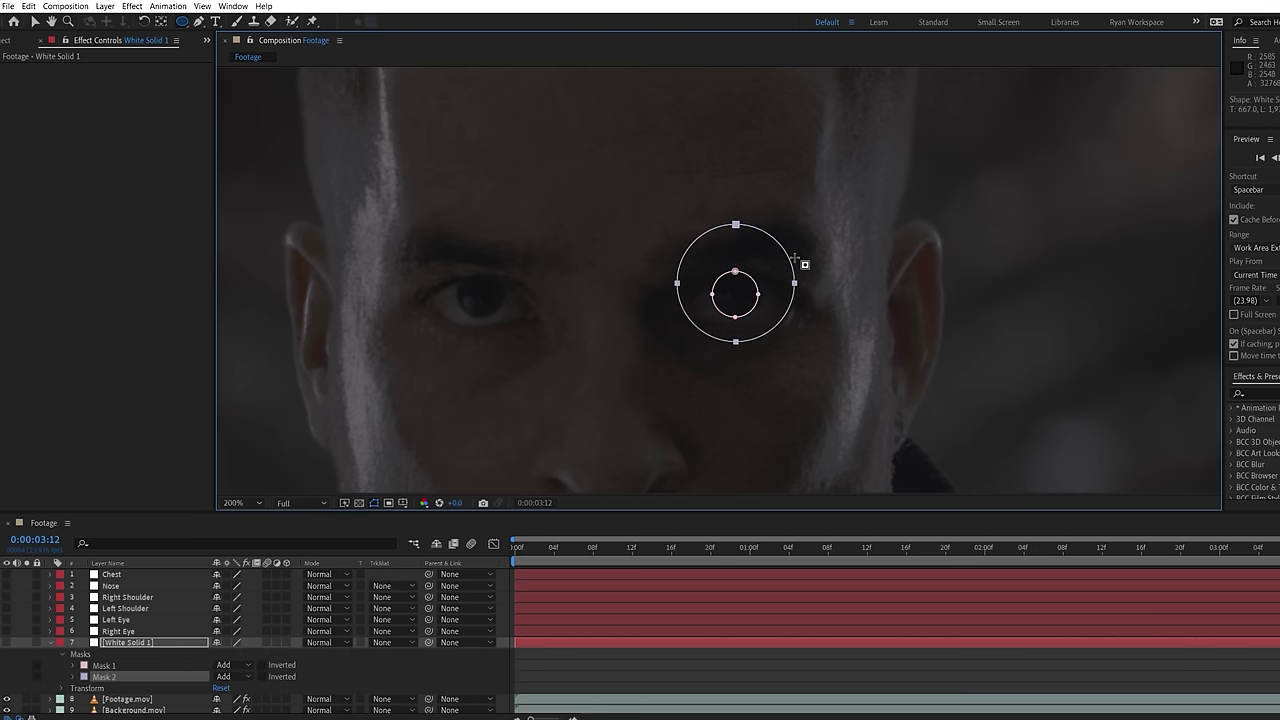
key(g)
drag(676, 316, 686, 303)
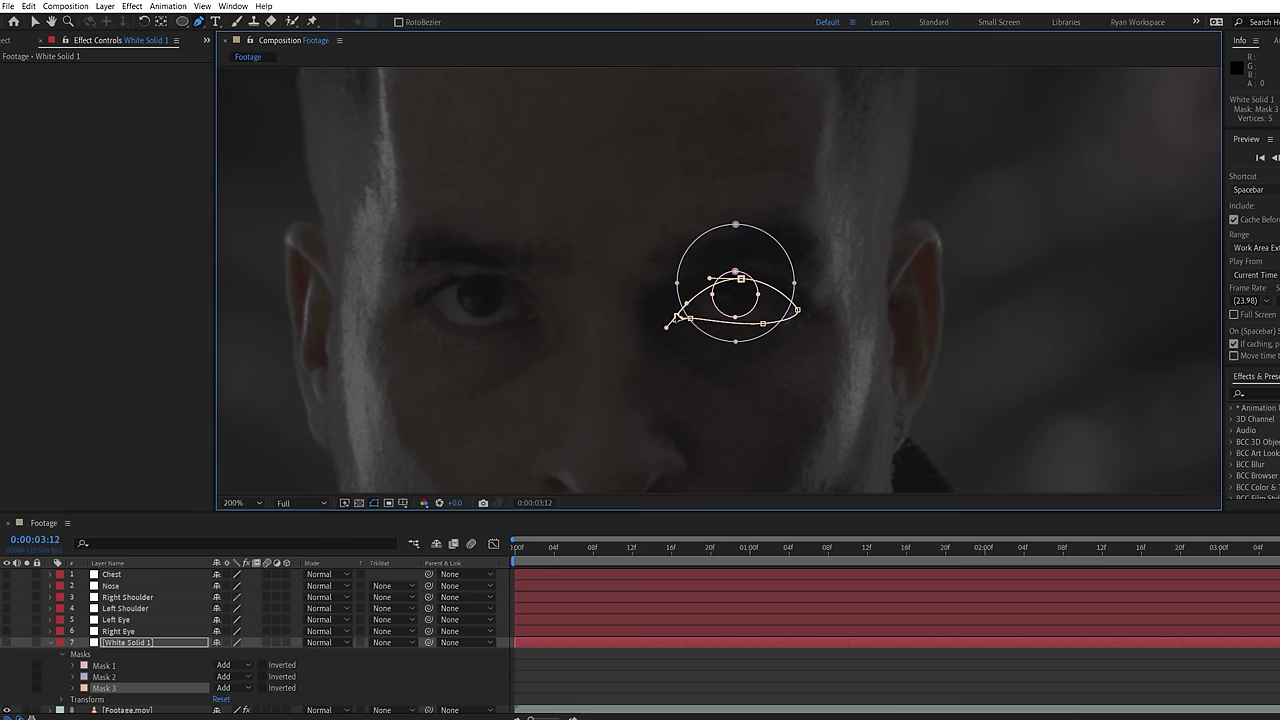
key(v)
Set the third mask to Intersect, feather the masks, expand by -16, and parent to Right Eye.
click(7, 627)
click(226, 673)
click(244, 622)
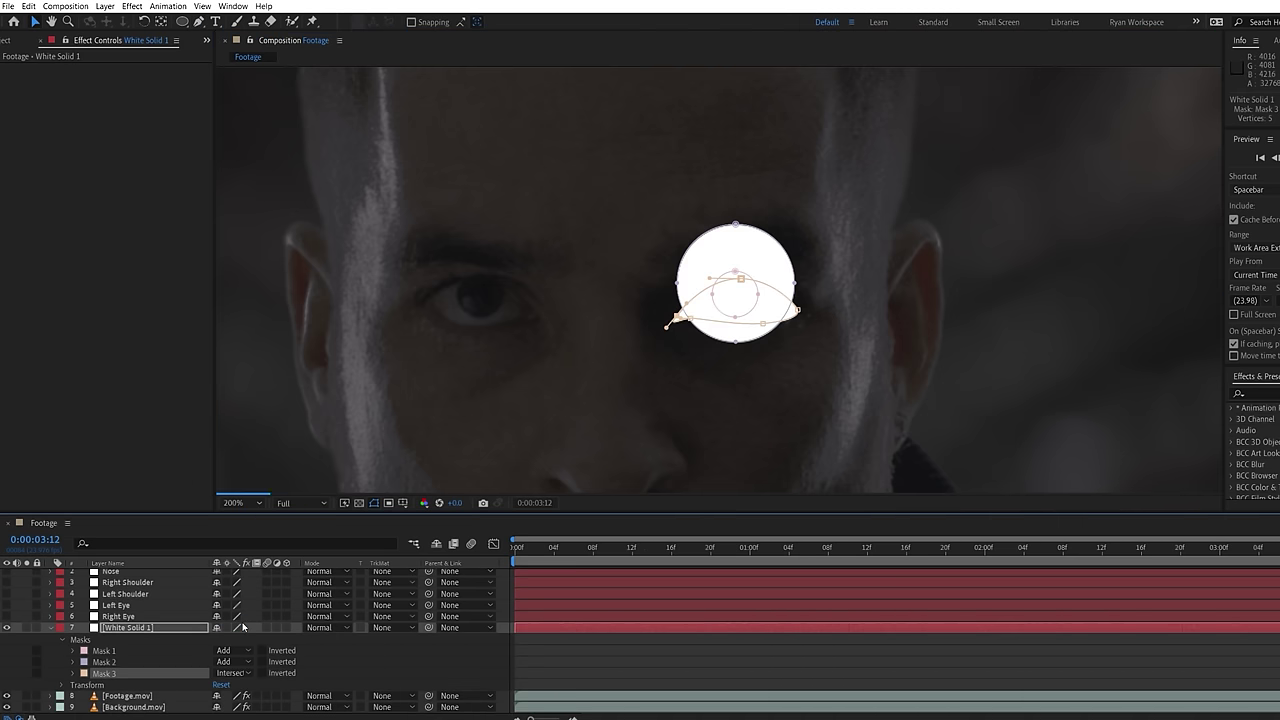
click(72, 662)
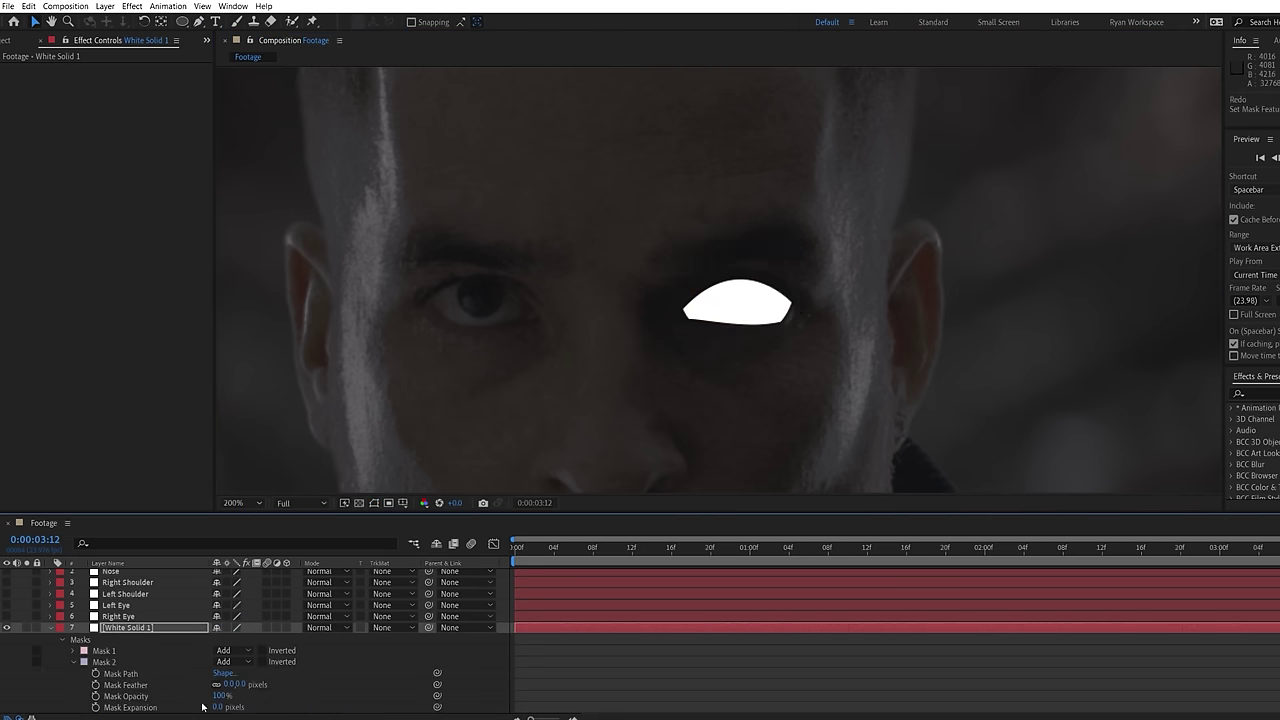
key(f)
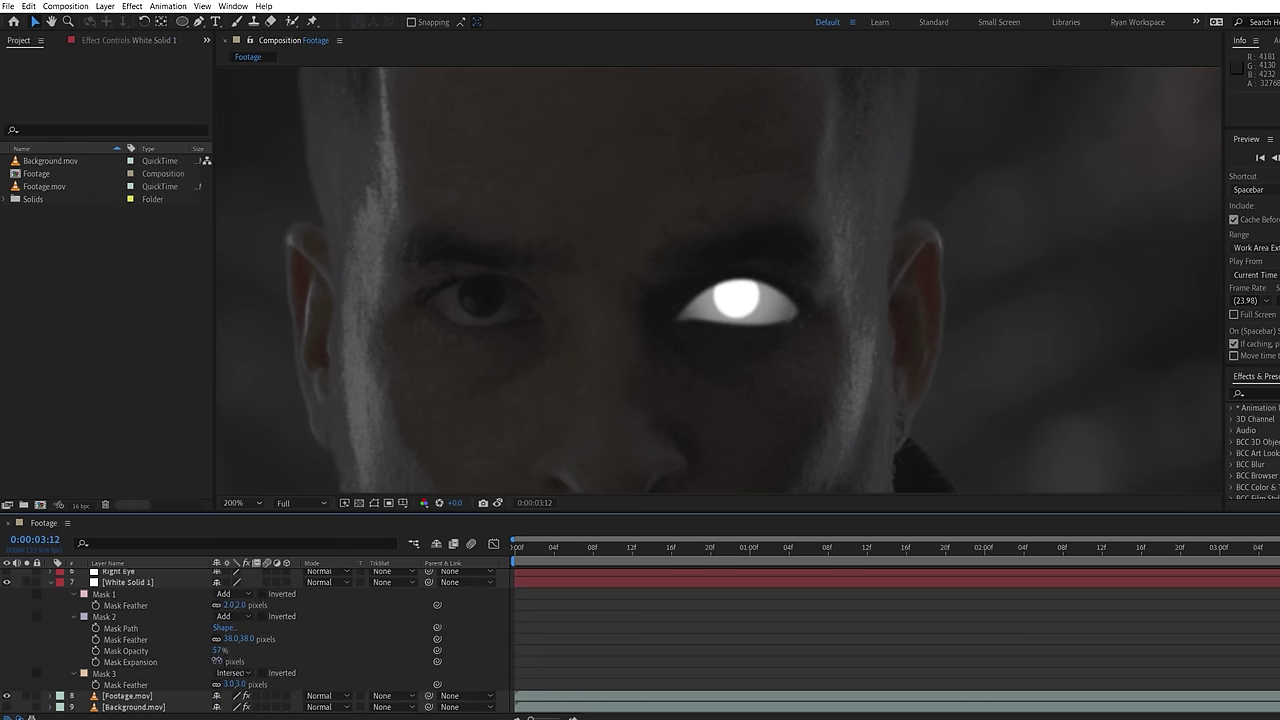
drag(216, 661, 207, 662)
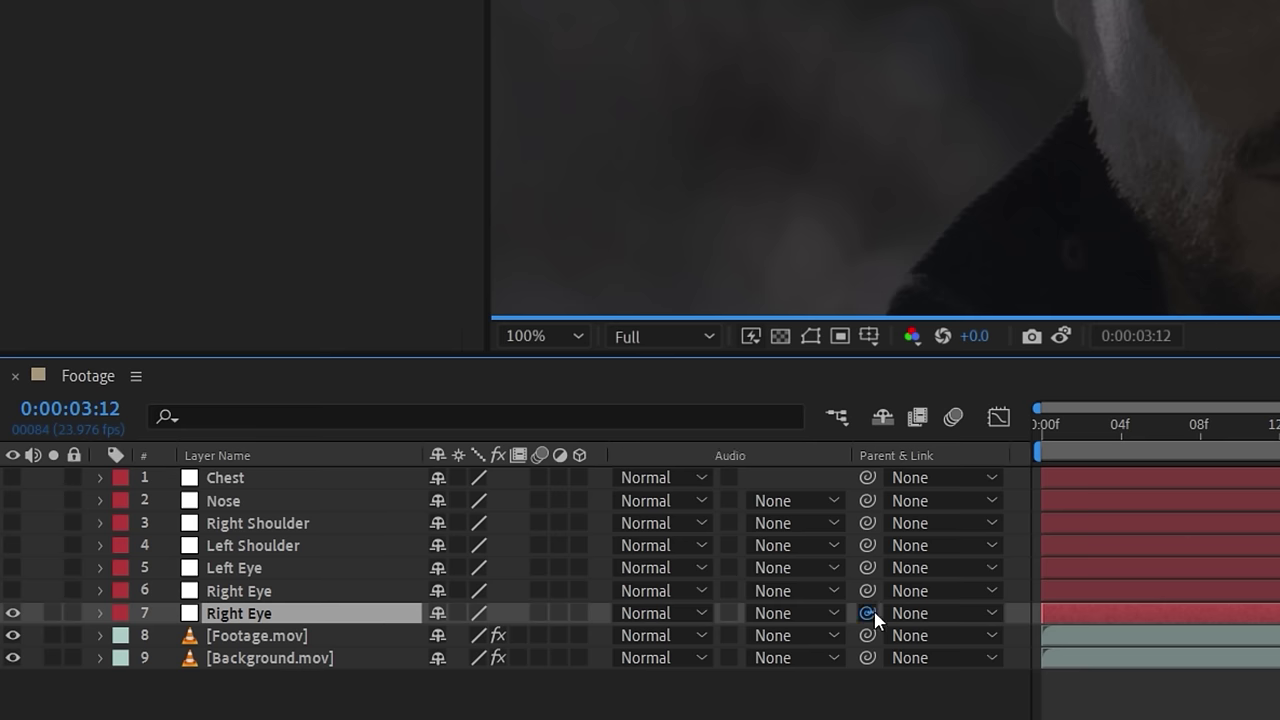
drag(866, 613, 378, 600)
Set the glow layer to Screen and add Solid Composite with black as its colour.
click(660, 613)
click(660, 20)
click(160, 7)
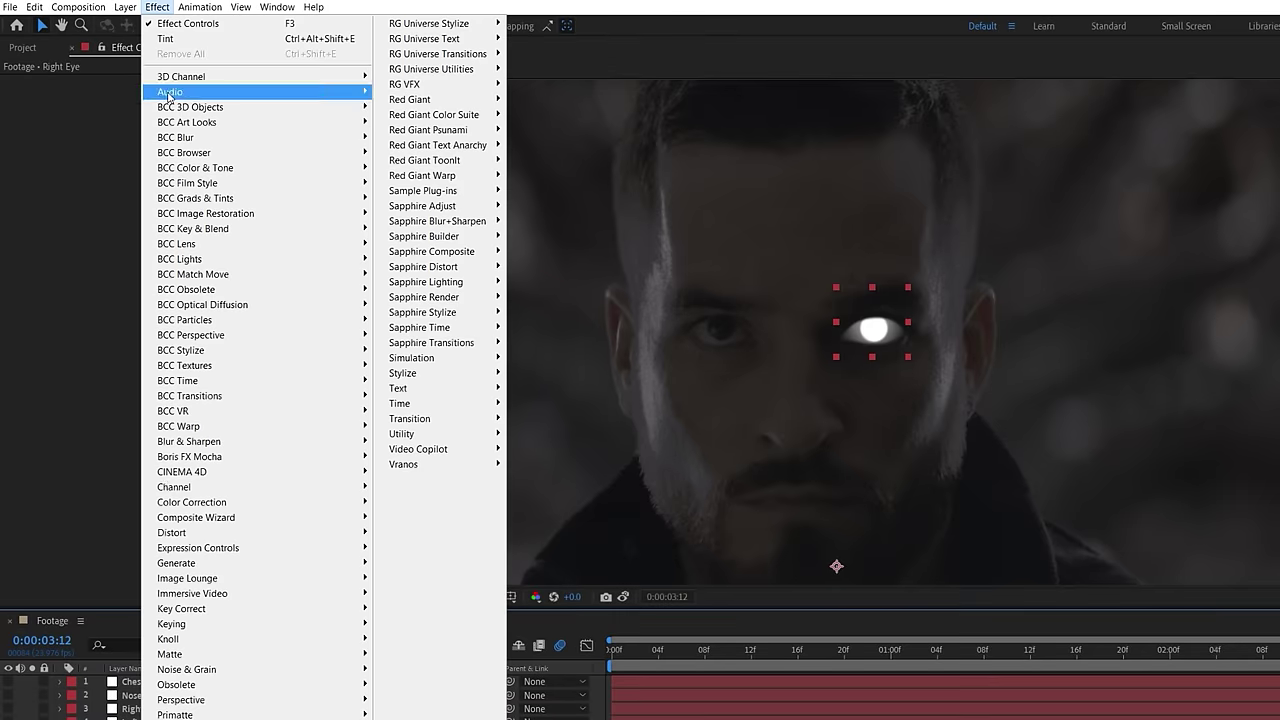
mouse_move(200, 487)
click(440, 671)
click(163, 108)
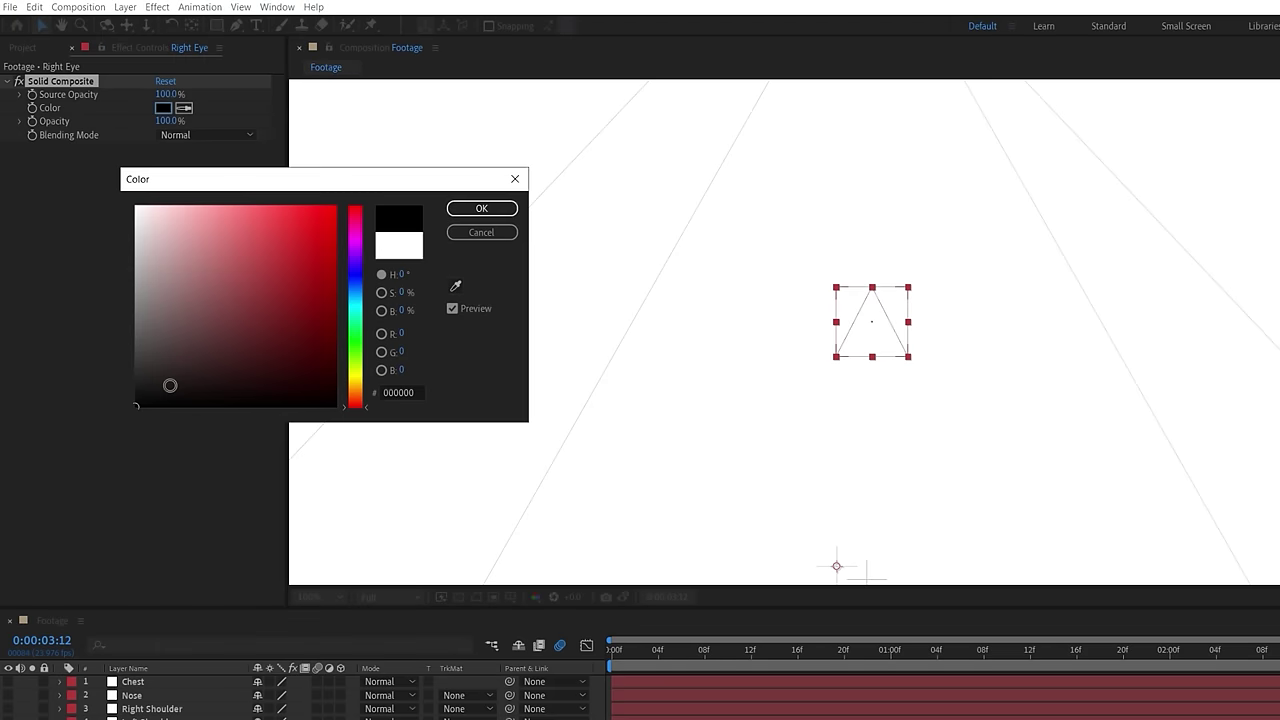
click(478, 210)
Add Fractal Noise in Multiply mode, brighter and smaller, with a time* expression on Evolution.
click(157, 7)
mouse_move(300, 669)
click(420, 700)
click(205, 354)
click(205, 417)
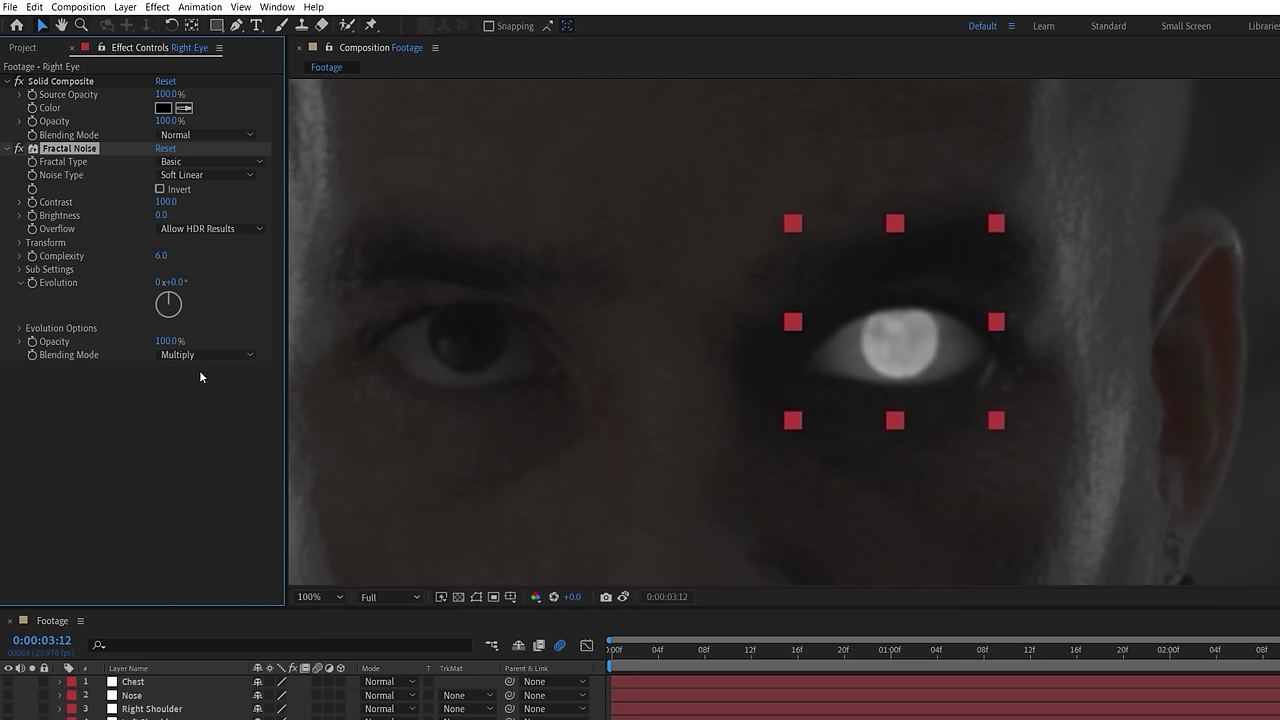
drag(161, 215, 193, 214)
click(20, 242)
drag(163, 282, 129, 280)
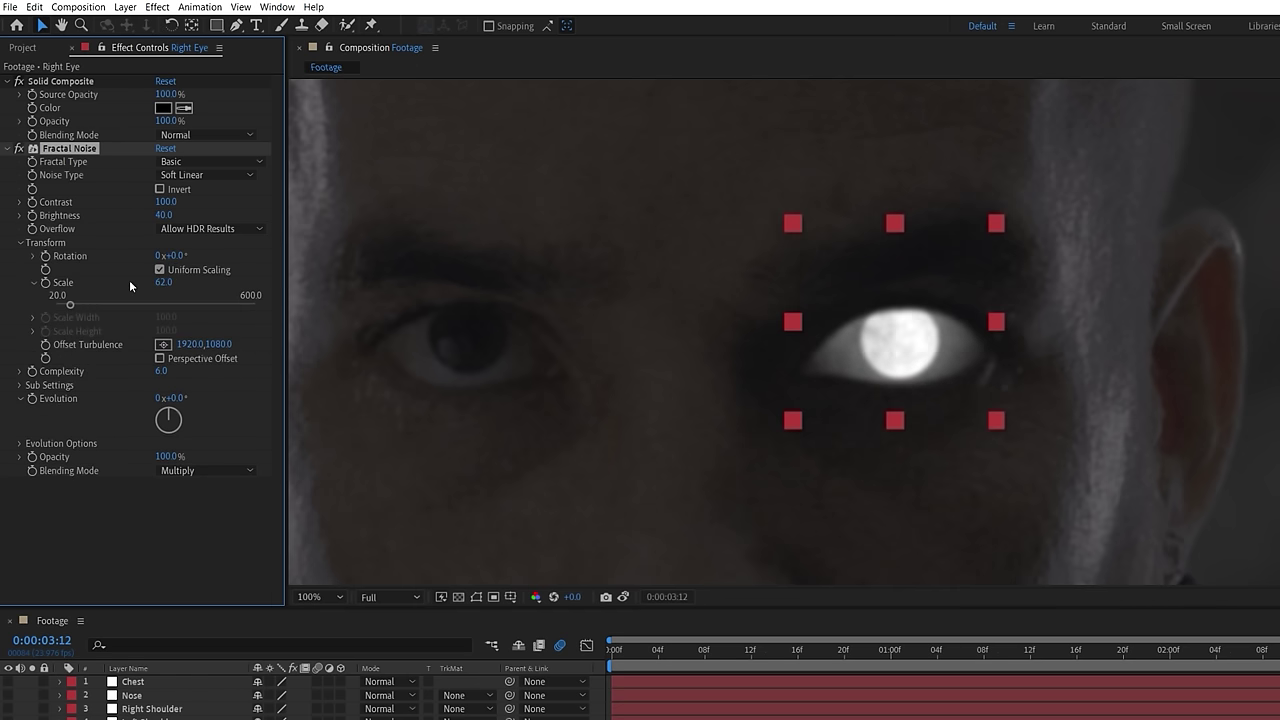
click(36, 401)
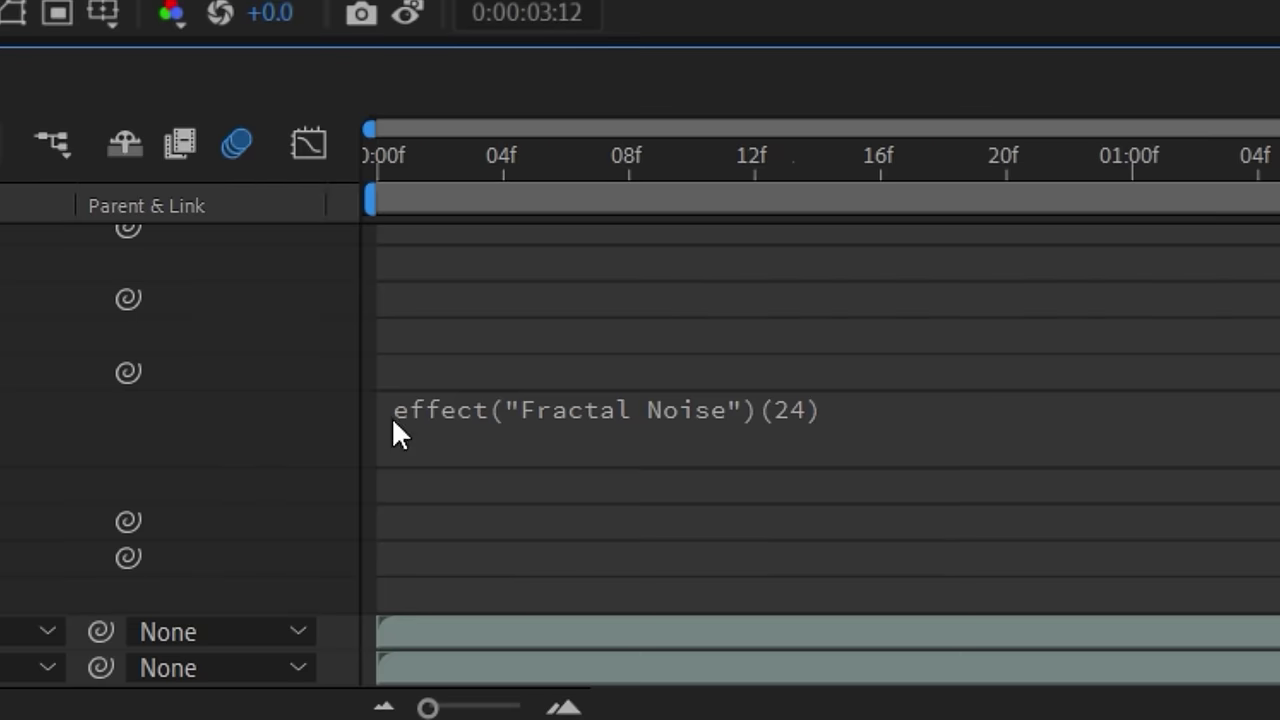
click(618, 719)
text(time*)
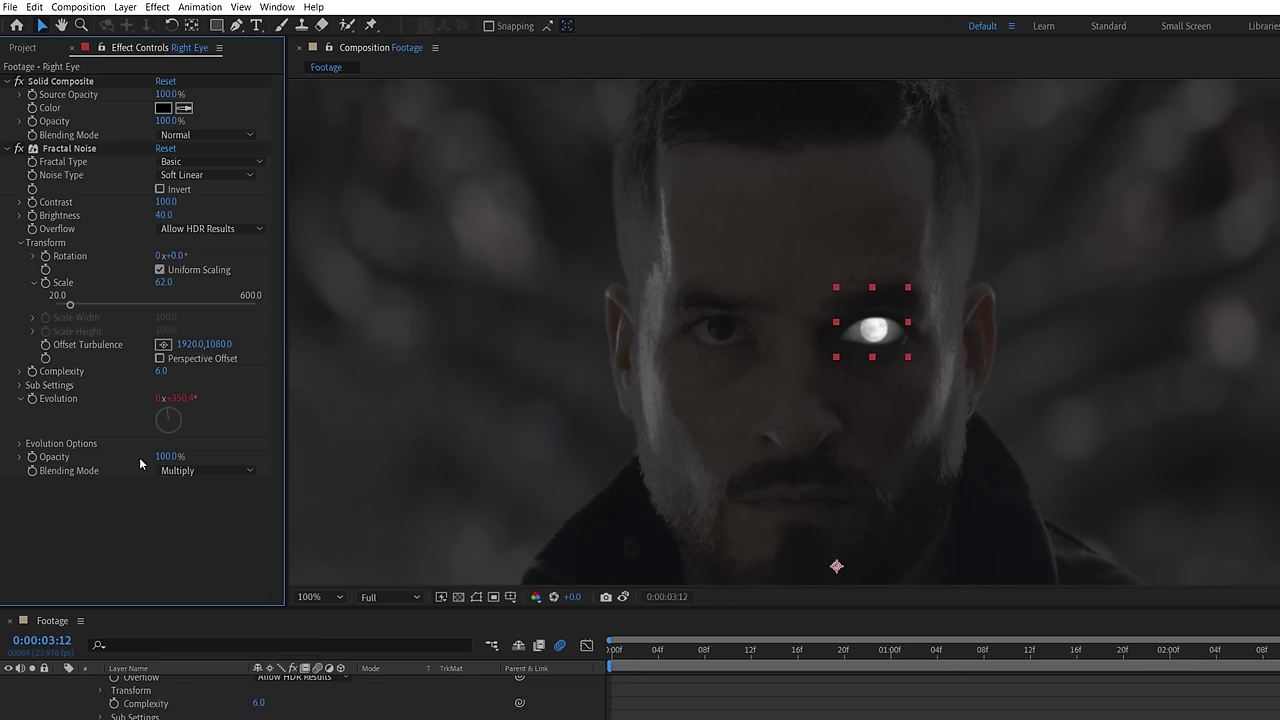
Add Optical Glow and a Curves effect to tint the eye glow blue.
click(6, 82)
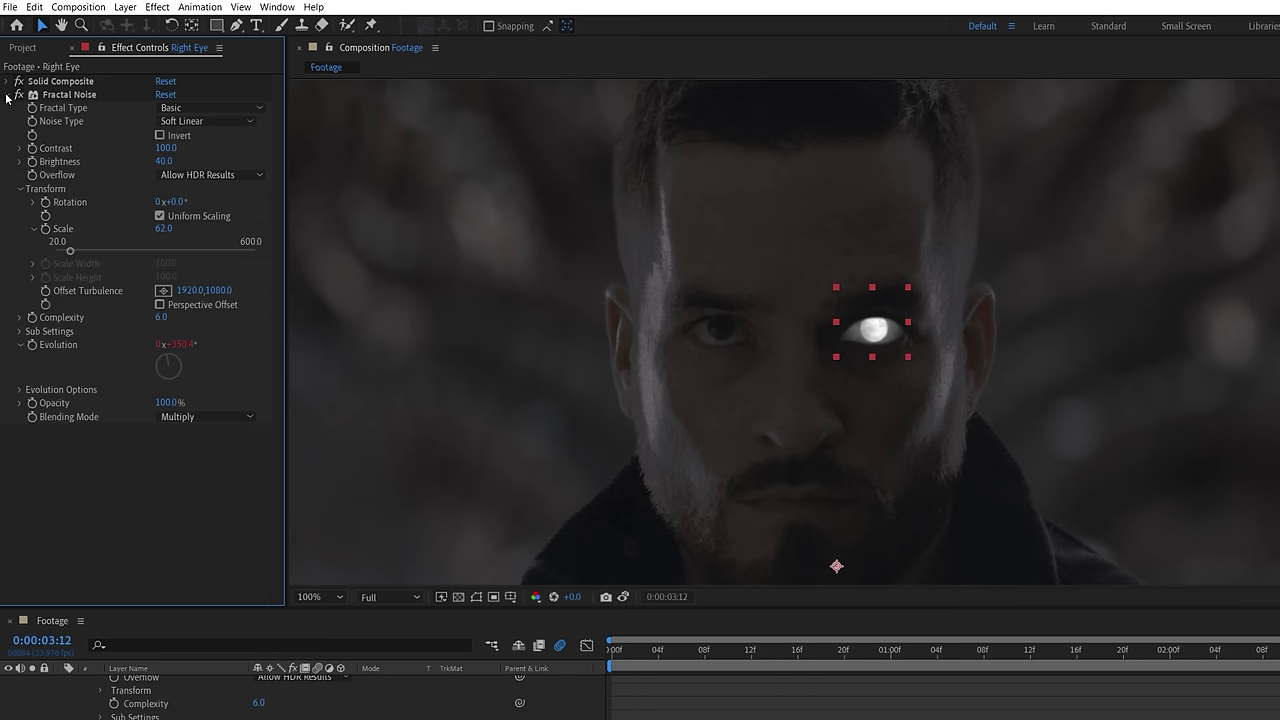
click(157, 7)
mouse_move(430, 84)
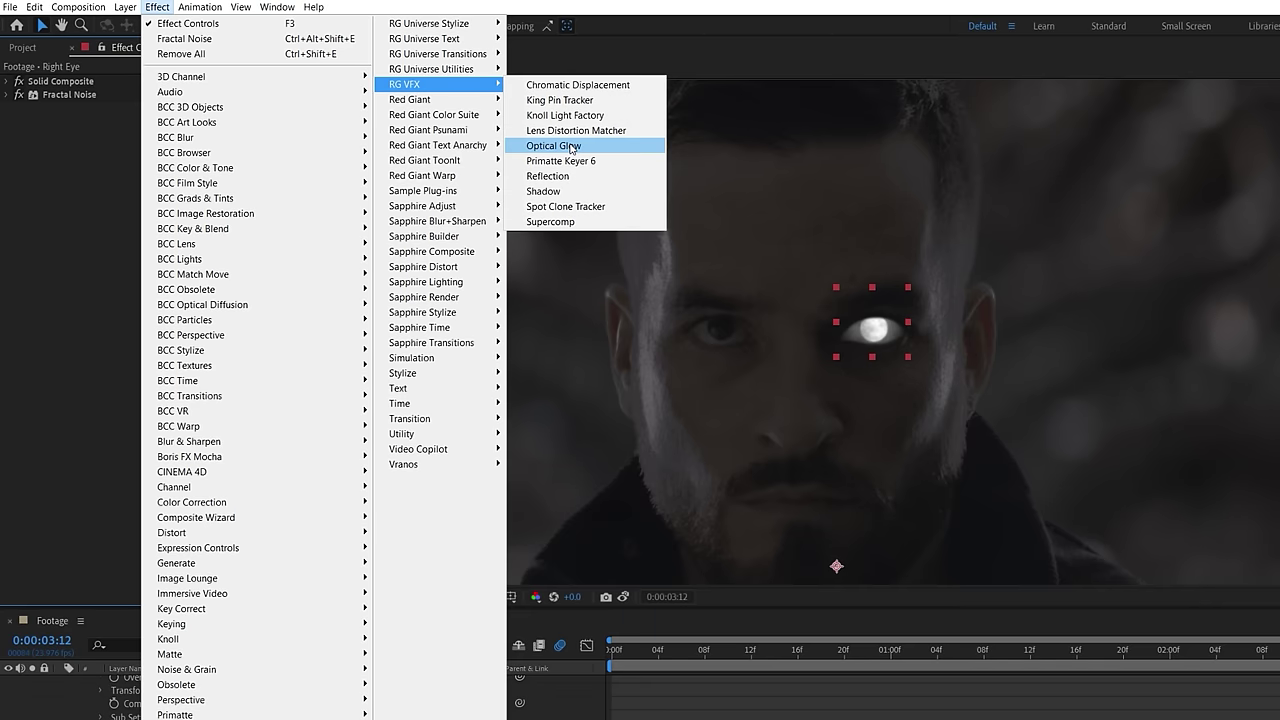
click(565, 143)
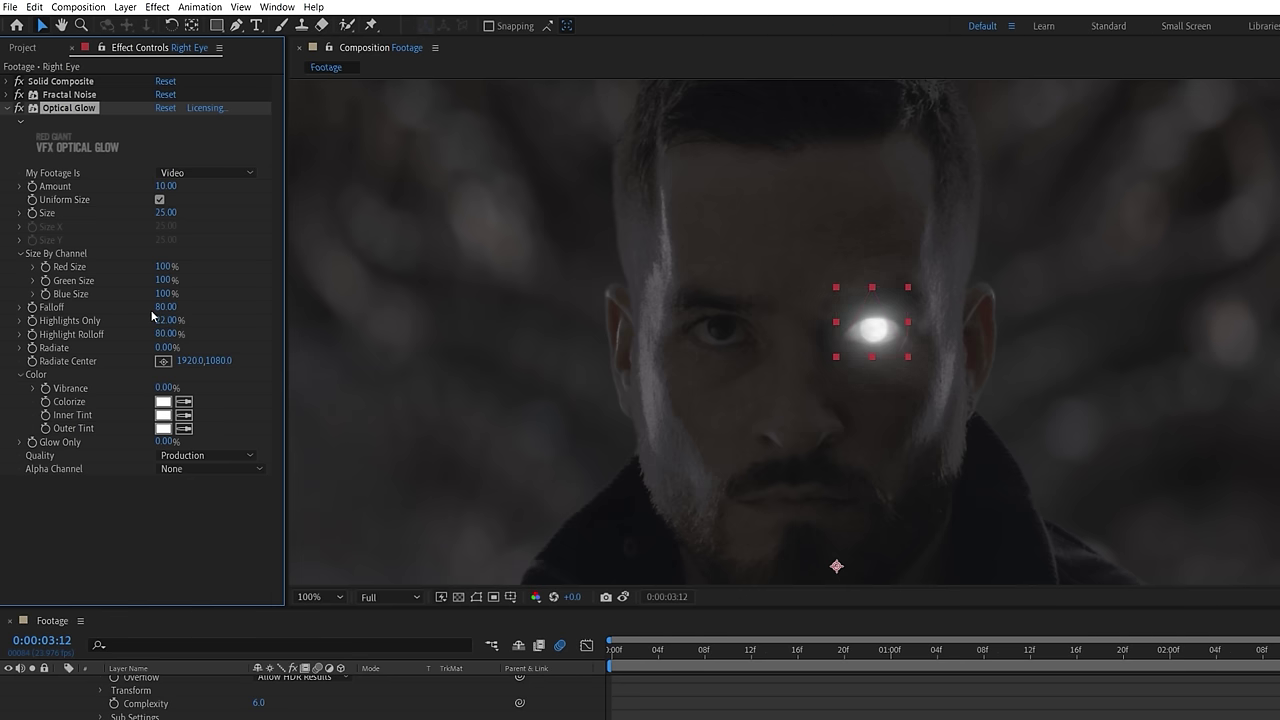
click(157, 7)
mouse_move(300, 490)
click(440, 625)
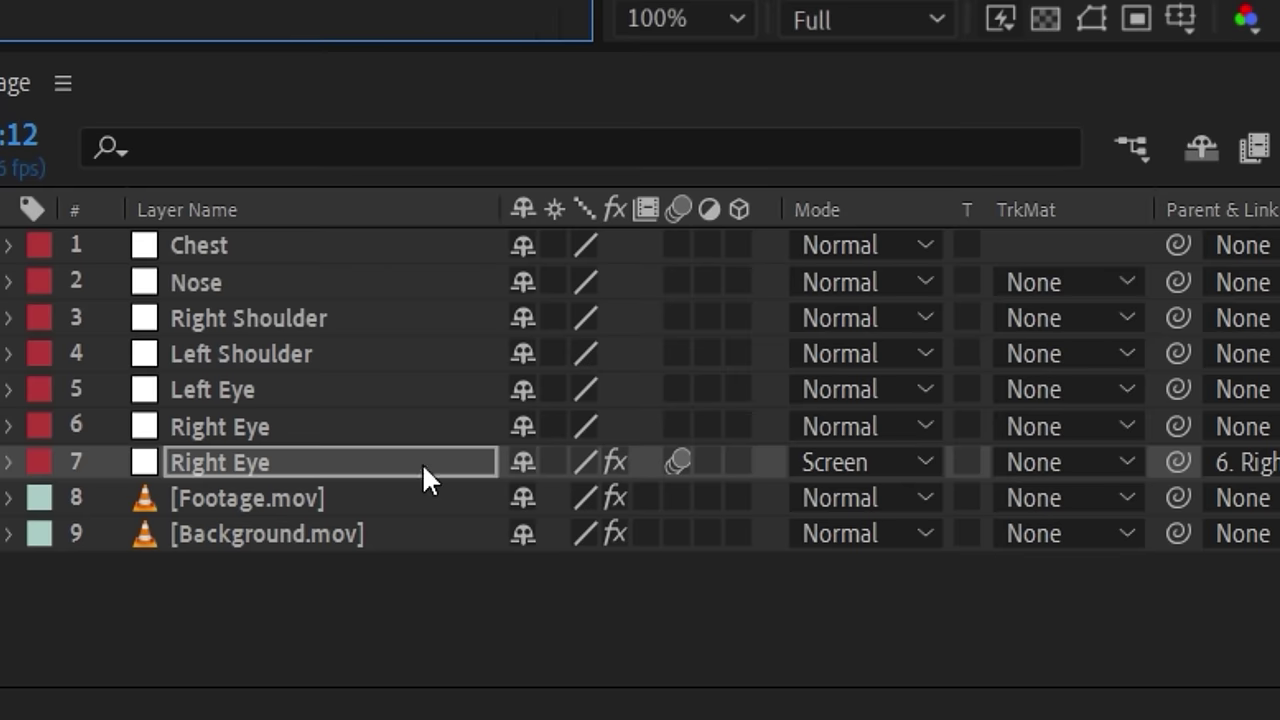
Duplicate the Right Eye glow, rename it Left Eye, and parent it to the Left Eye null.
key(ctrl+d)
drag(423, 470, 417, 429)
key(Return)
text(Left Eye)
drag(973, 418, 359, 395)
Flip the copied glow horizontally and nudge its inner mask up to fit the left eye.
right_click(857, 333)
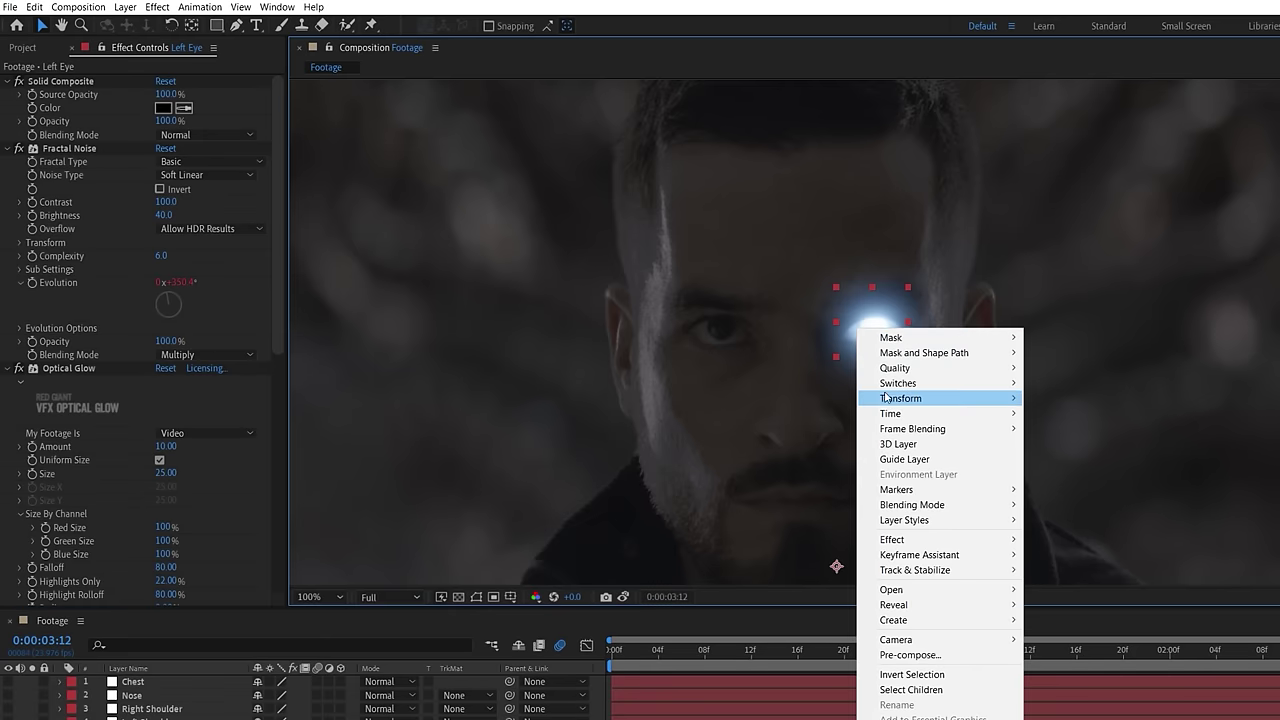
mouse_move(886, 398)
click(1062, 514)
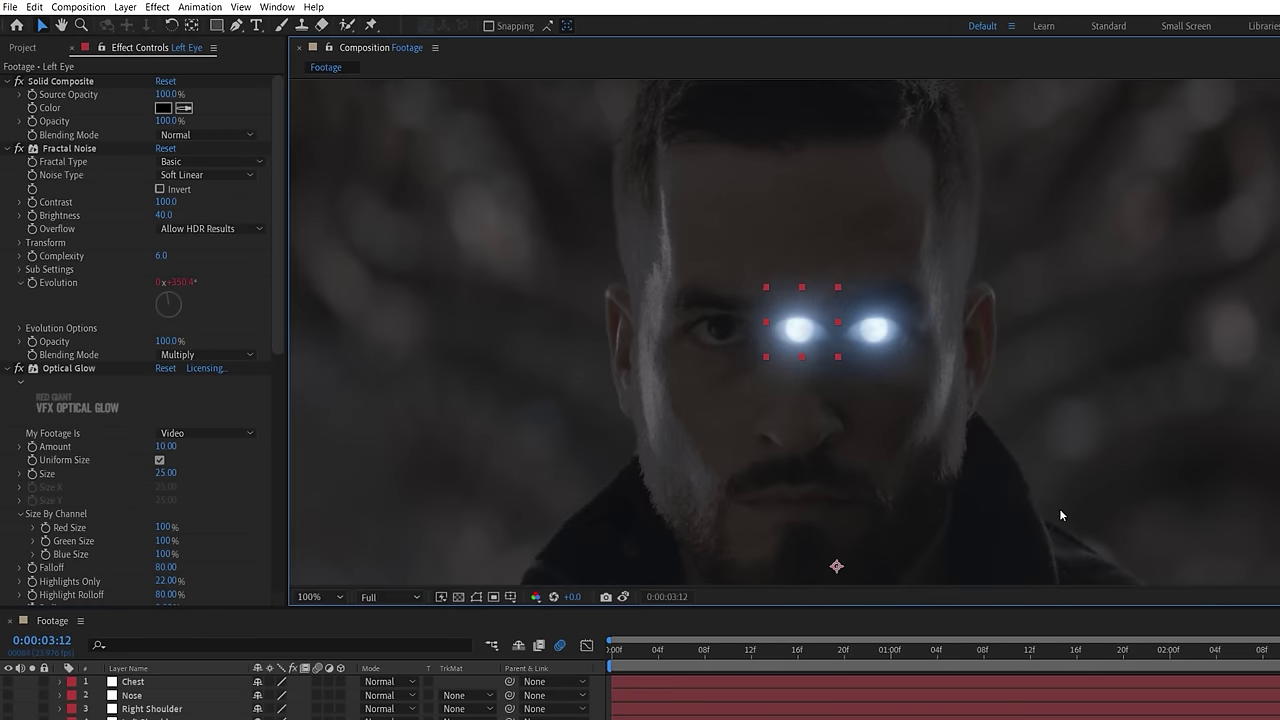
click(477, 597)
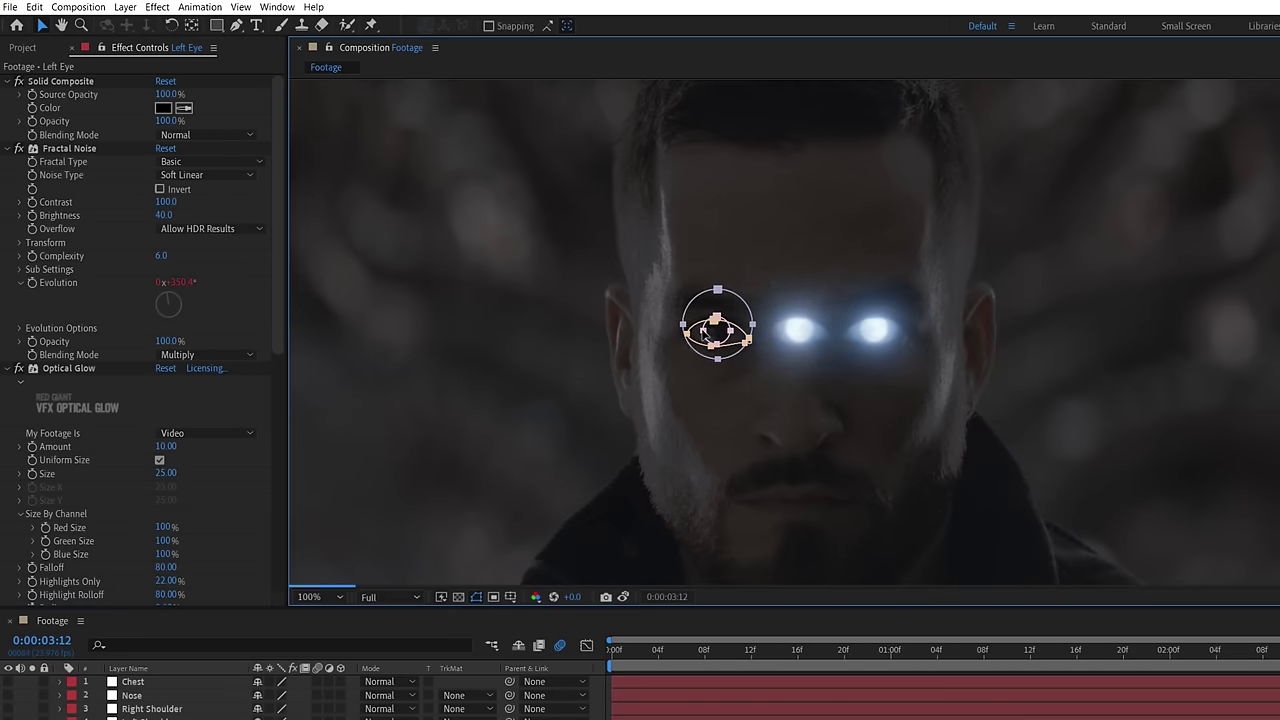
scroll(704, 330, up, 4)
drag(745, 343, 745, 338)
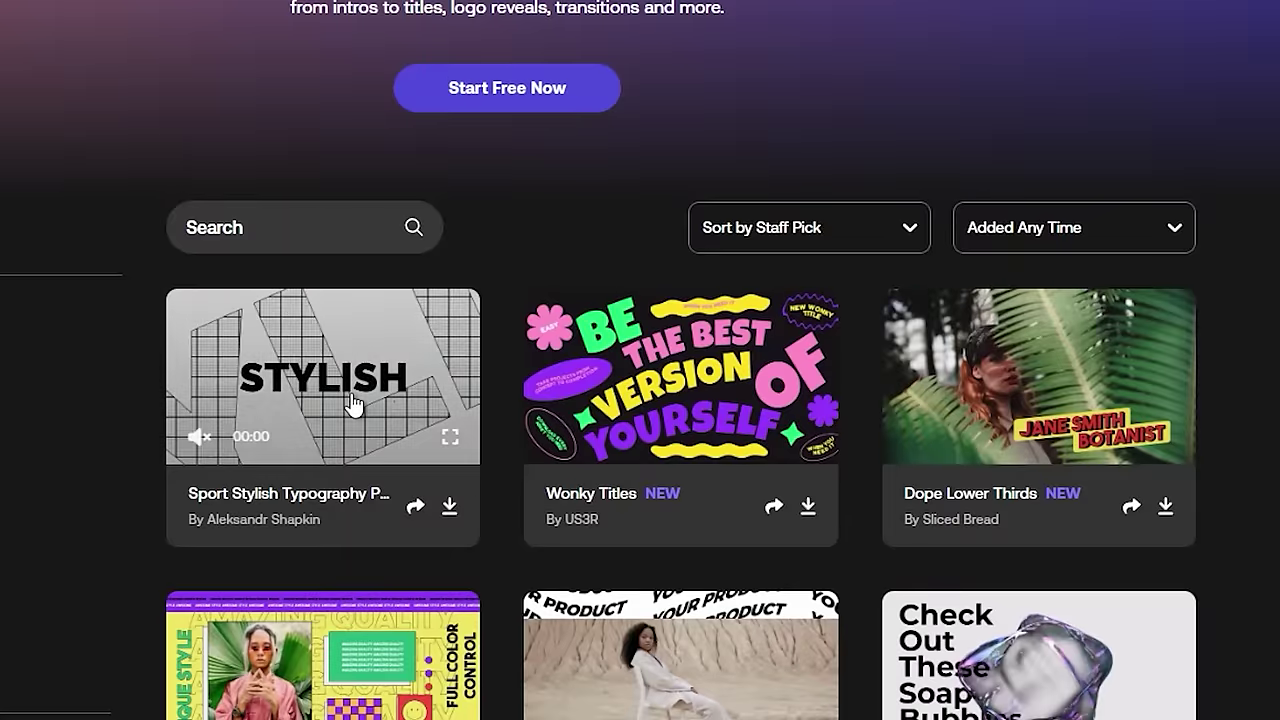
View a sport typography template, filter templates to Lower Thirds, and scroll through the results.
click(352, 403)
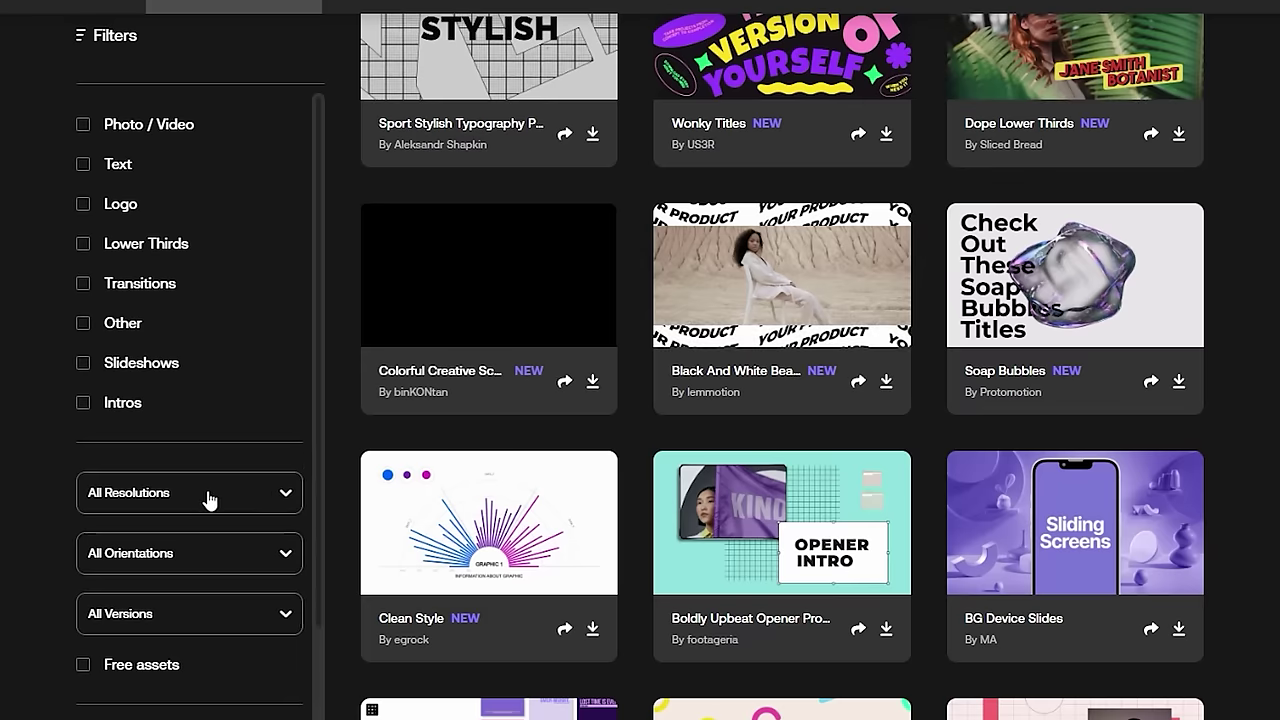
click(208, 500)
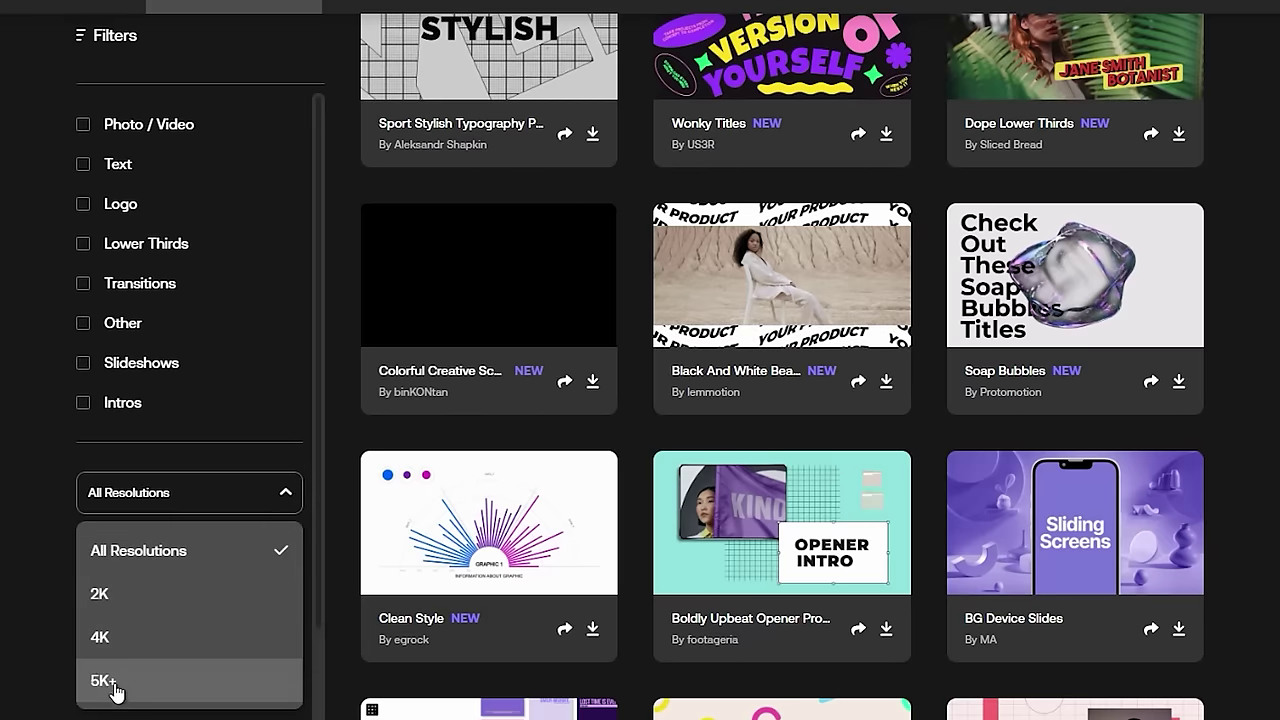
click(84, 244)
scroll(1228, 345, down, 1)
scroll(1228, 345, down, 4)
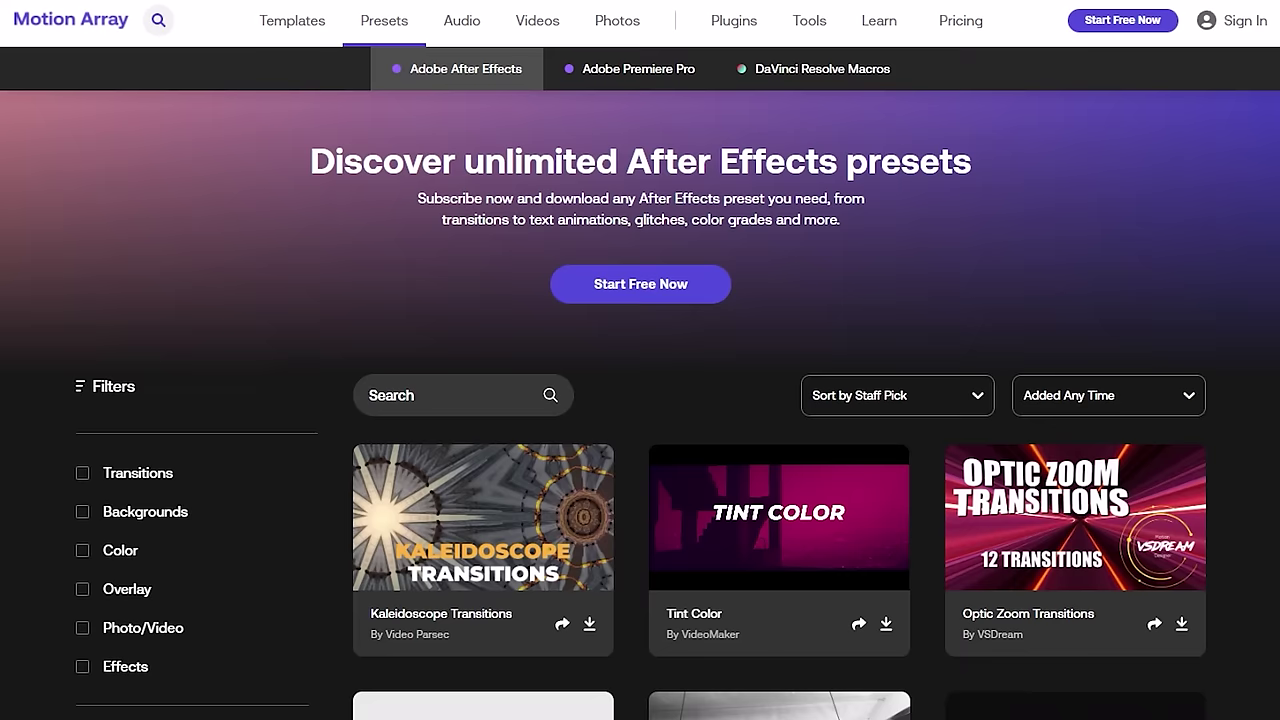
scroll(640, 405, down, 4)
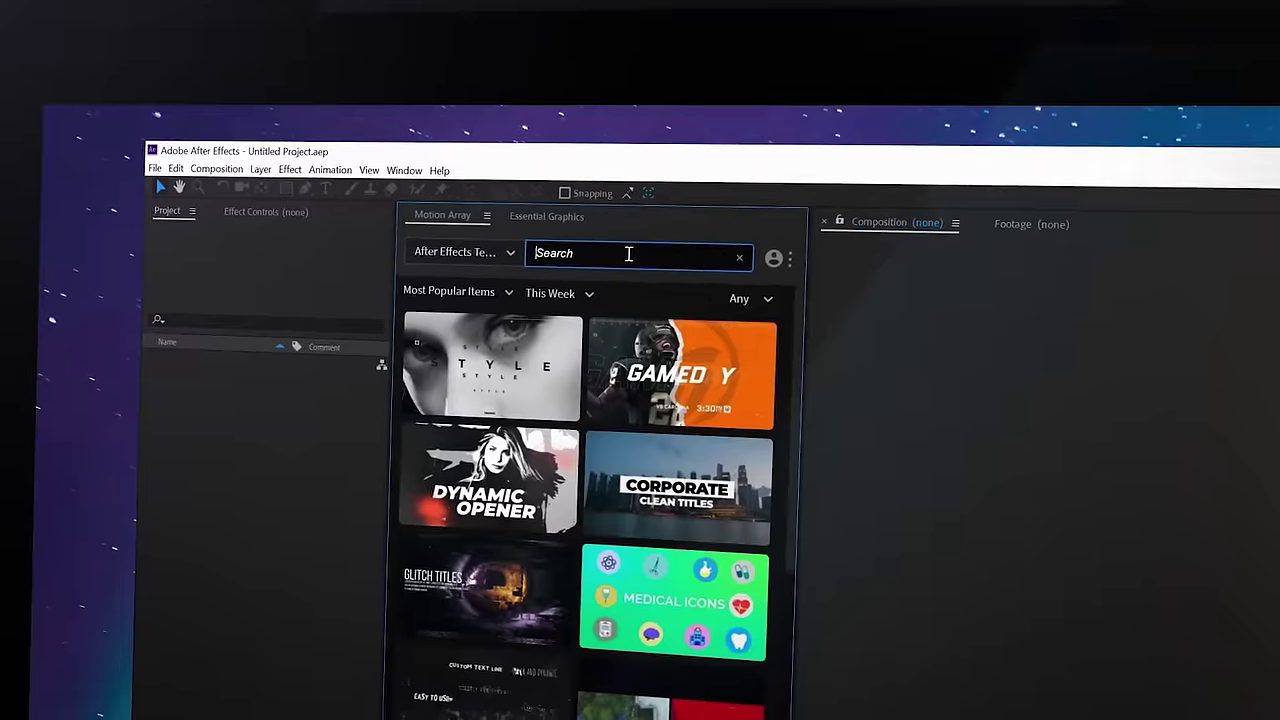
Search Motion Array for 'glitch', switch to Stock Video results, and download the Talking On The Phone clip.
text(glitch)
key(Return)
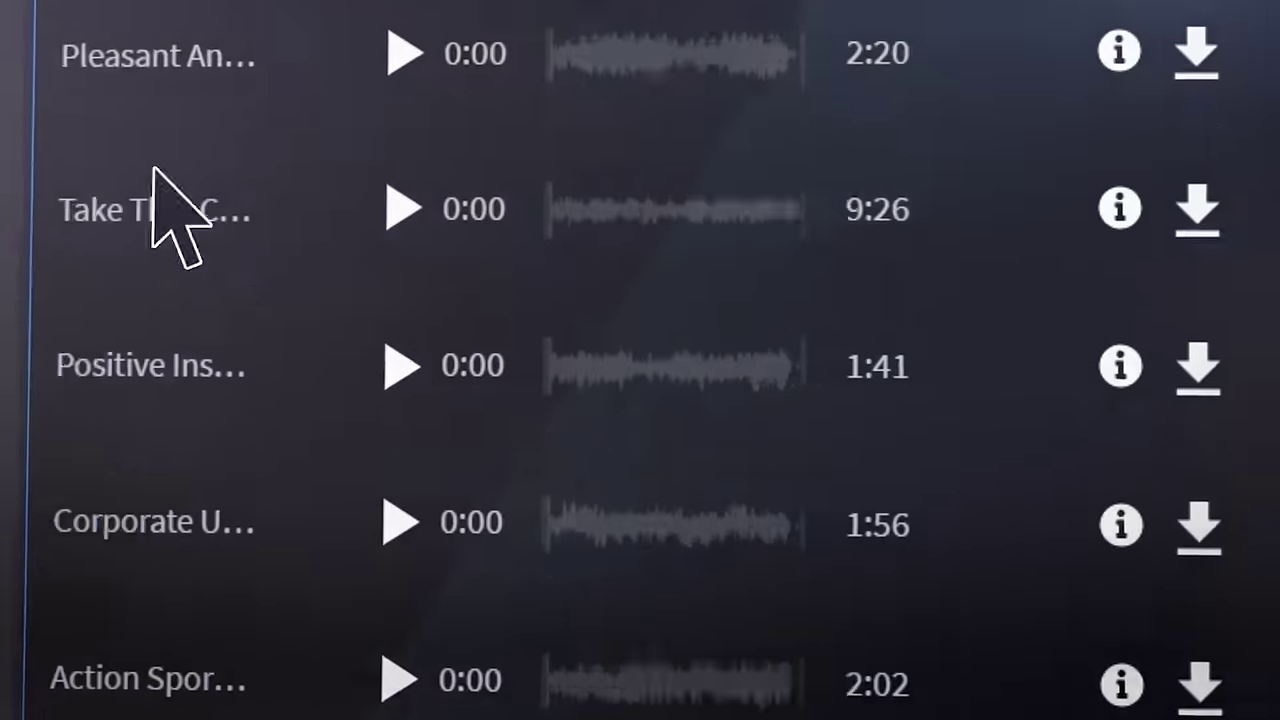
click(398, 523)
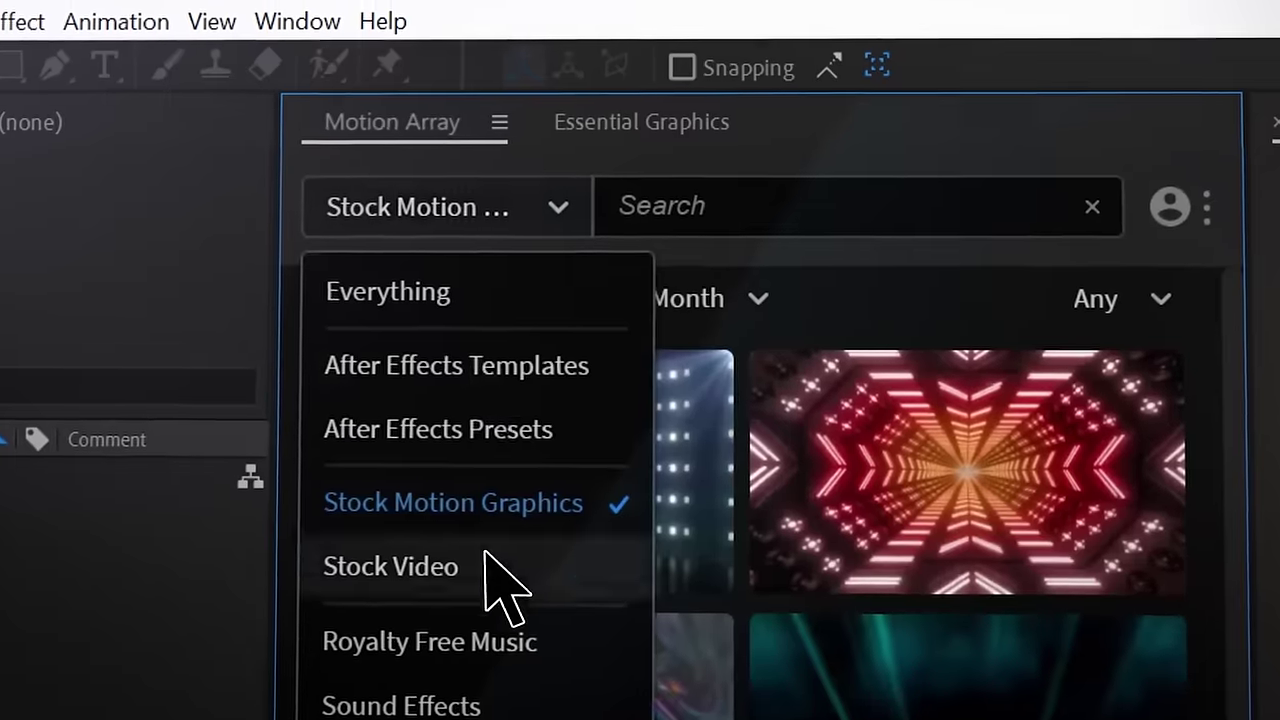
click(484, 562)
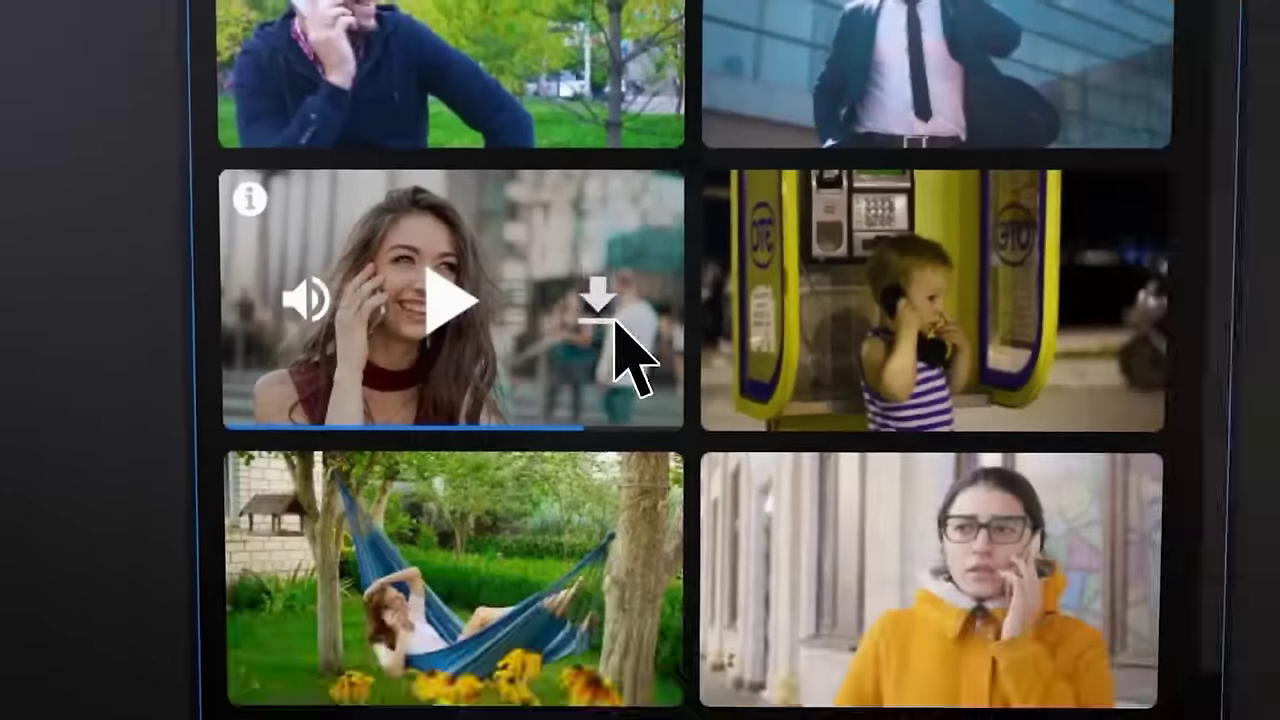
click(545, 232)
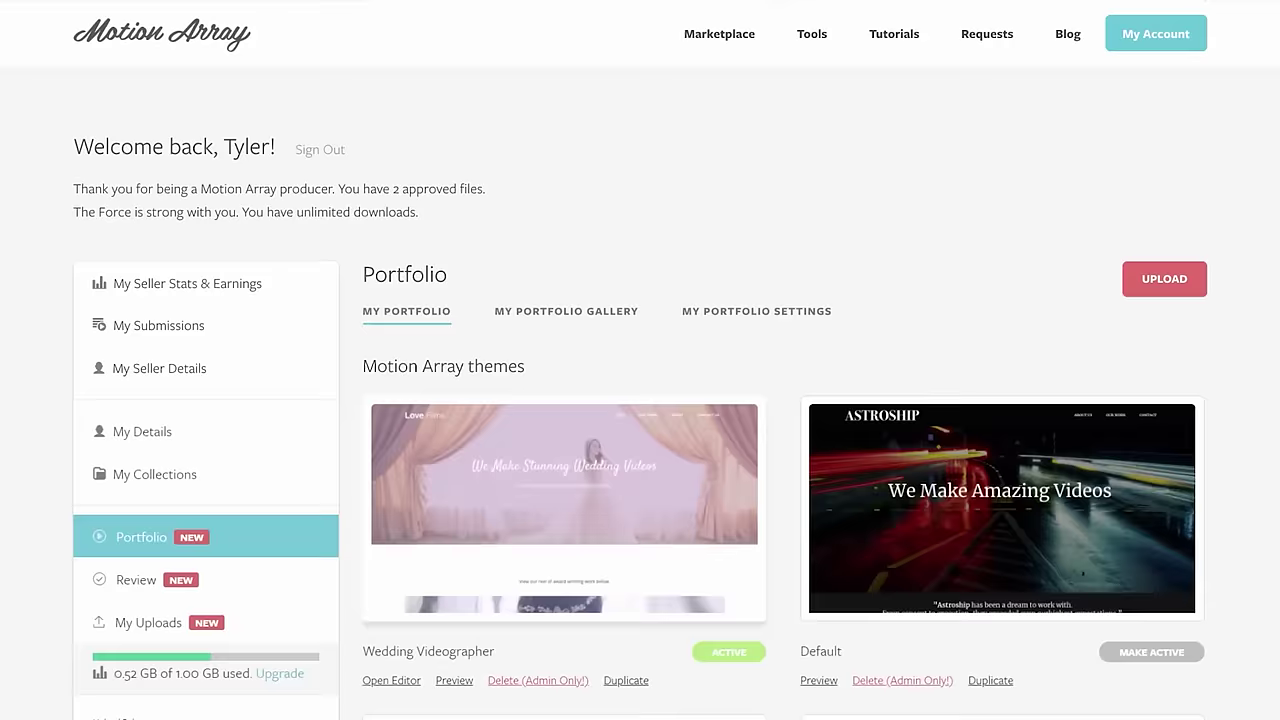
Enable 'Use your own domain' in the portfolio settings.
scroll(714, 588, down, 5)
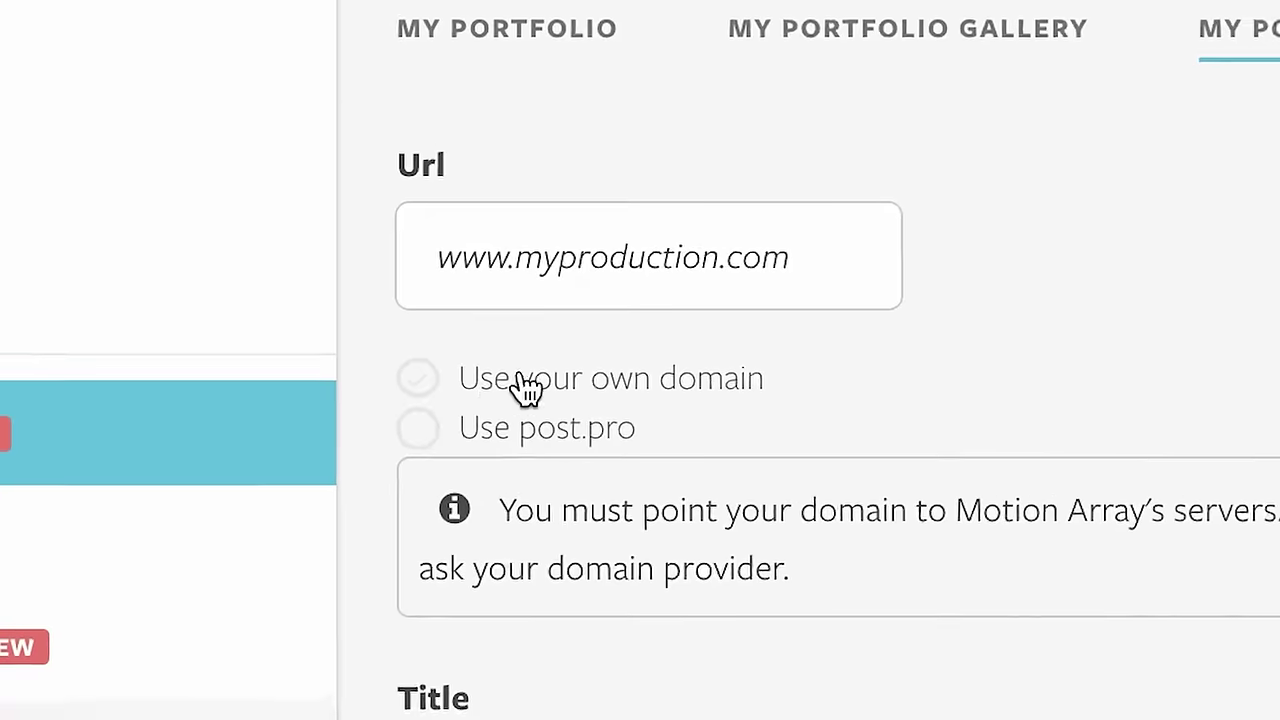
click(240, 369)
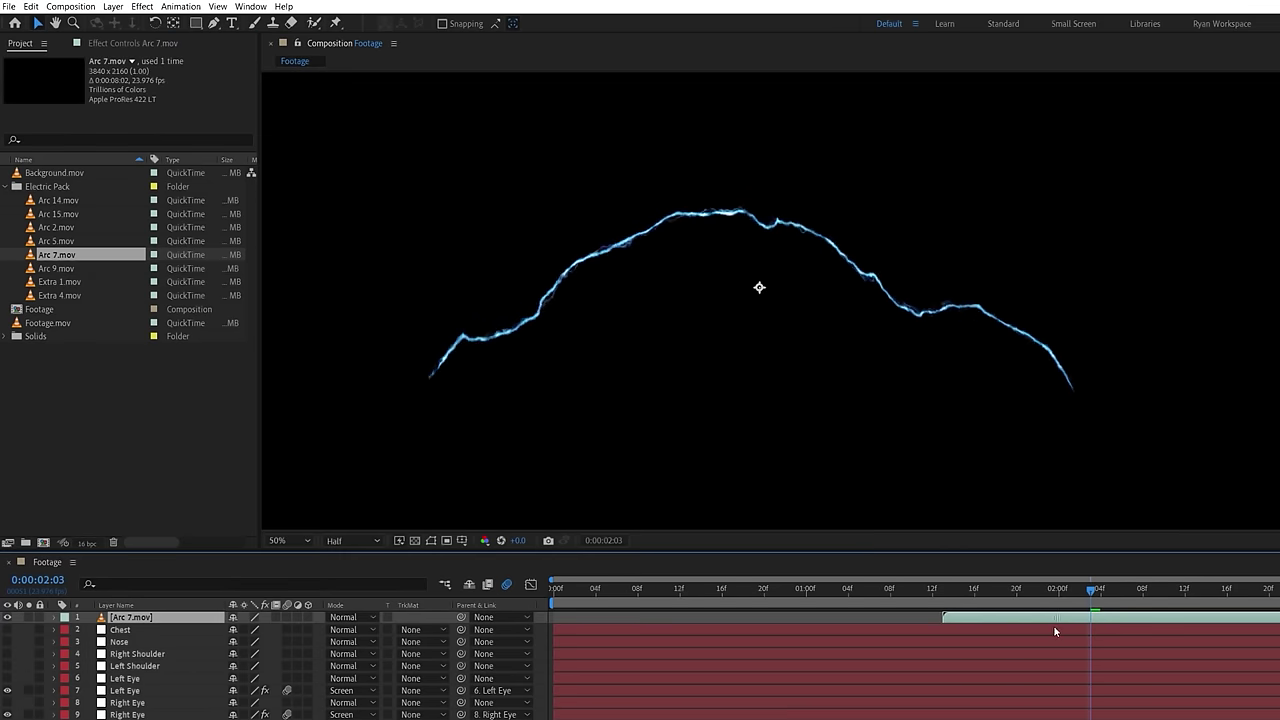
Blend Arc 7.mov in Screen mode, parent it to 8. Right Eye, and scrub back to the arc's start.
click(373, 617)
click(380, 225)
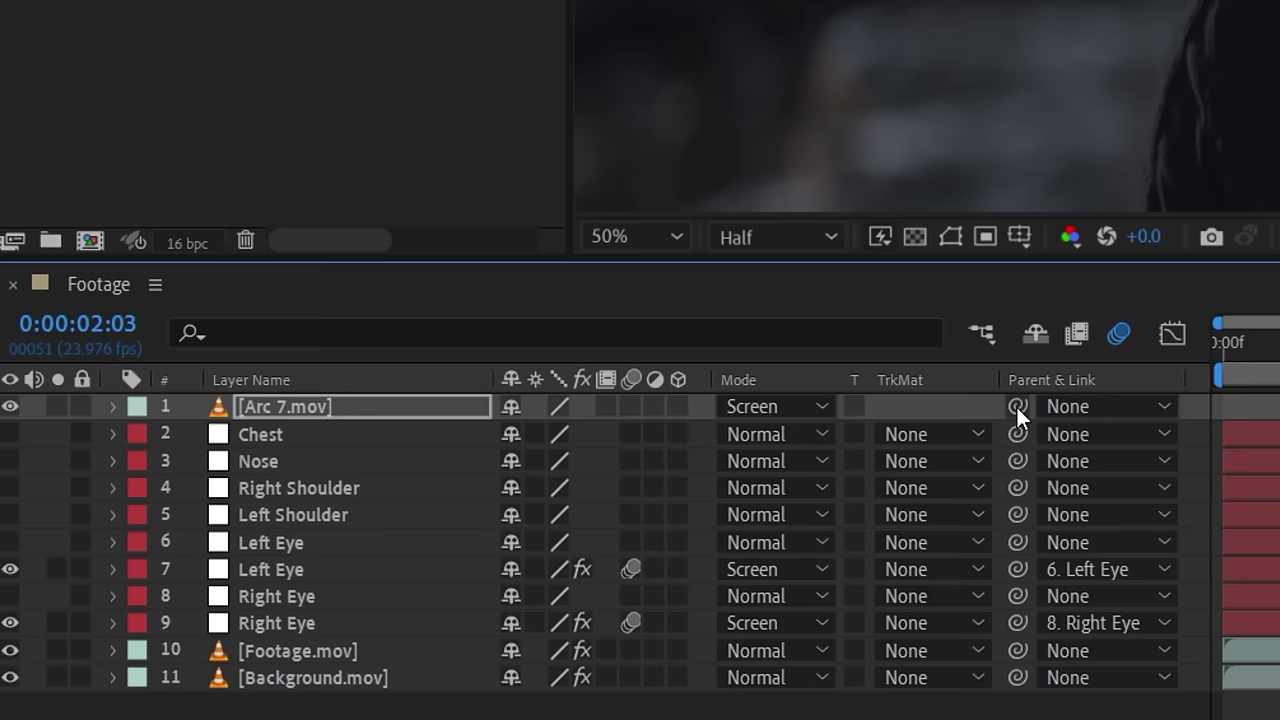
drag(1018, 406, 238, 592)
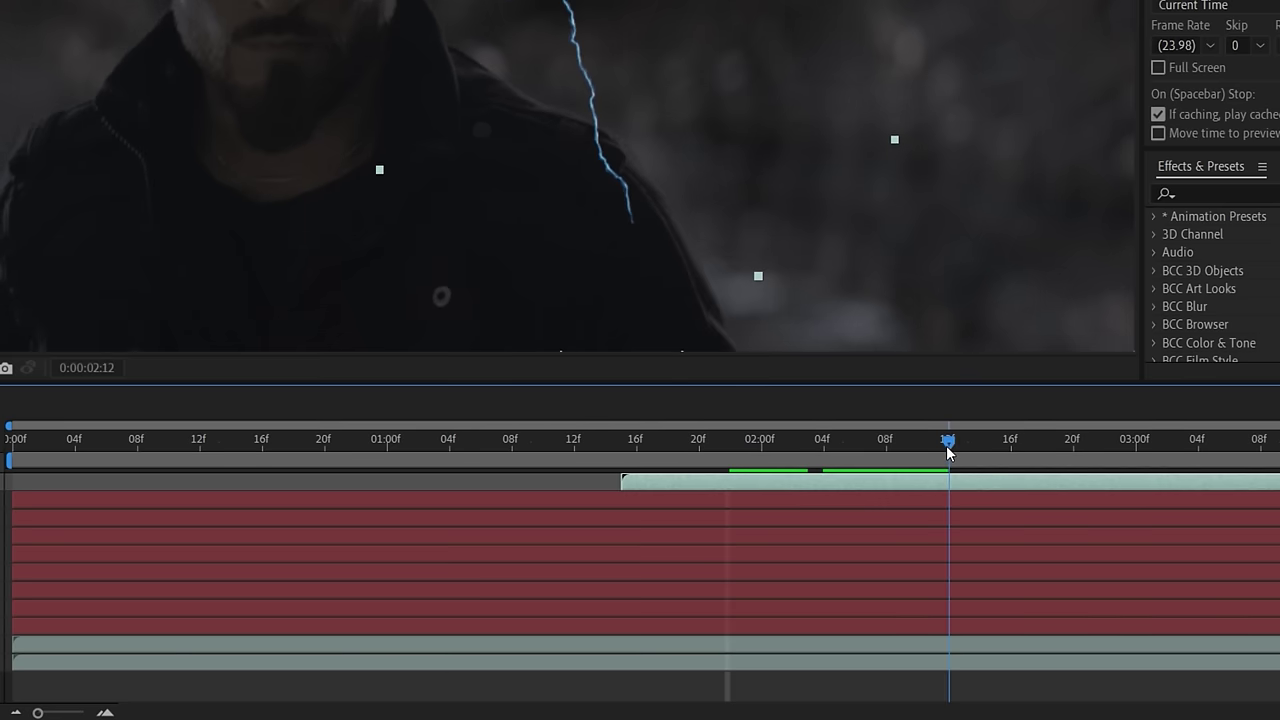
drag(948, 452, 727, 428)
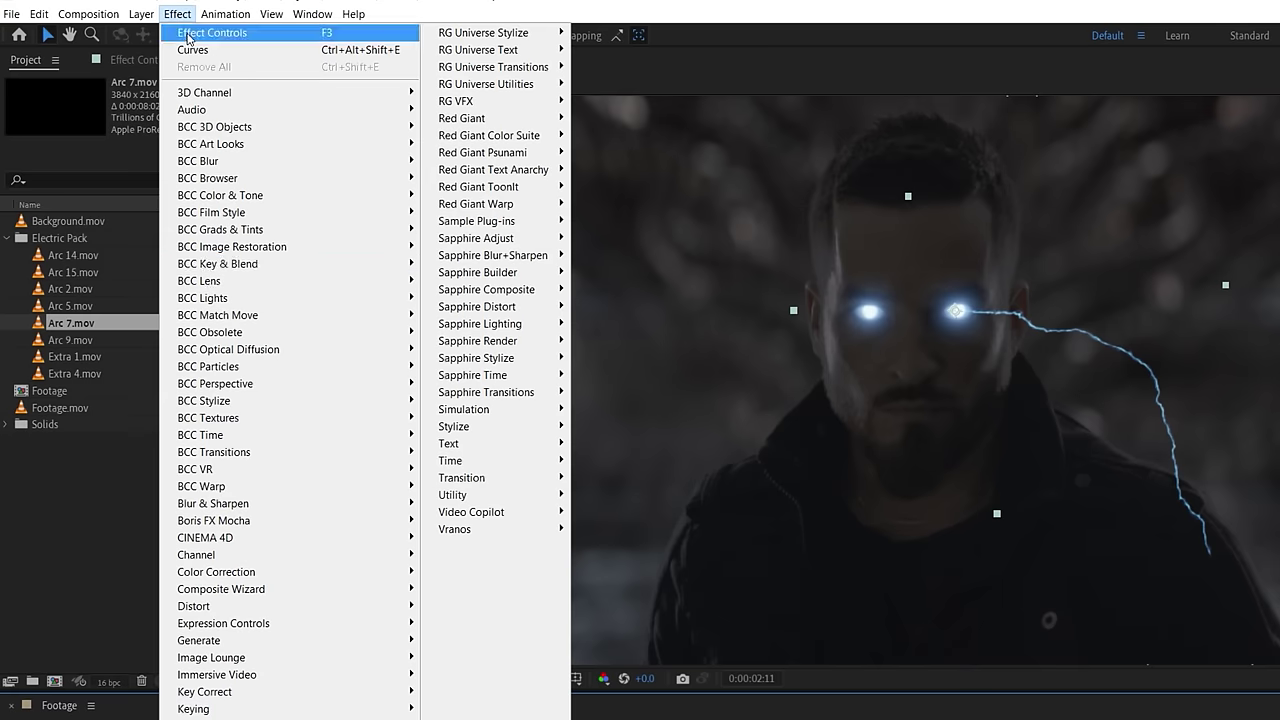
Add CC Vector Blur and a raised Curves effect to Arc 7 to soften and brighten it.
mouse_move(216, 505)
click(477, 607)
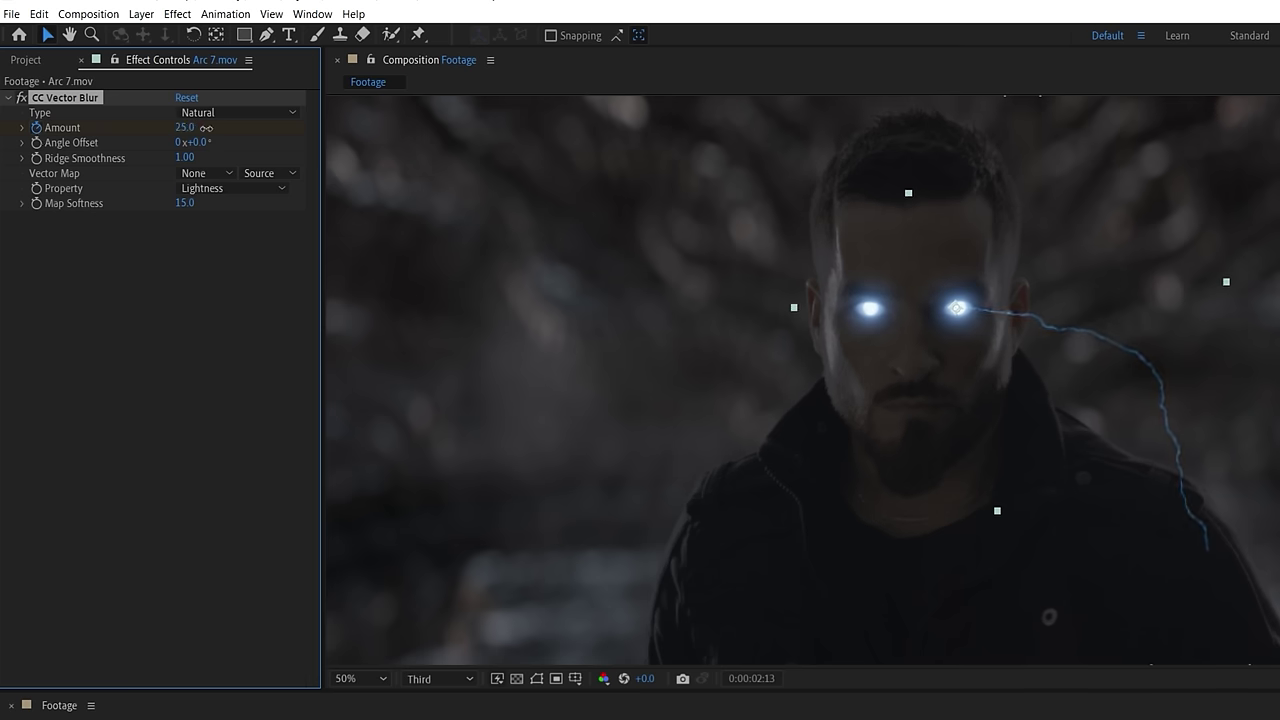
click(177, 14)
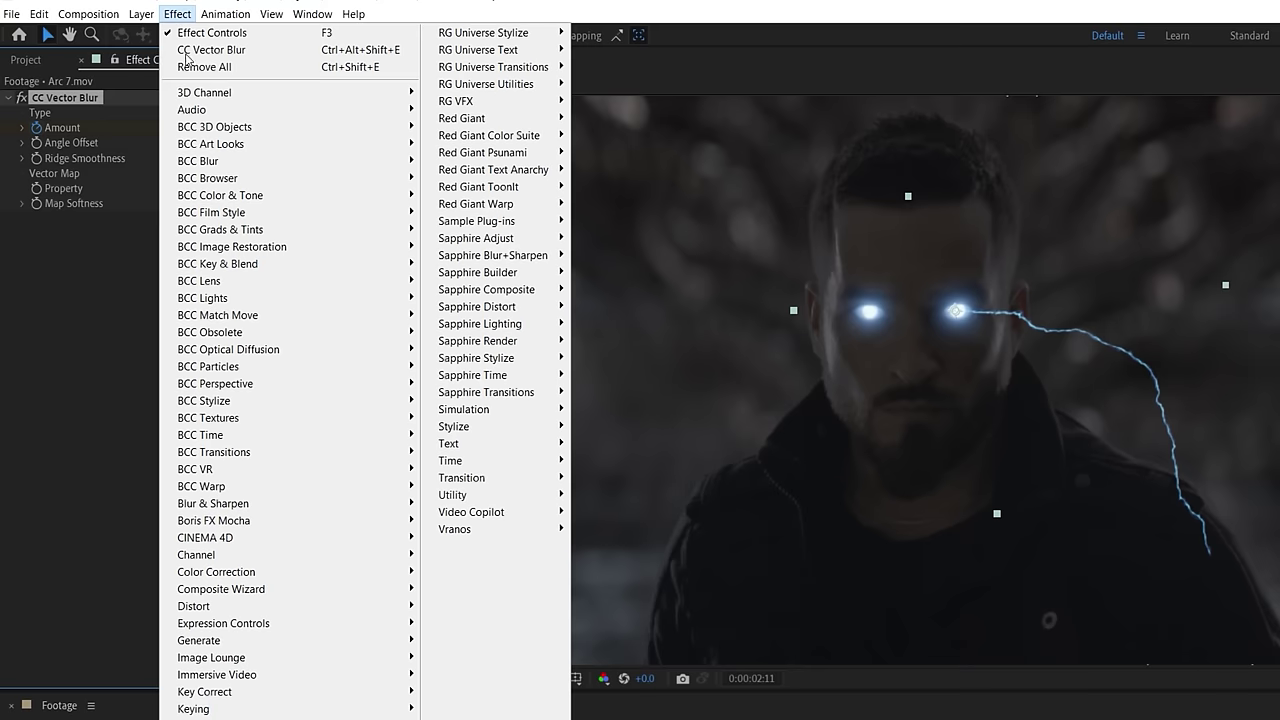
mouse_move(214, 571)
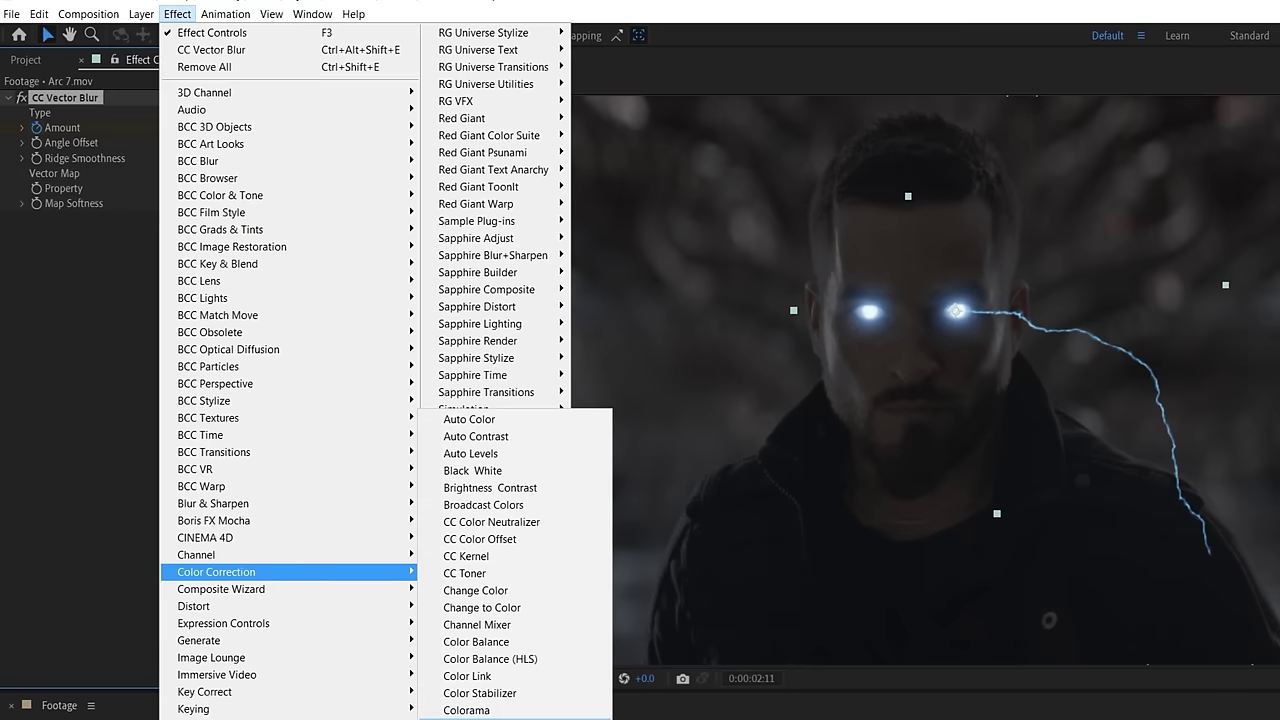
click(470, 712)
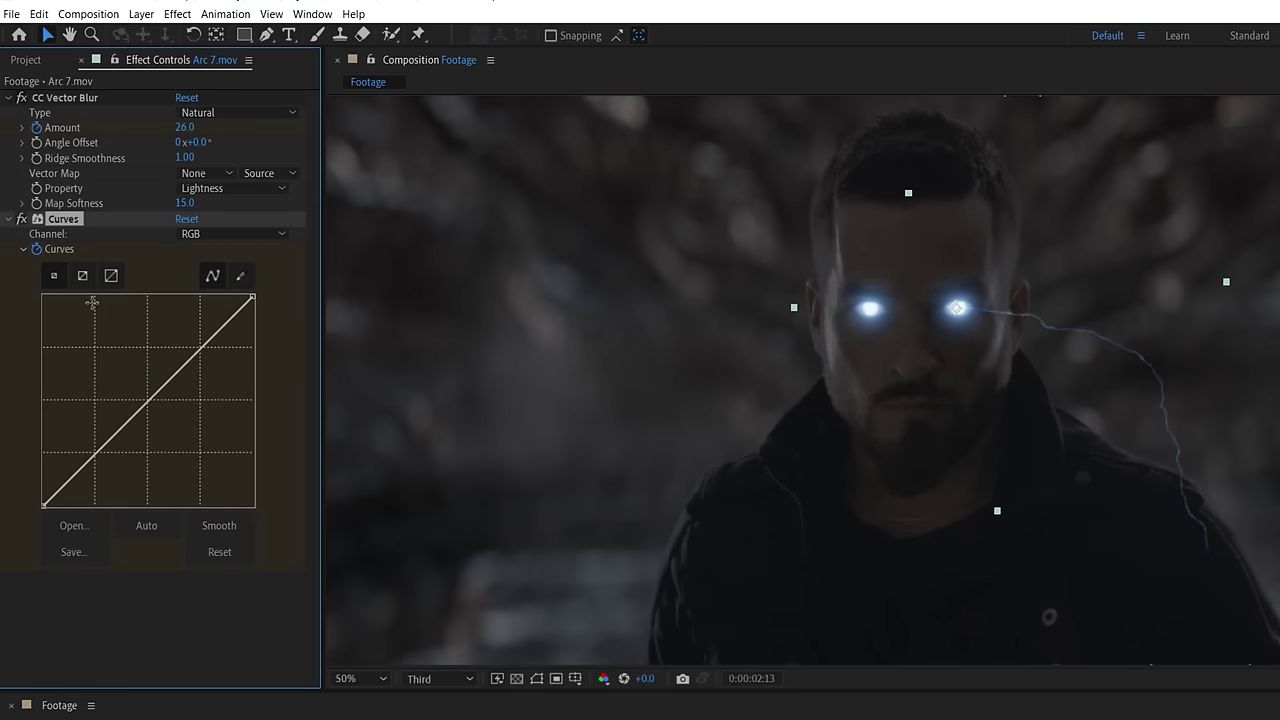
drag(176, 377, 172, 371)
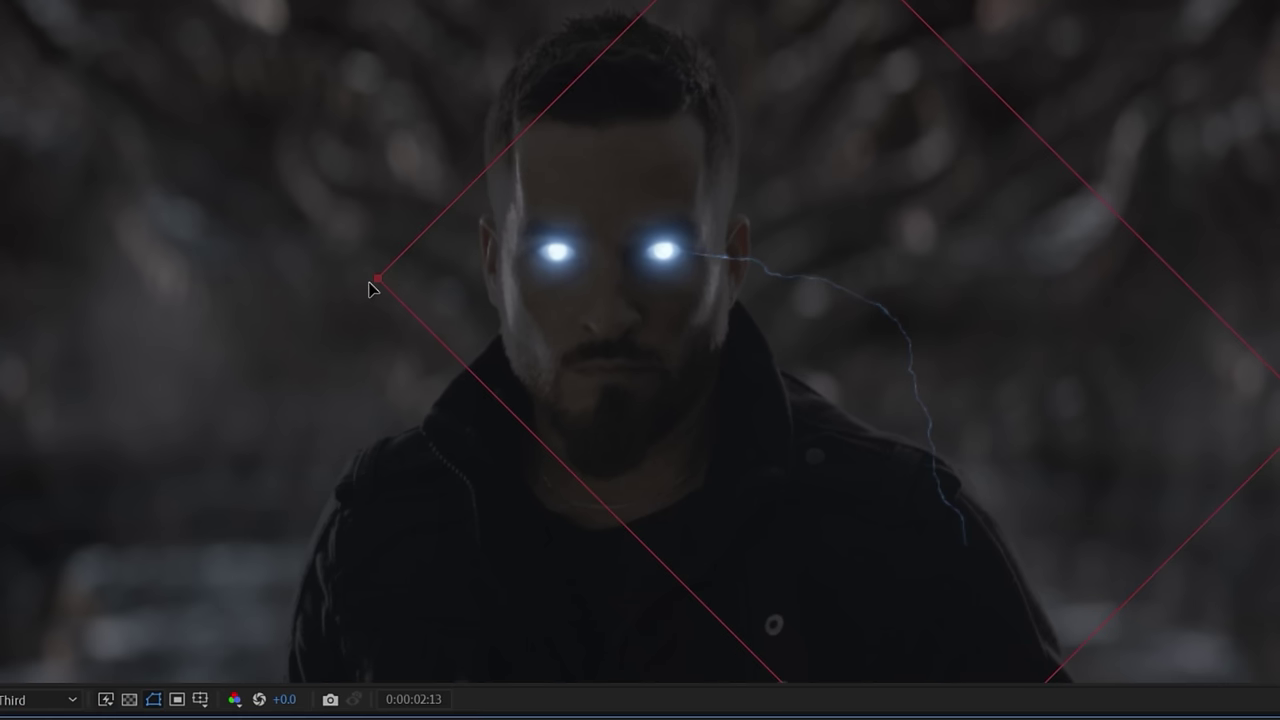
Keyframe the mask frame by frame so it reveals more of the lightning.
key(Page_Down)
key(Page_Down)
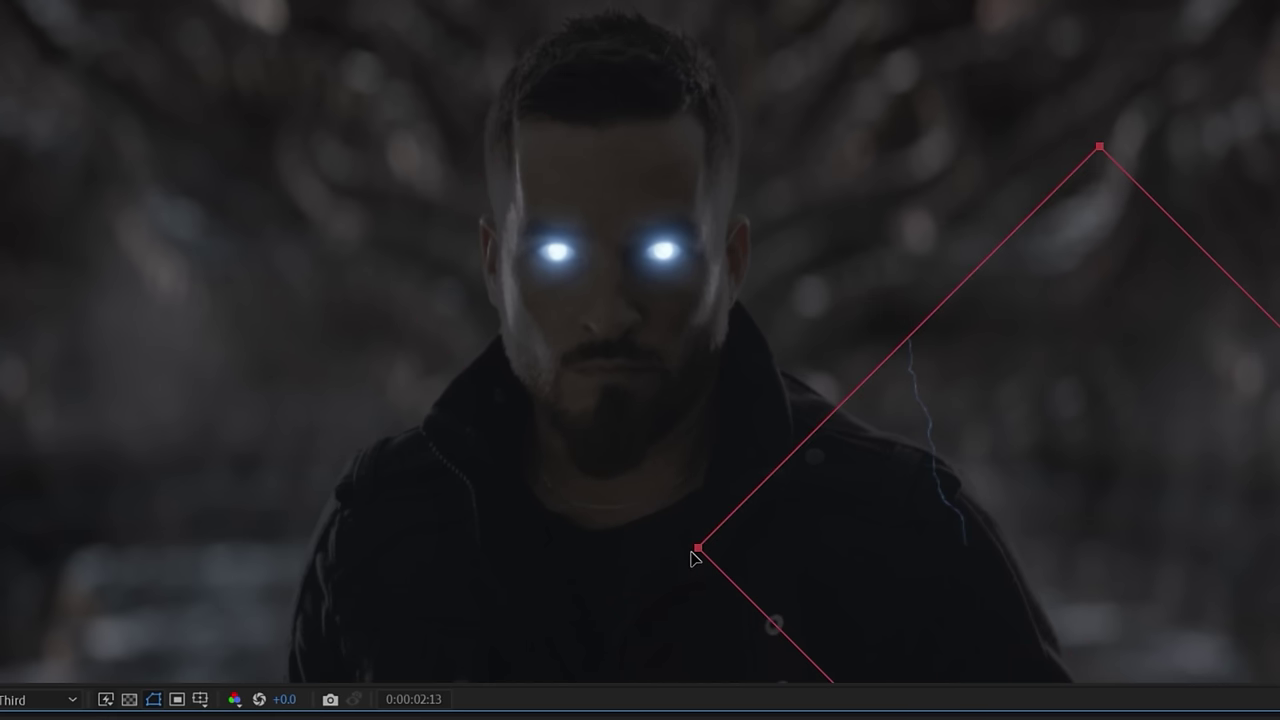
drag(697, 548, 471, 366)
key(Page_Down)
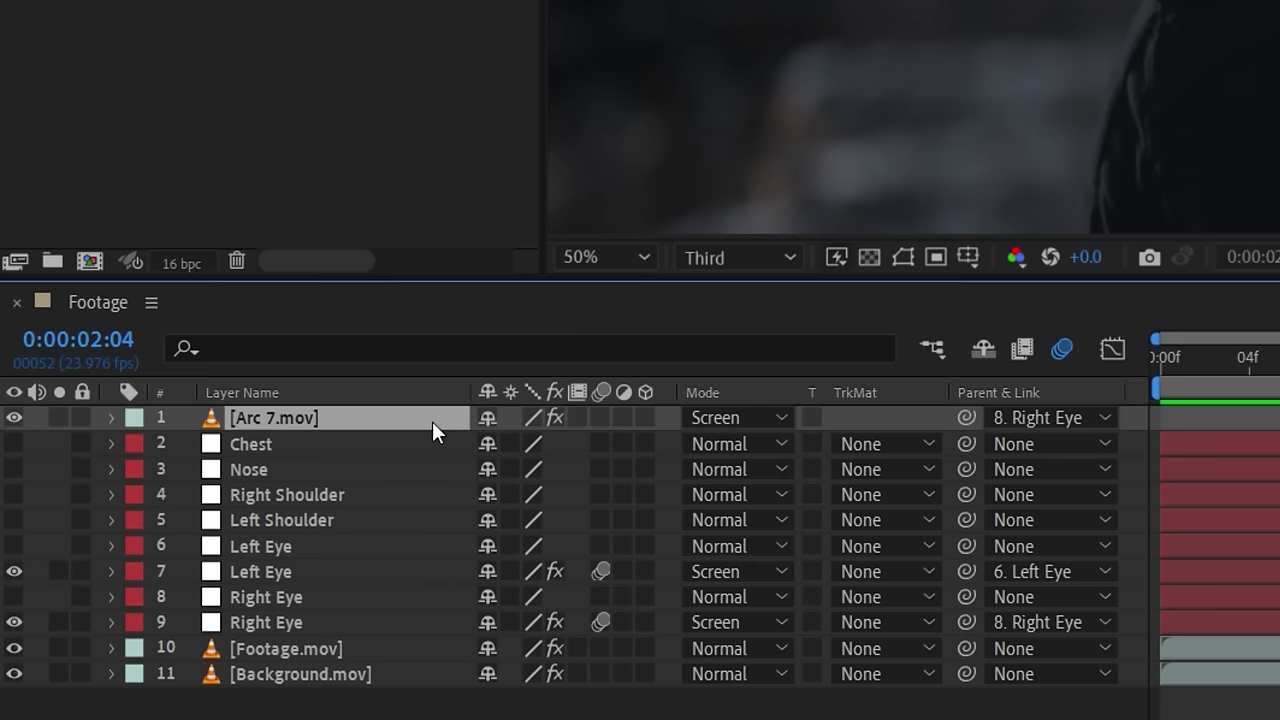
Duplicate the Arc 7 lightning layer and slide the copy earlier in time.
key(ctrl+d)
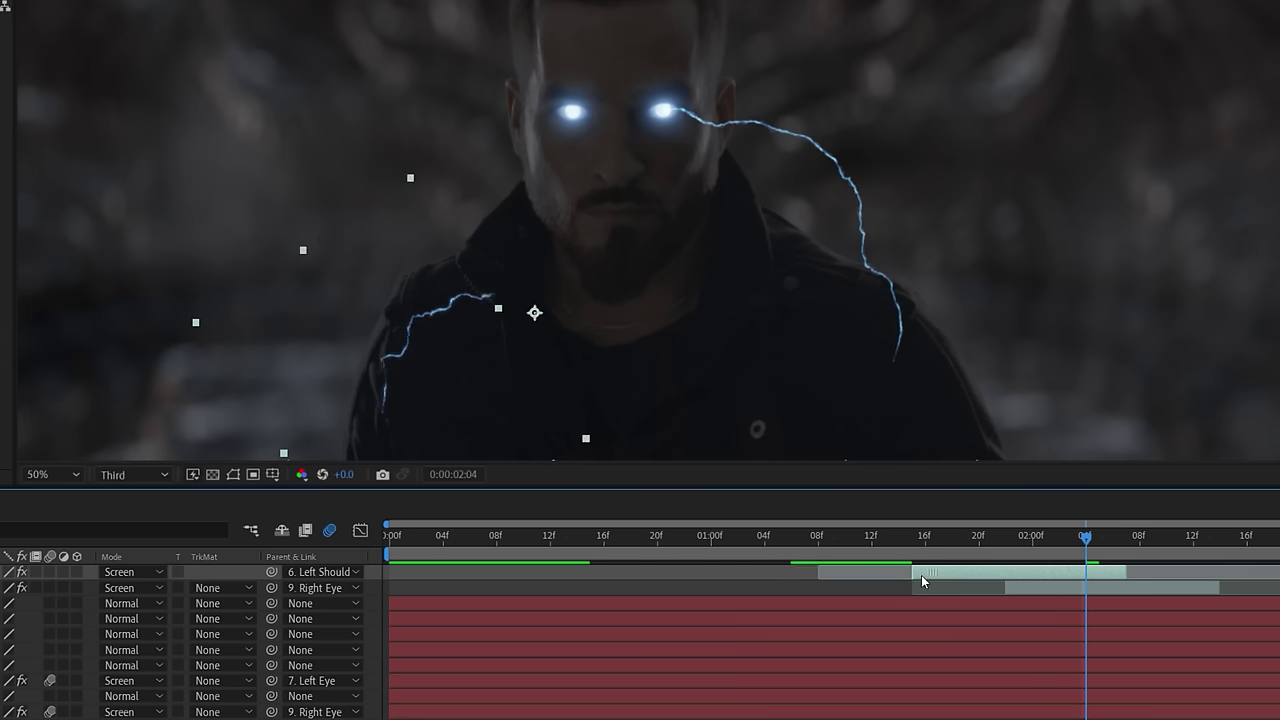
drag(917, 574, 830, 574)
click(858, 535)
Make another copy, move it to mid-chest, and parent it to the right shoulder.
key(ctrl+d)
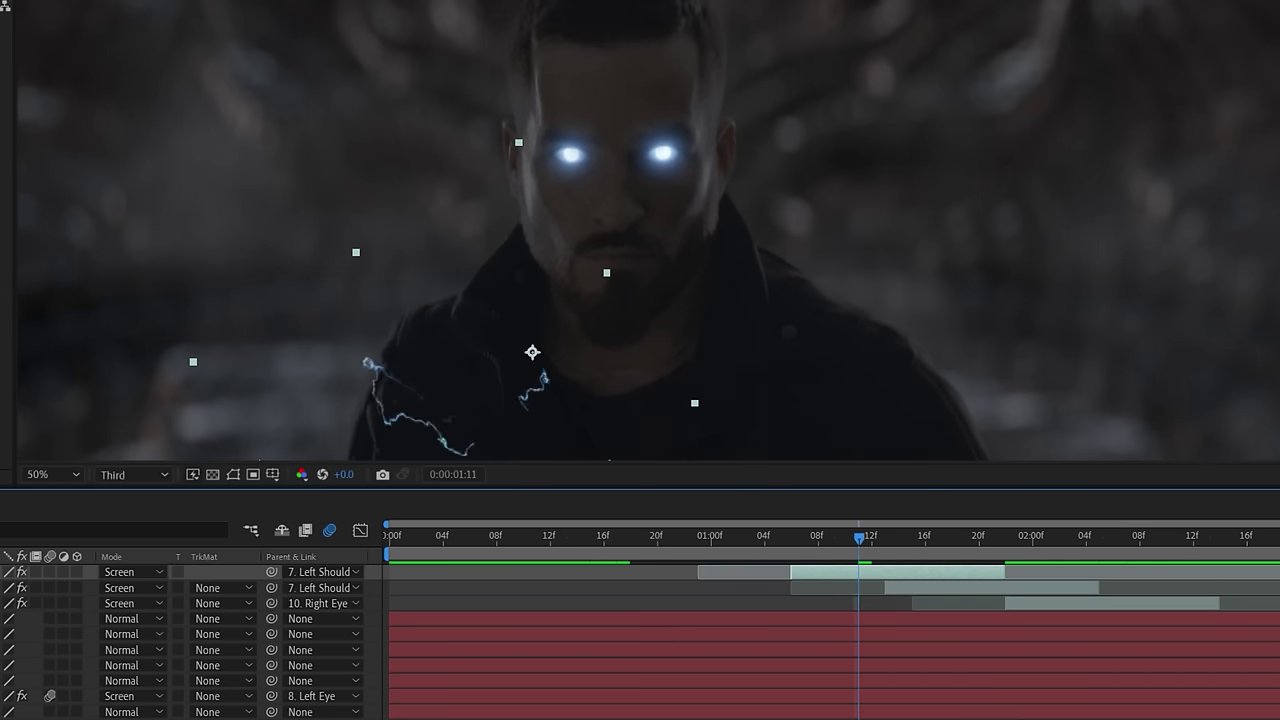
drag(537, 368, 781, 357)
drag(634, 313, 626, 171)
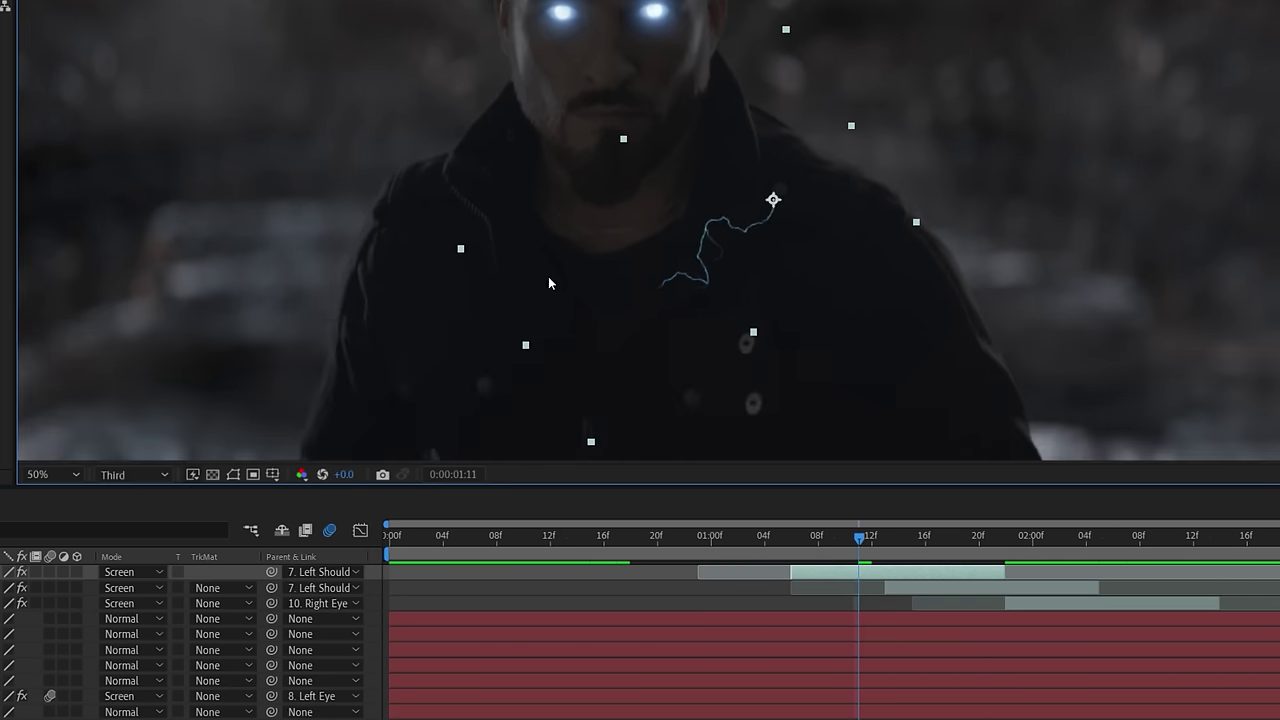
Duplicate the top arc, rotate it to about 53 degrees, and shift it earlier in time.
key(ctrl+d)
drag(855, 578, 759, 574)
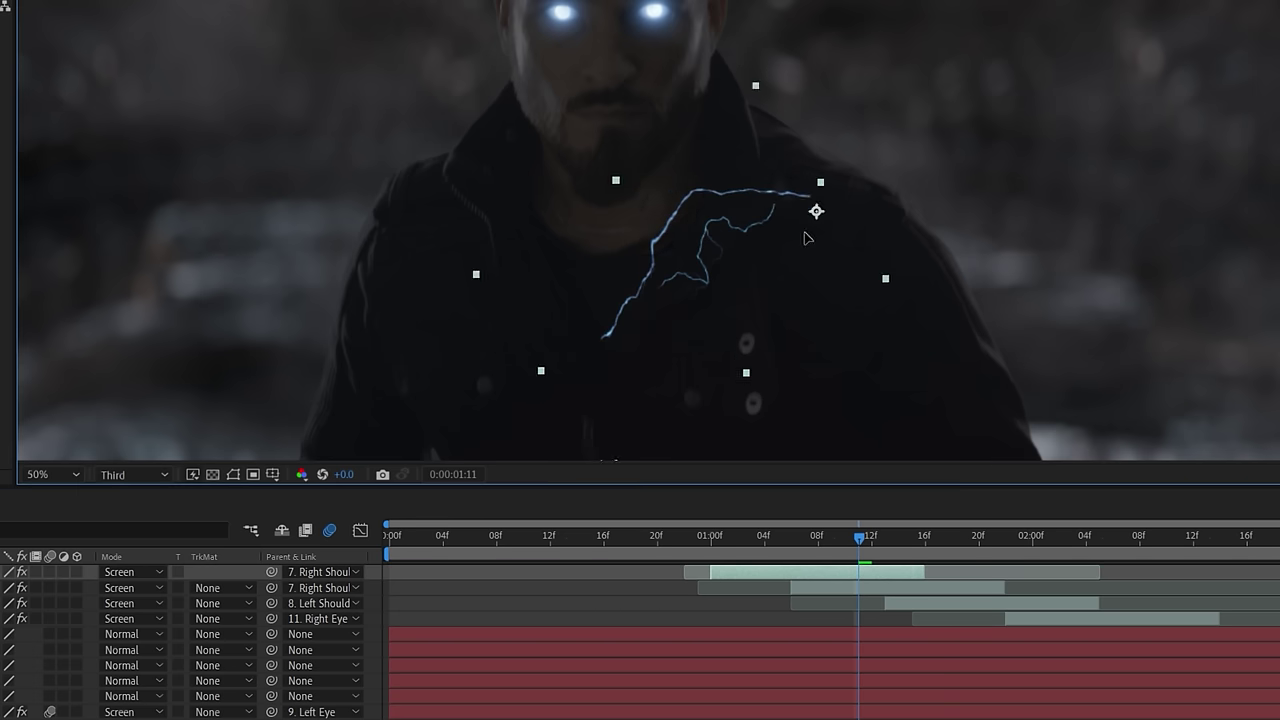
key(r)
drag(12, 587, 59, 587)
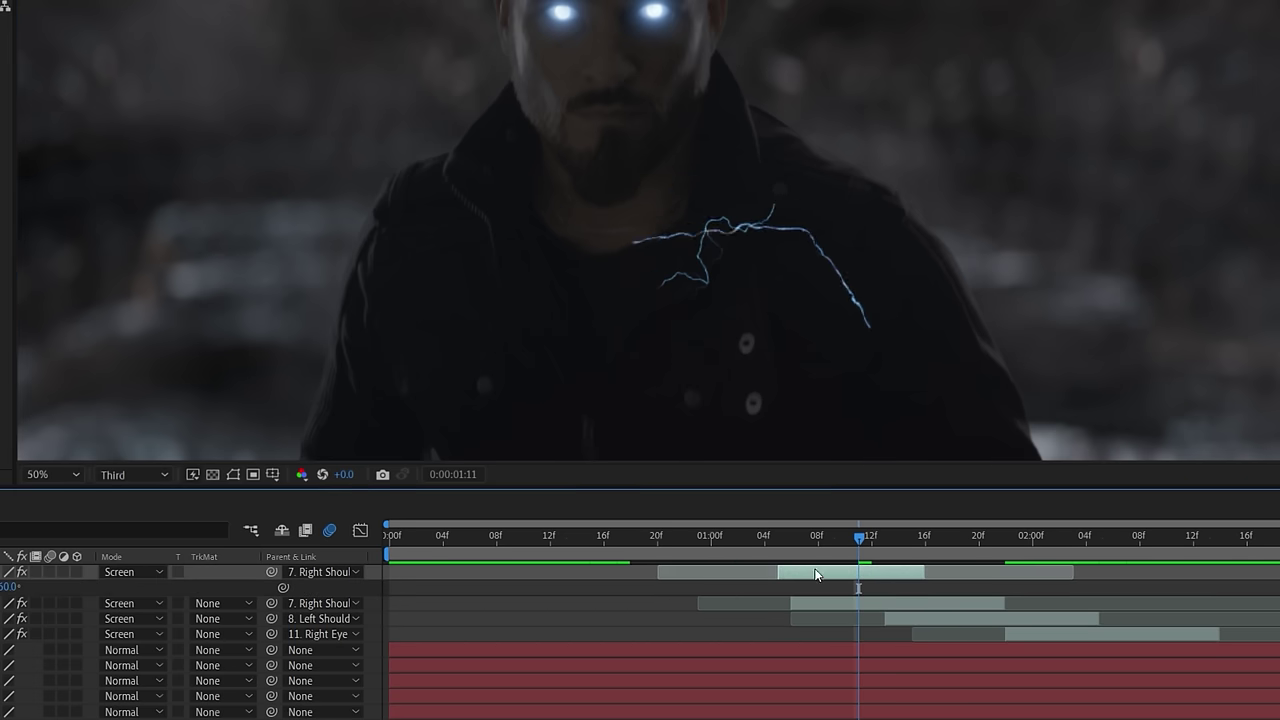
drag(820, 575, 783, 573)
drag(858, 538, 706, 546)
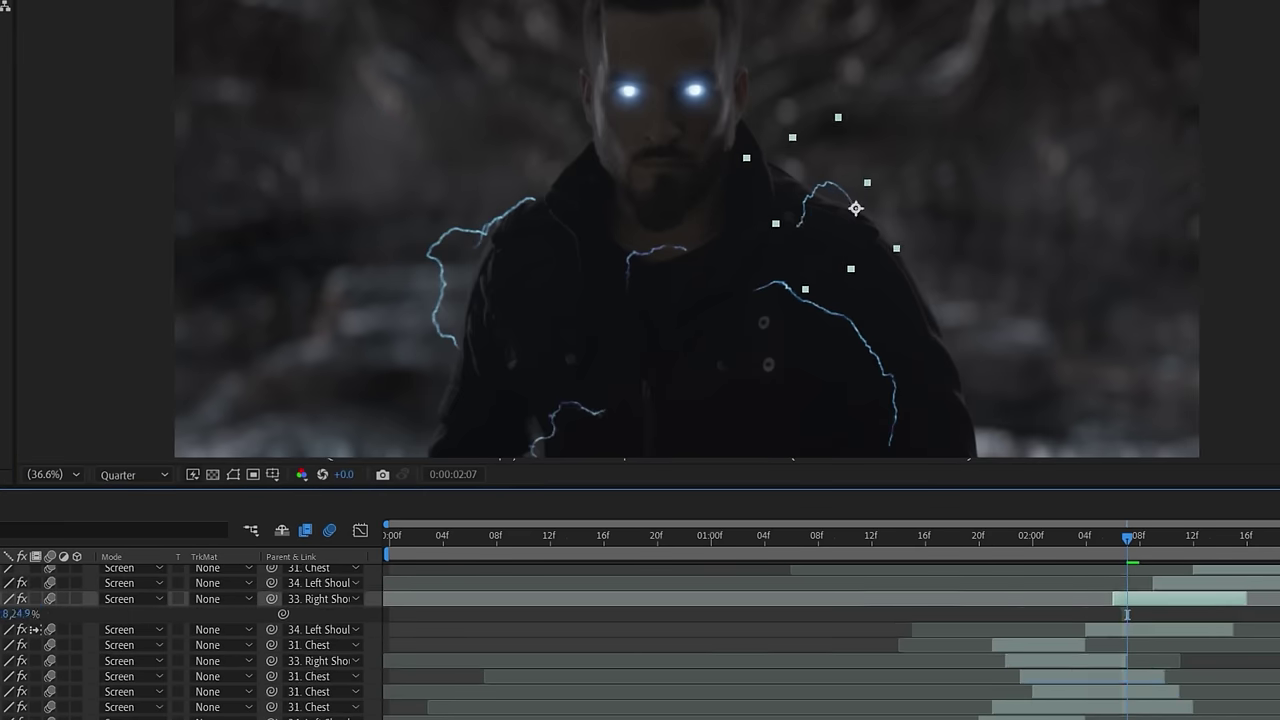
Time-stretch the lightning layer to 14% to speed it up.
right_click(800, 561)
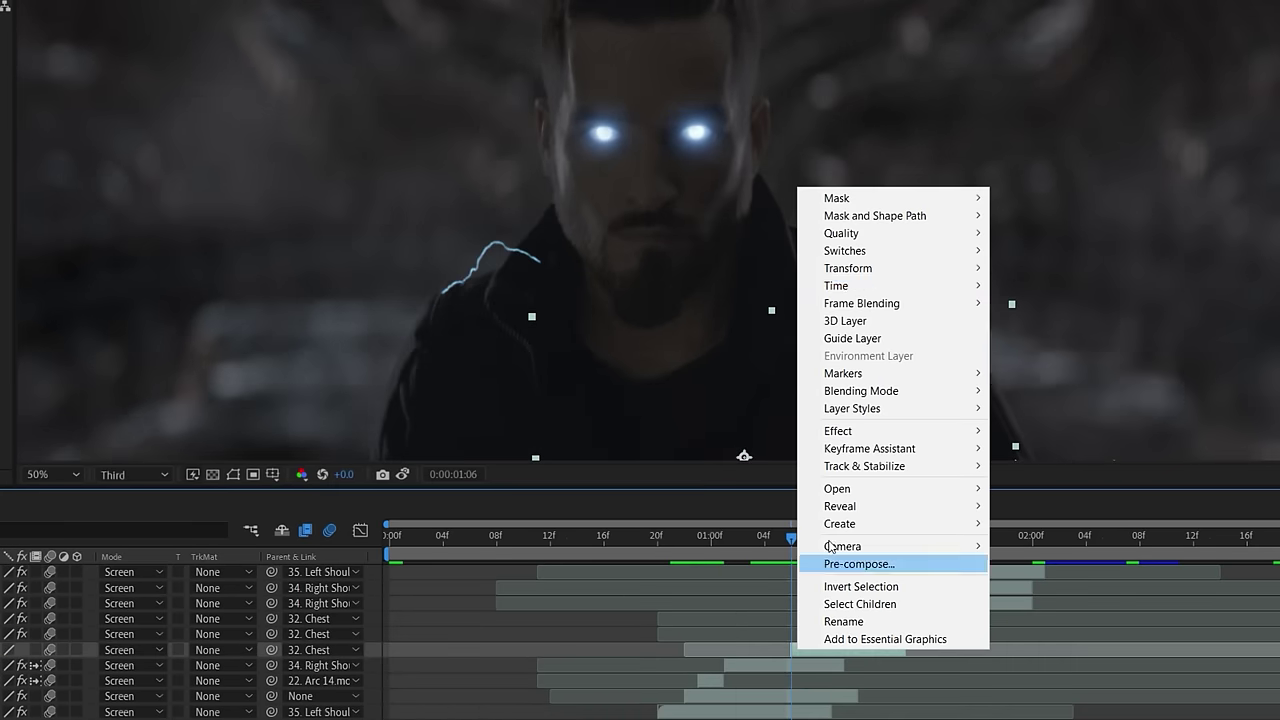
mouse_move(886, 283)
click(1057, 323)
text(14)
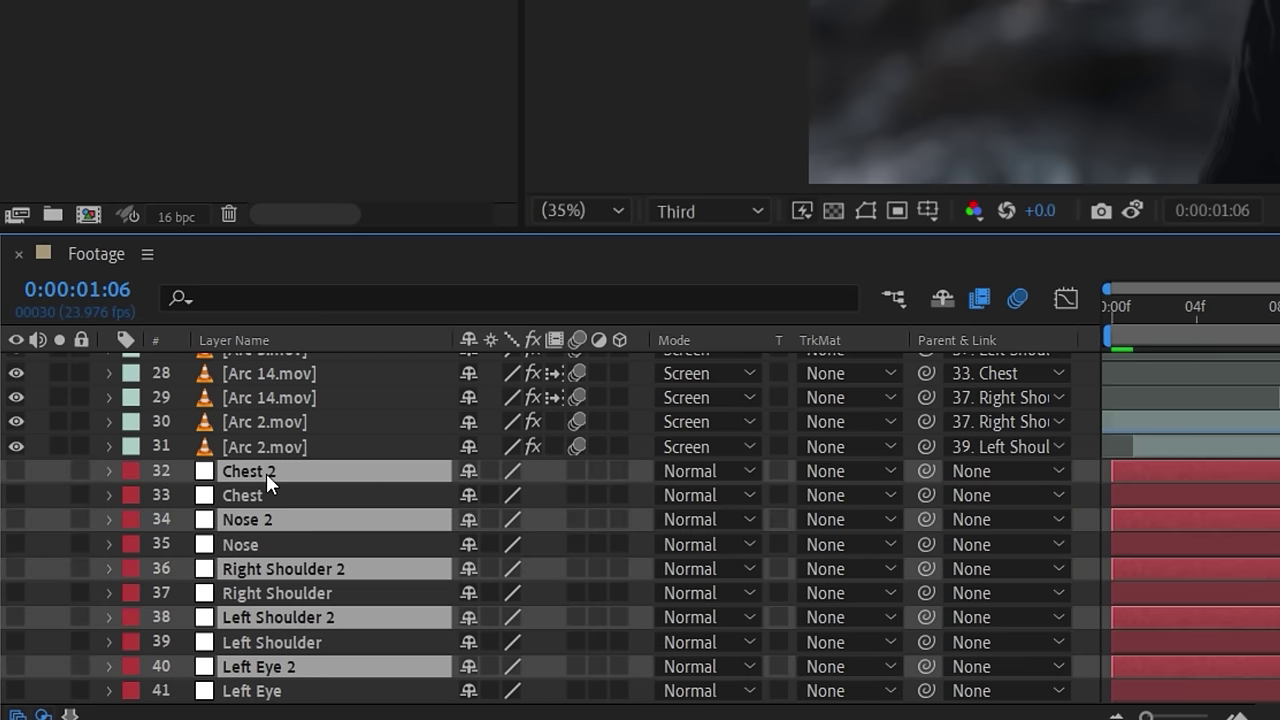
Move the duplicated tracking layers to the top and parent the eye glows to Right Eye 2 and Left Eye 2.
drag(266, 473, 286, 363)
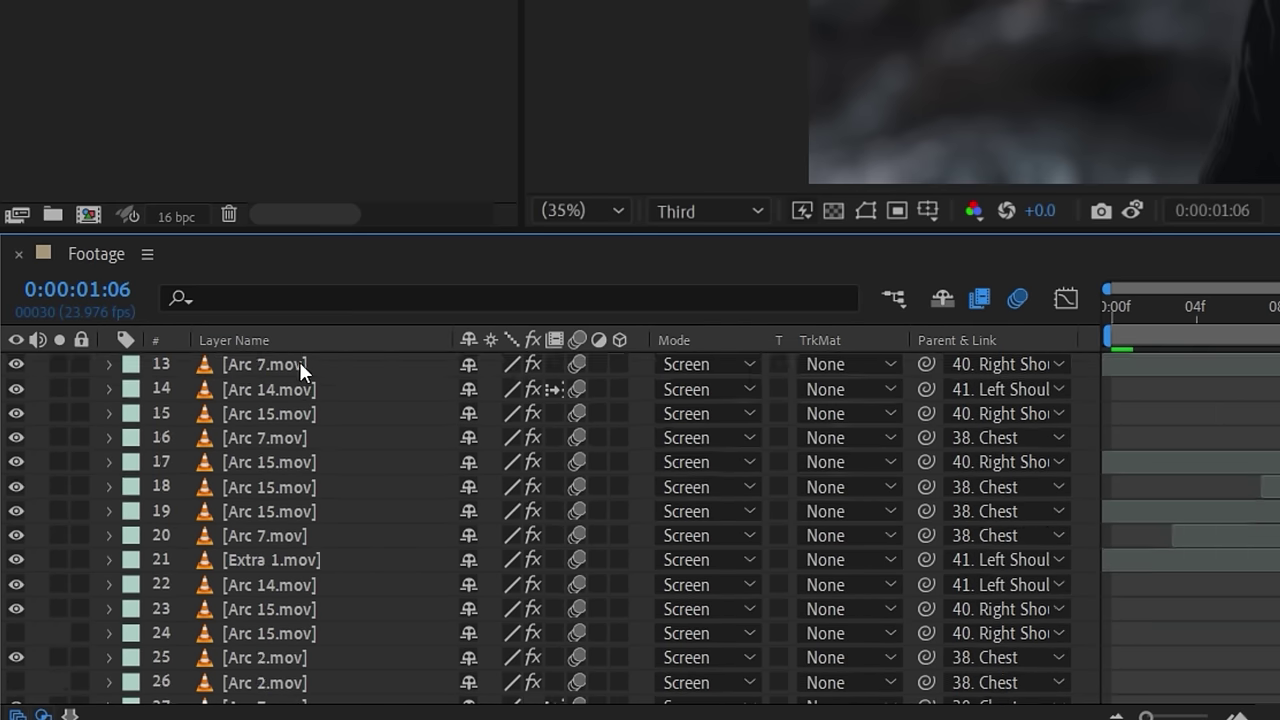
scroll(299, 361, down, 10)
click(305, 642)
click(945, 643)
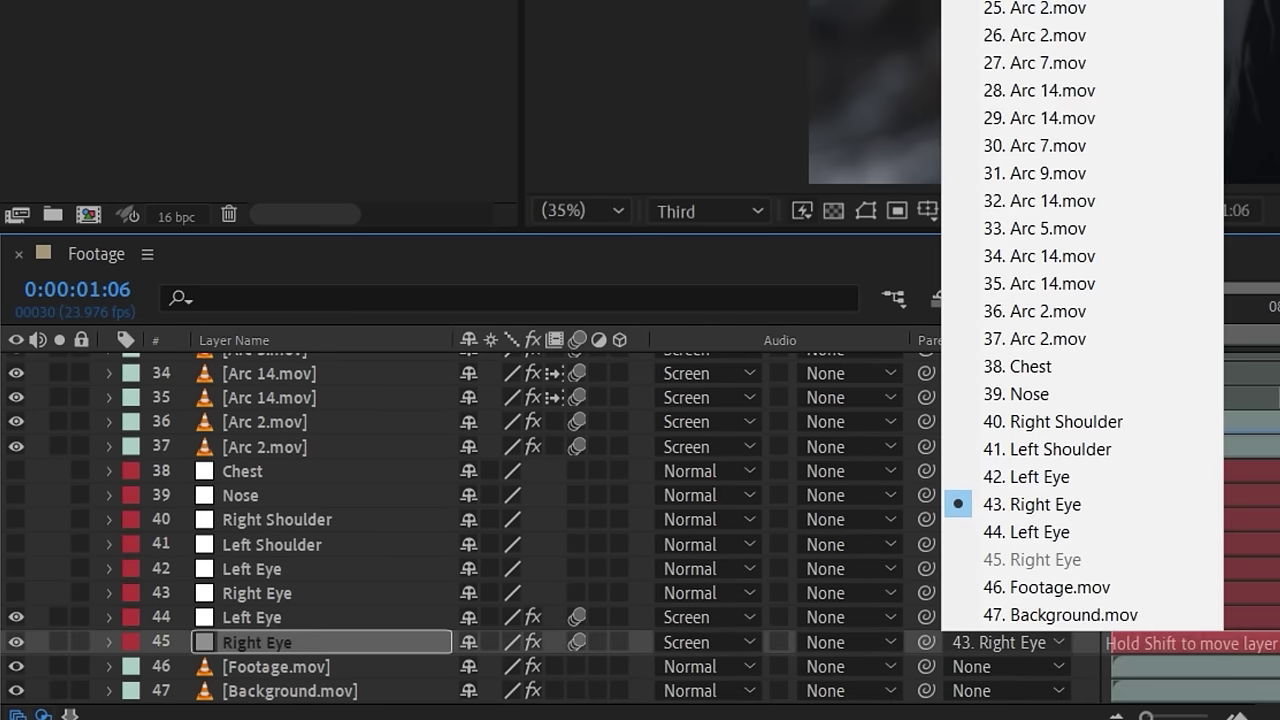
click(1040, 2)
click(1003, 617)
click(1040, 2)
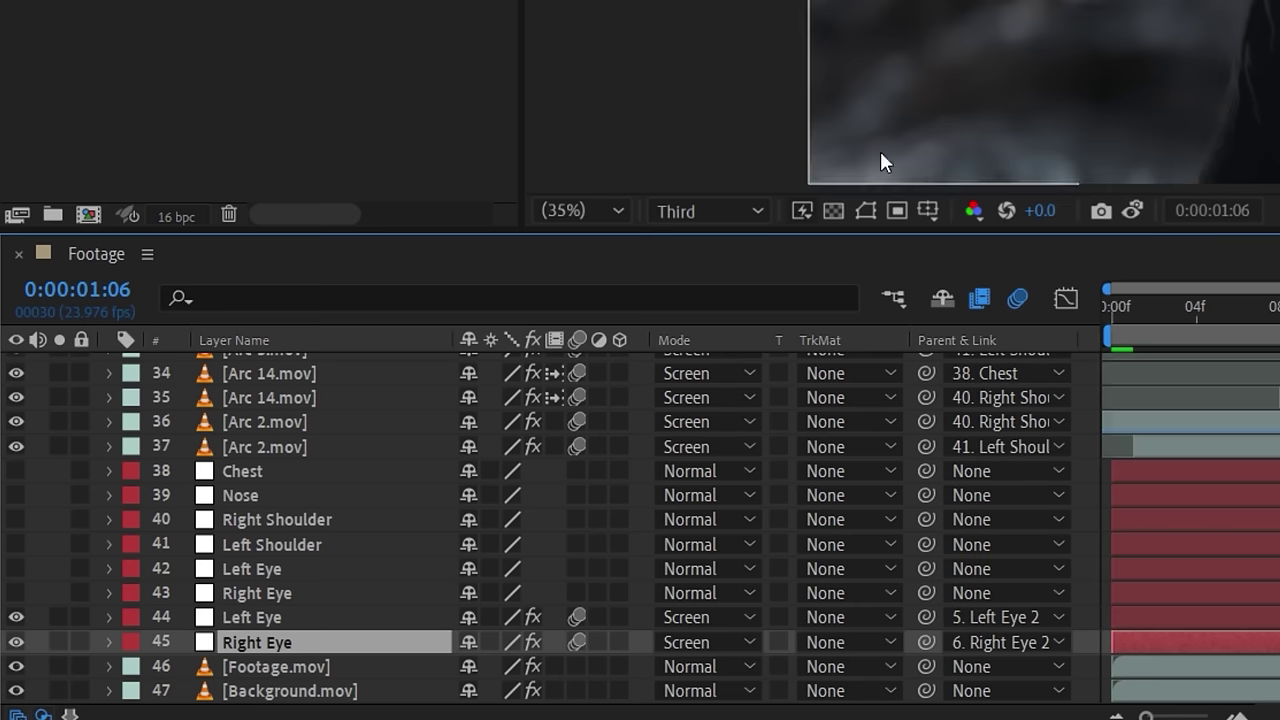
Pre-compose the lightning arc layers into an 'Electricity' comp, then show the left eye glow's effects.
click(275, 592)
scroll(274, 590, up, 10)
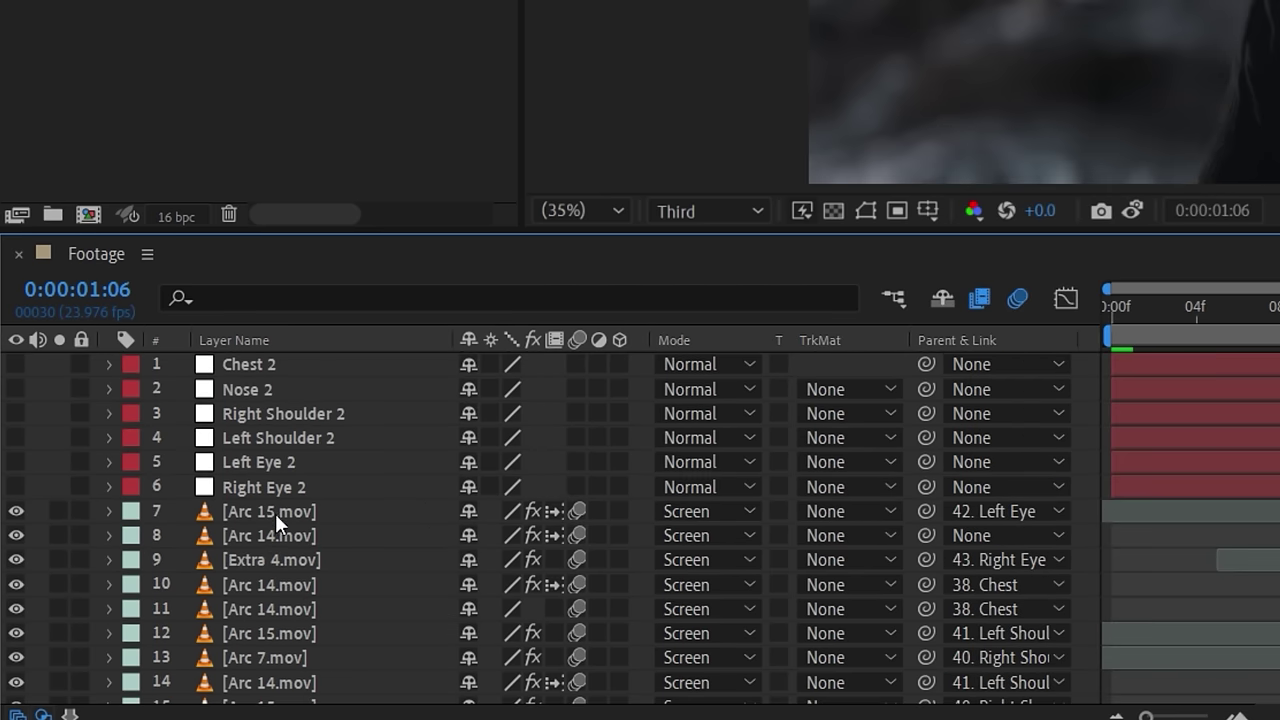
shift+click(275, 510)
right_click(275, 510)
click(349, 372)
text(Electricity)
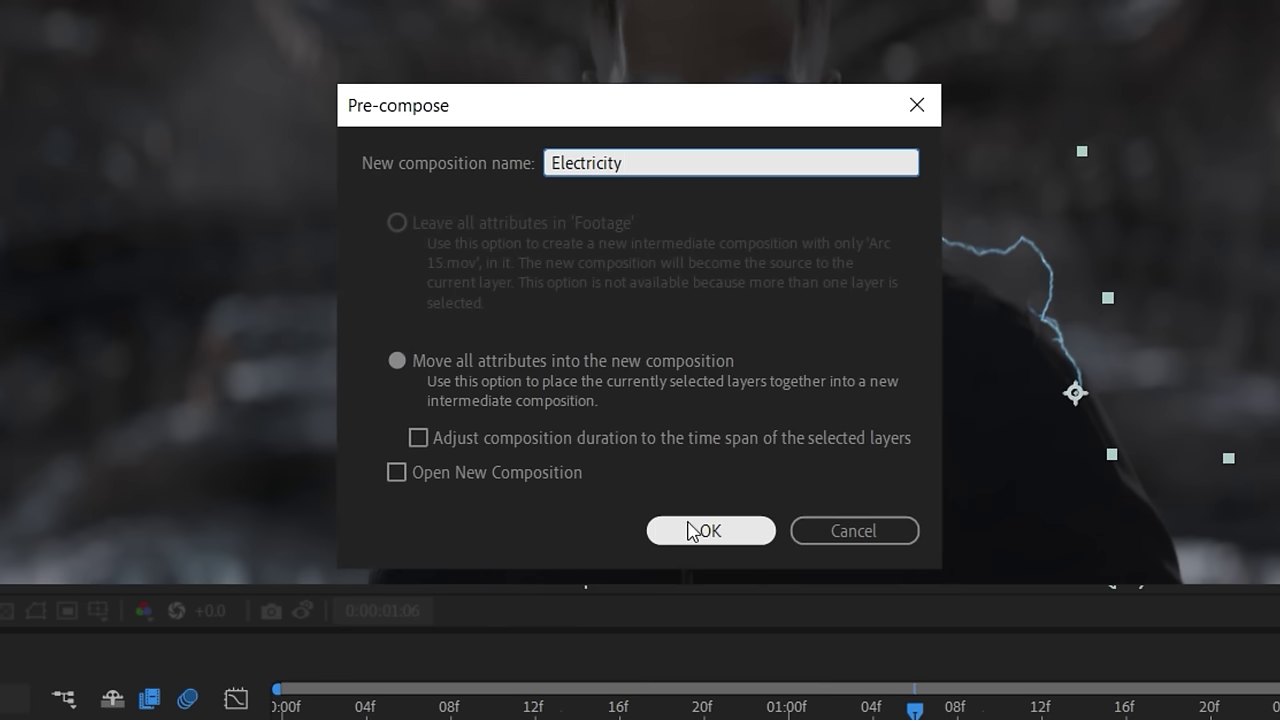
click(688, 530)
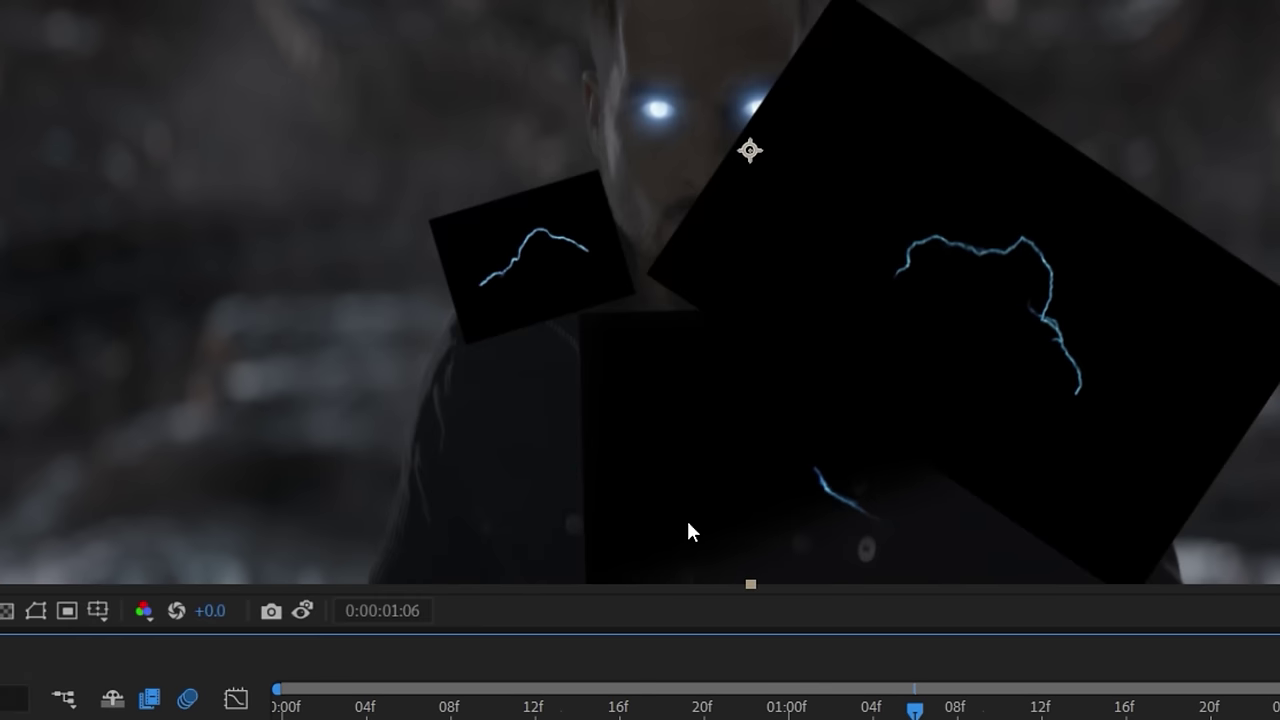
click(168, 713)
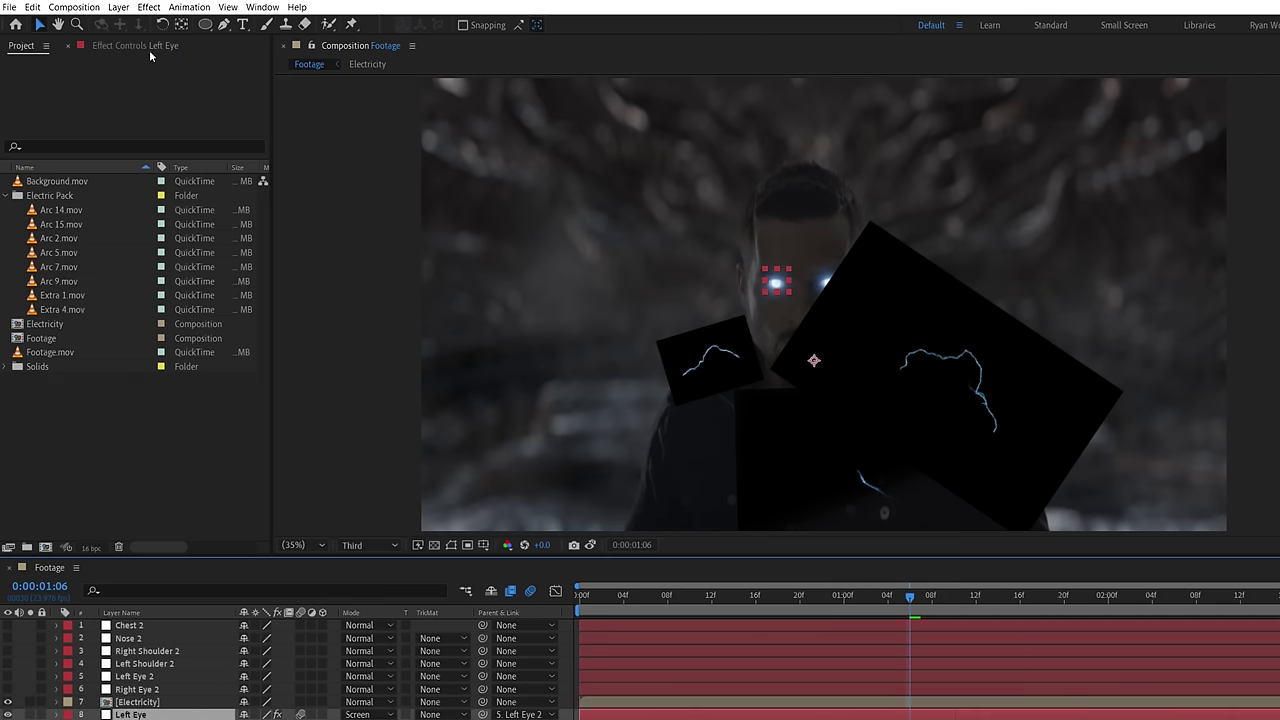
click(150, 52)
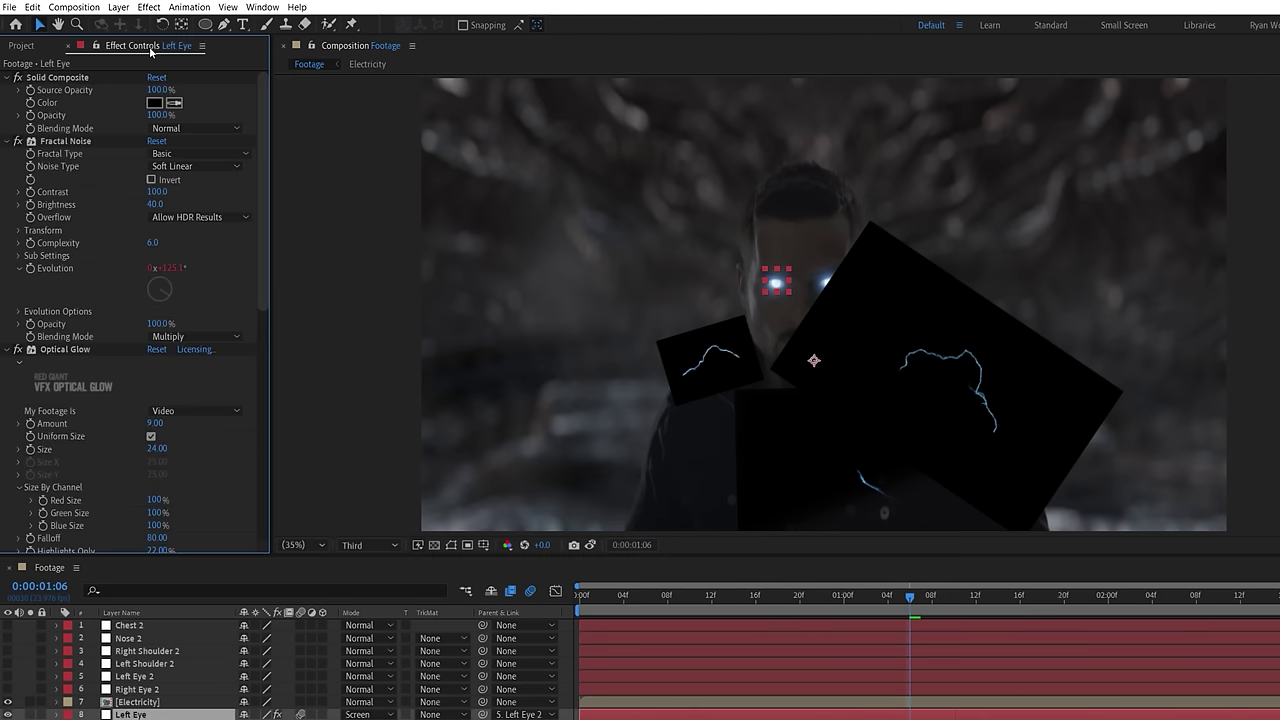
Set the Electricity precomp to Screen mode and collapse its Optical Glow and Curves effects.
click(140, 702)
click(365, 702)
click(372, 293)
scroll(113, 397, down, 5)
scroll(127, 370, up, 5)
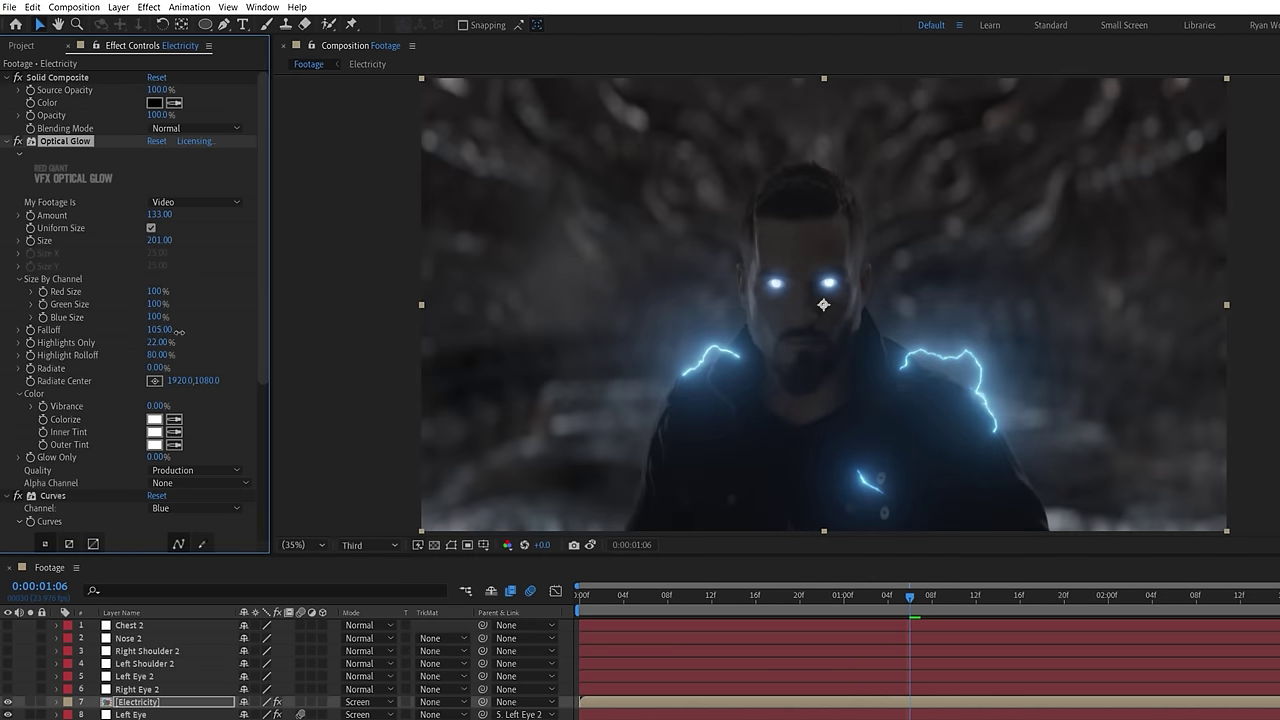
scroll(153, 240, down, 5)
click(18, 251)
click(18, 141)
Add a Tint effect to colour the Electricity lightning blue.
click(149, 7)
mouse_move(240, 476)
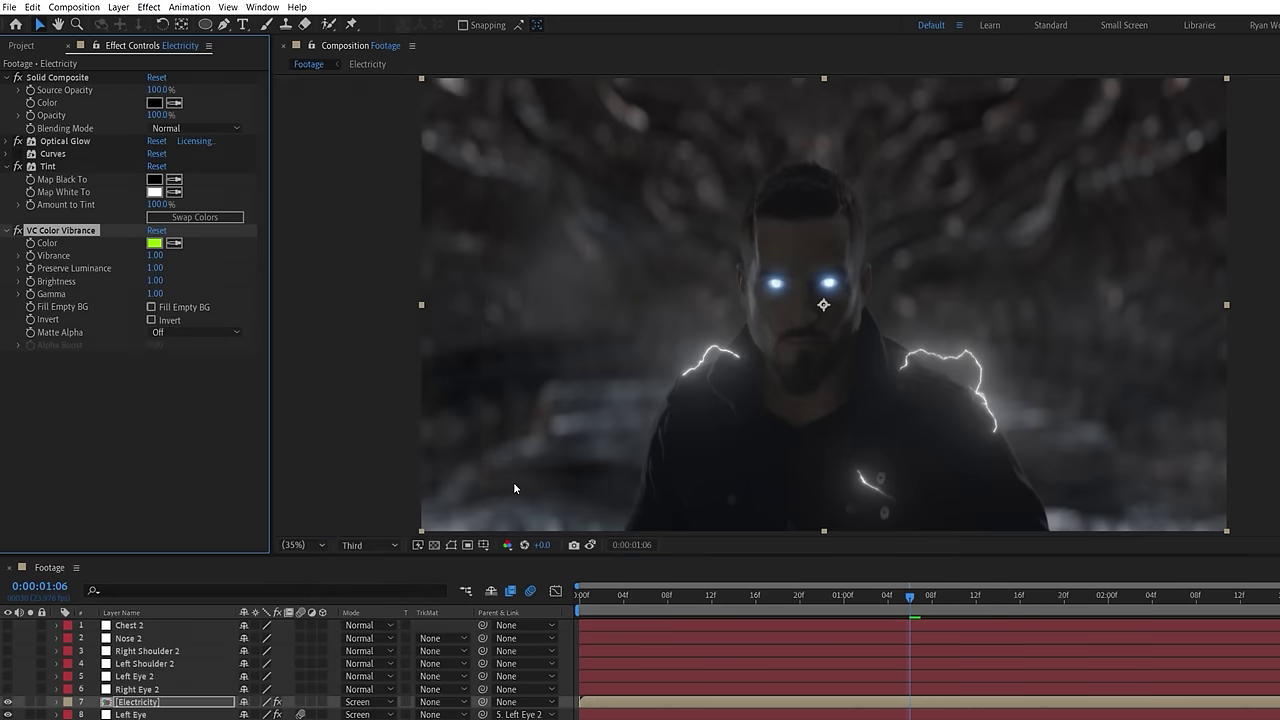
click(154, 243)
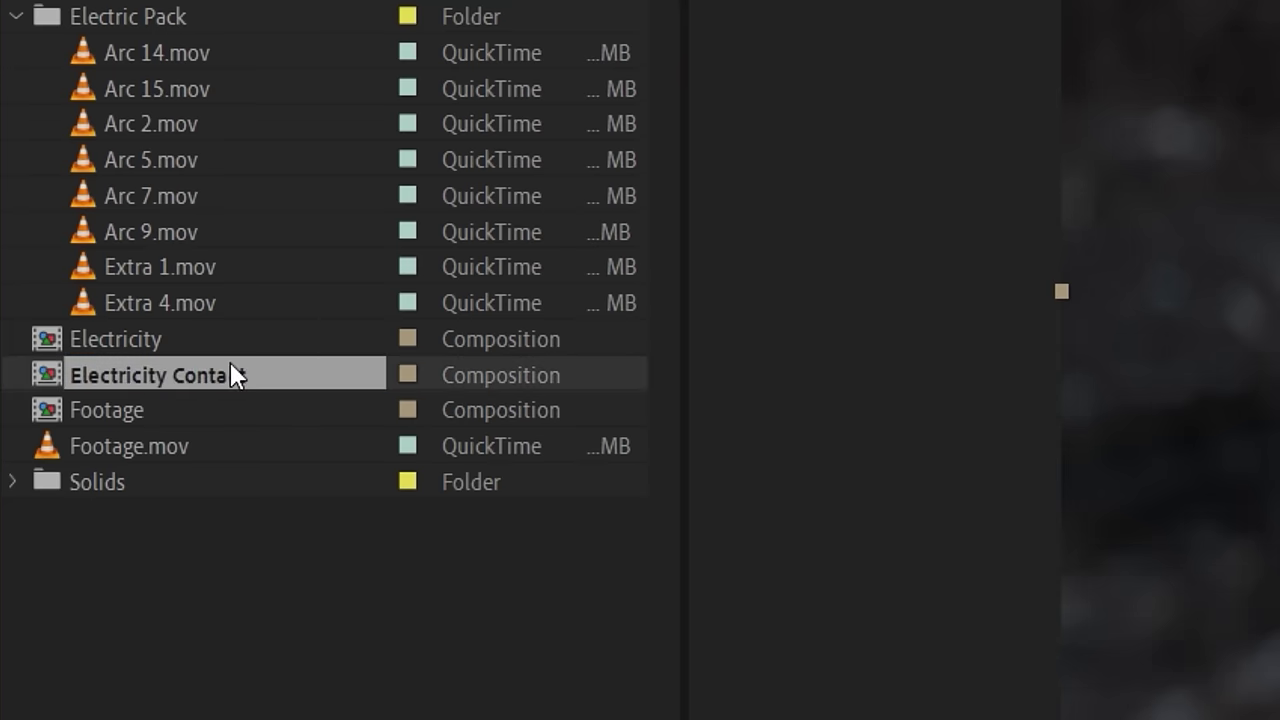
key(Return)
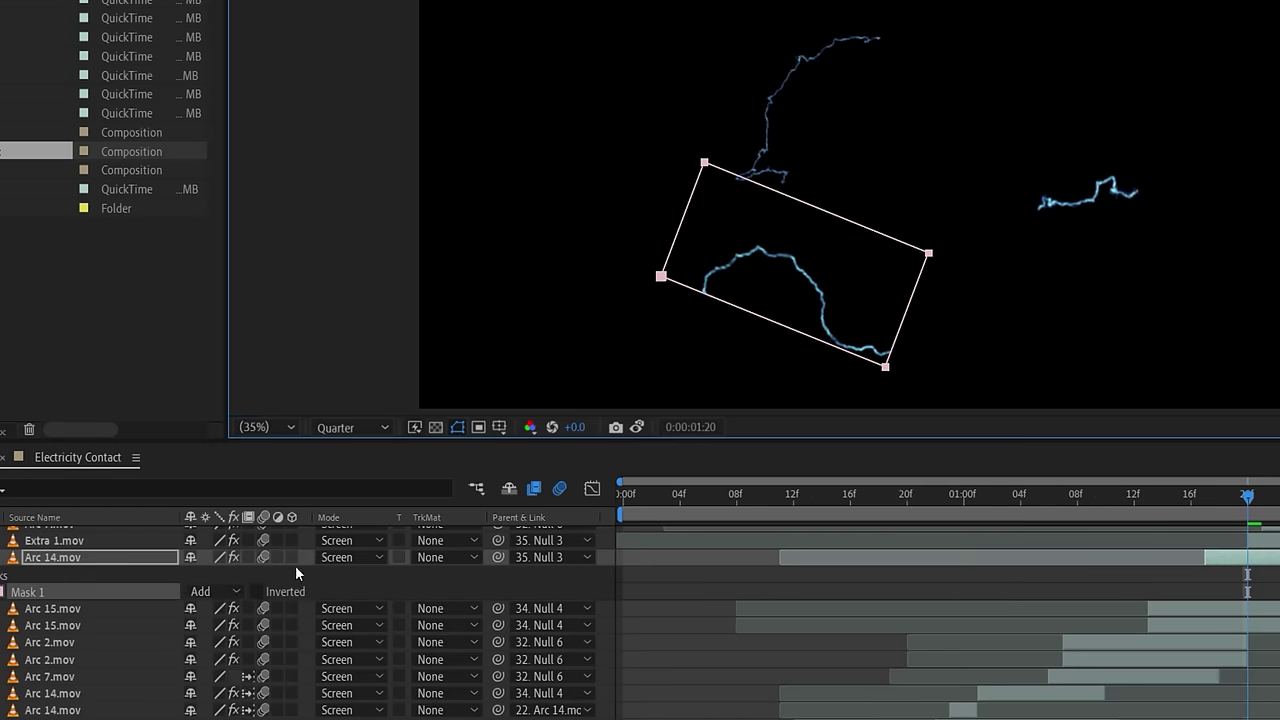
Duplicate the Electricity comp as Electricity Contact and set its arc mask to Subtract.
click(205, 589)
click(215, 606)
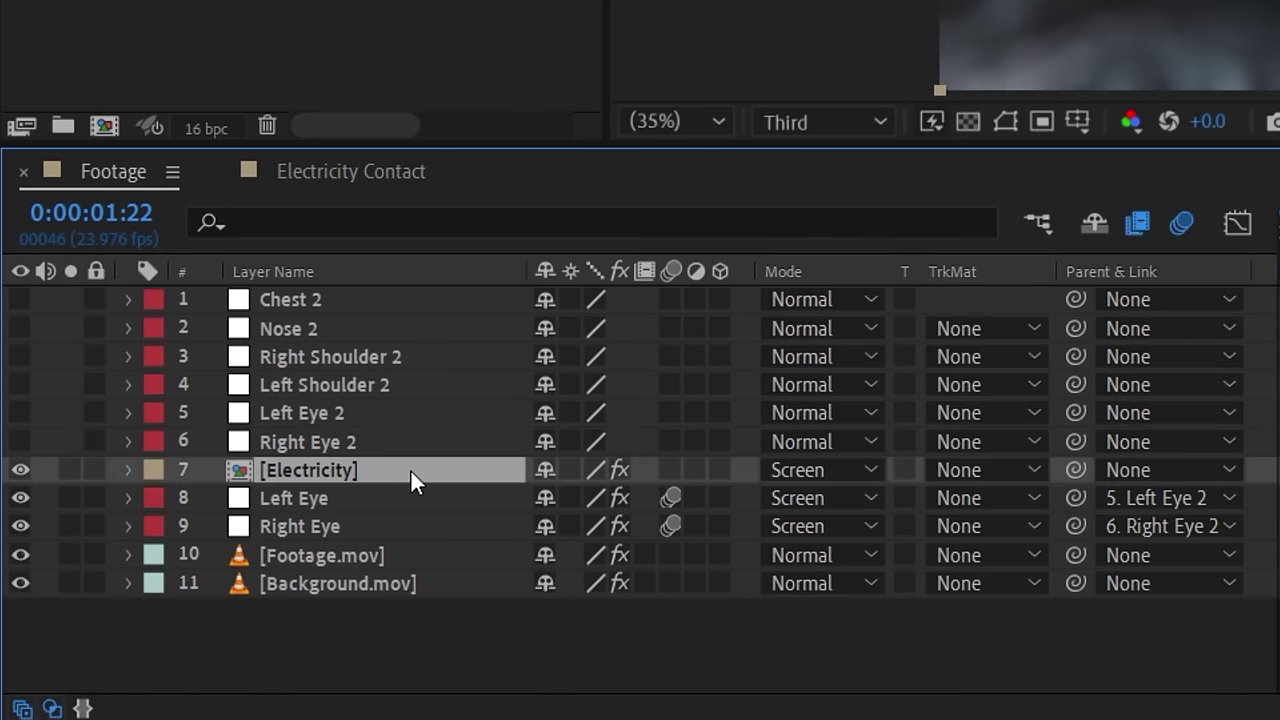
Duplicate the [Electricity] layer, replace it with Electricity Contact, and enlarge its Optical Glow size.
key(ctrl+d)
drag(174, 160, 385, 468)
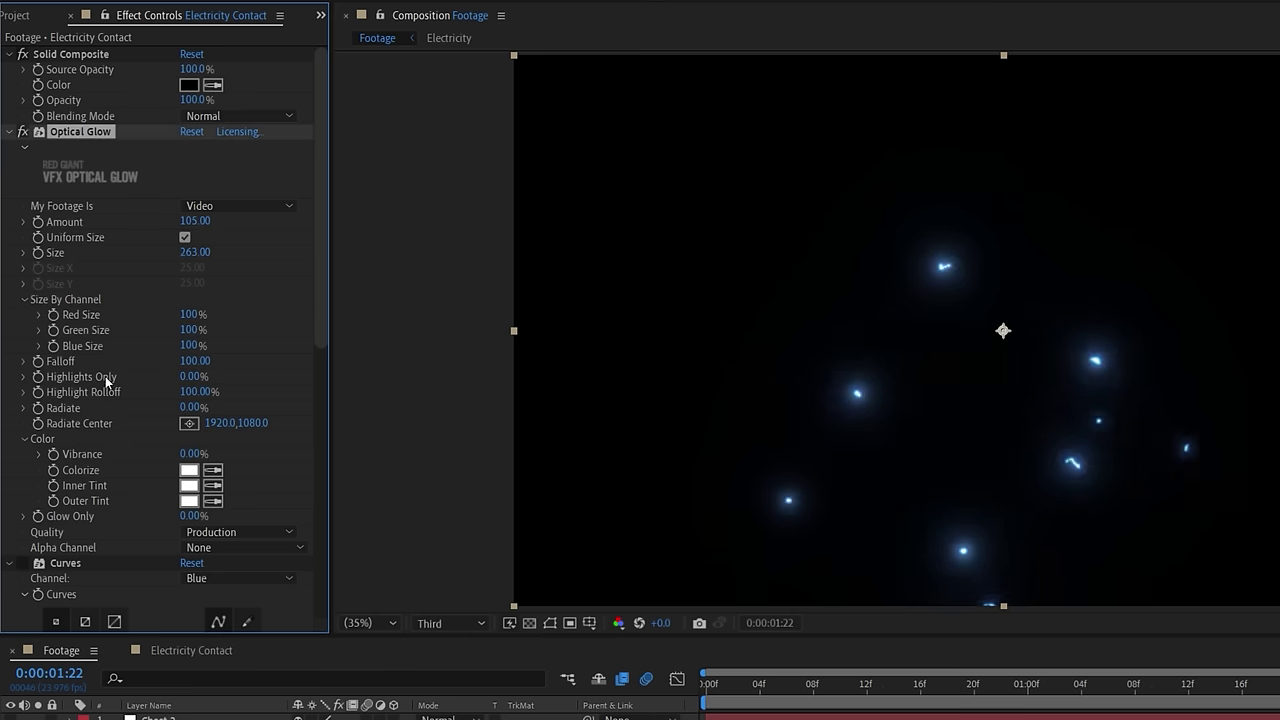
drag(195, 252, 555, 214)
drag(320, 200, 325, 598)
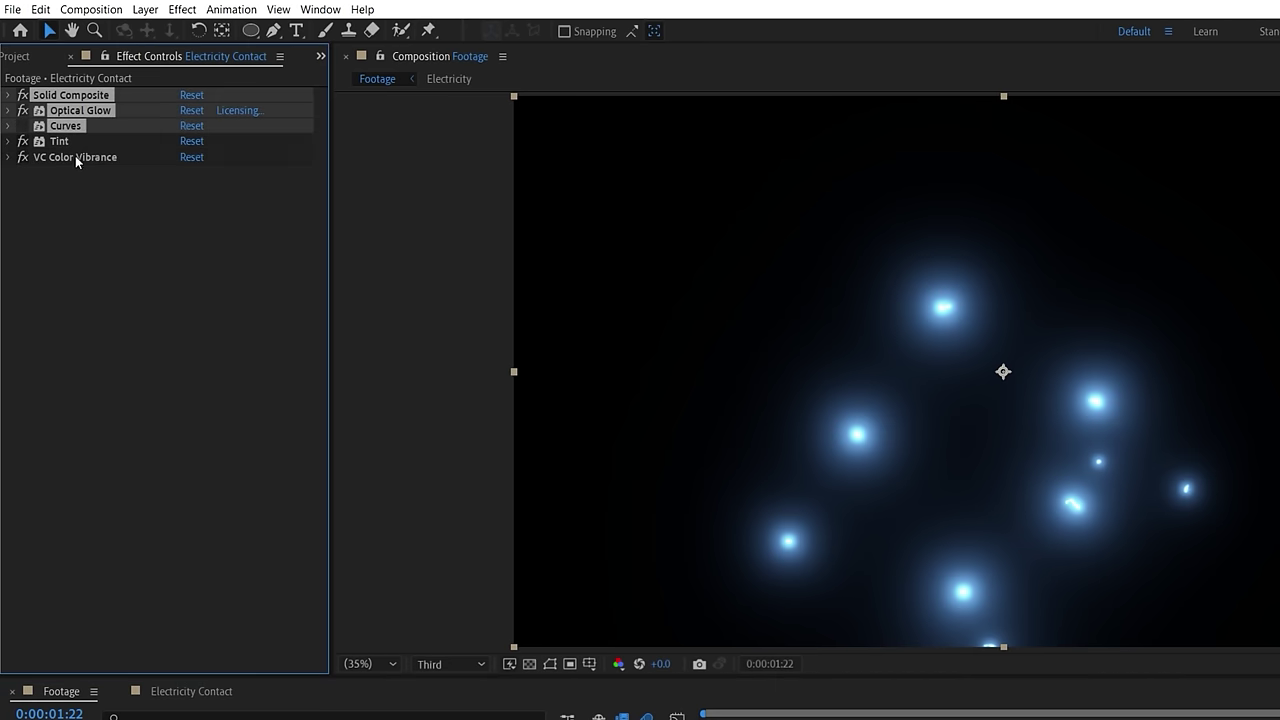
Replace the old effects with a horizontal Glow whose Color A is blue.
key(Delete)
click(182, 9)
mouse_move(465, 431)
click(643, 709)
click(245, 380)
click(230, 414)
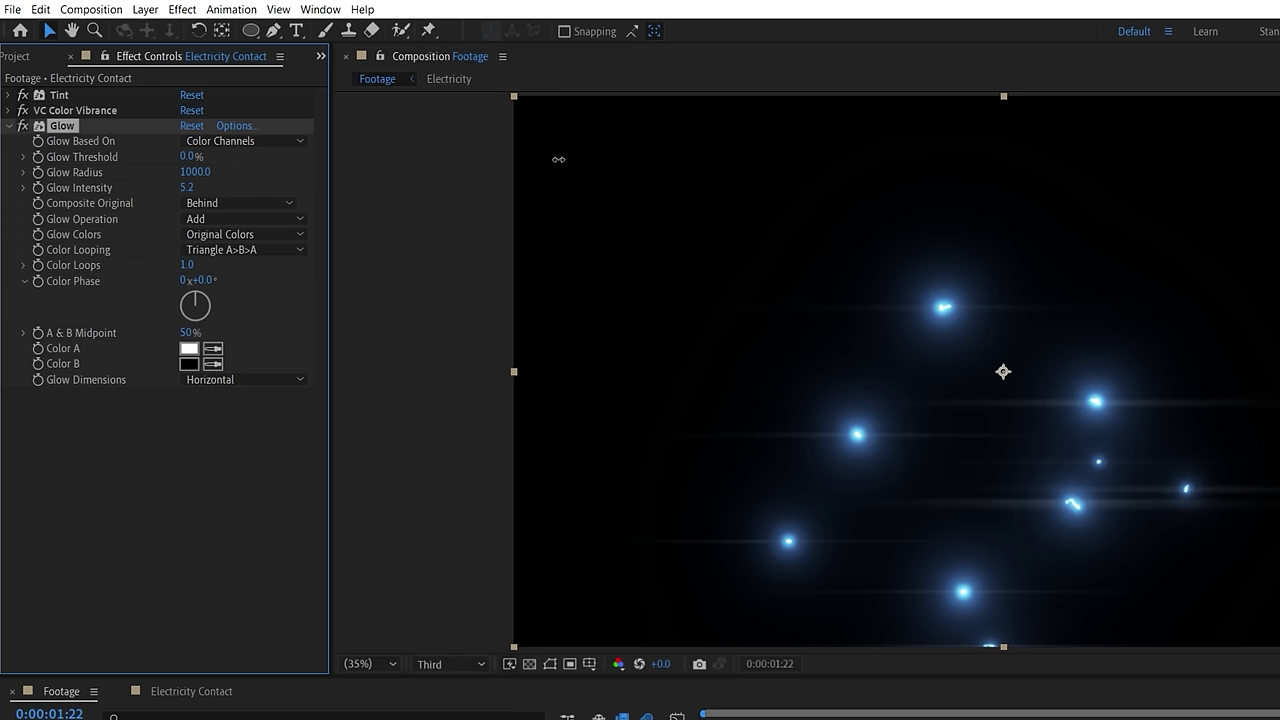
click(188, 348)
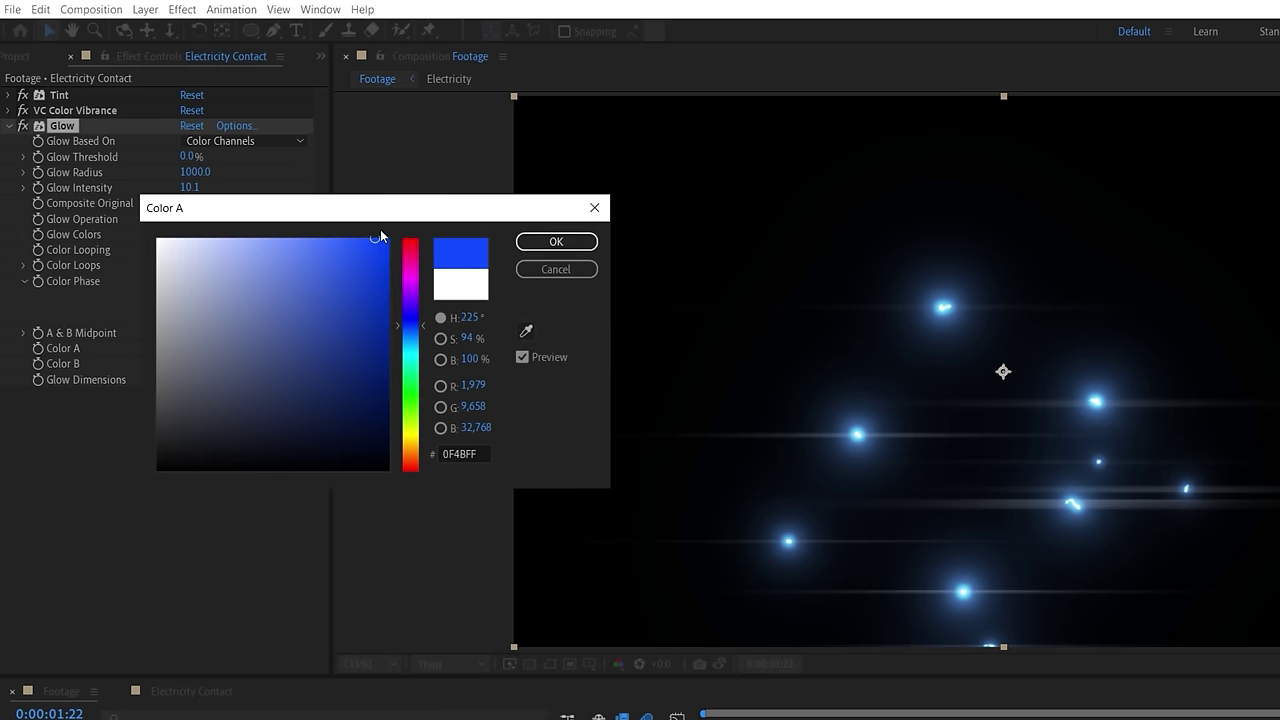
click(556, 241)
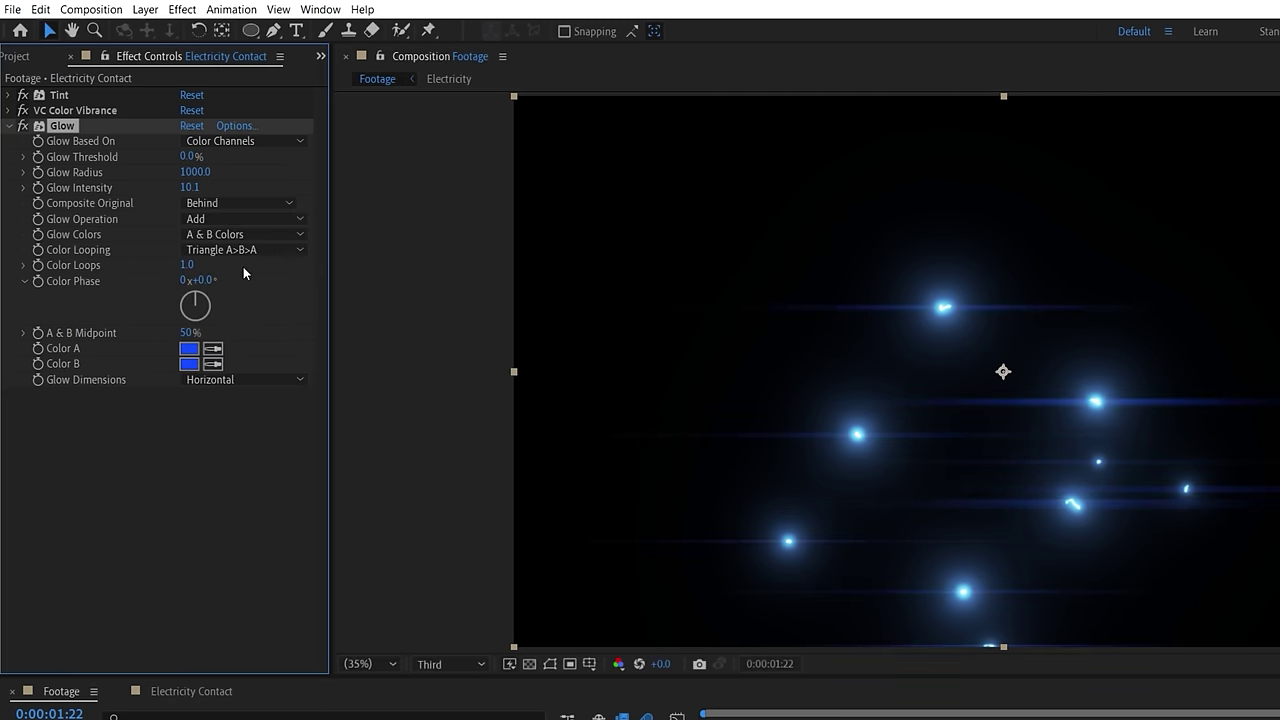
Add Fast Box Blur at about radius 20, with VC Color Vibrance below it using Fill Empty BG.
click(182, 9)
mouse_move(223, 510)
click(484, 686)
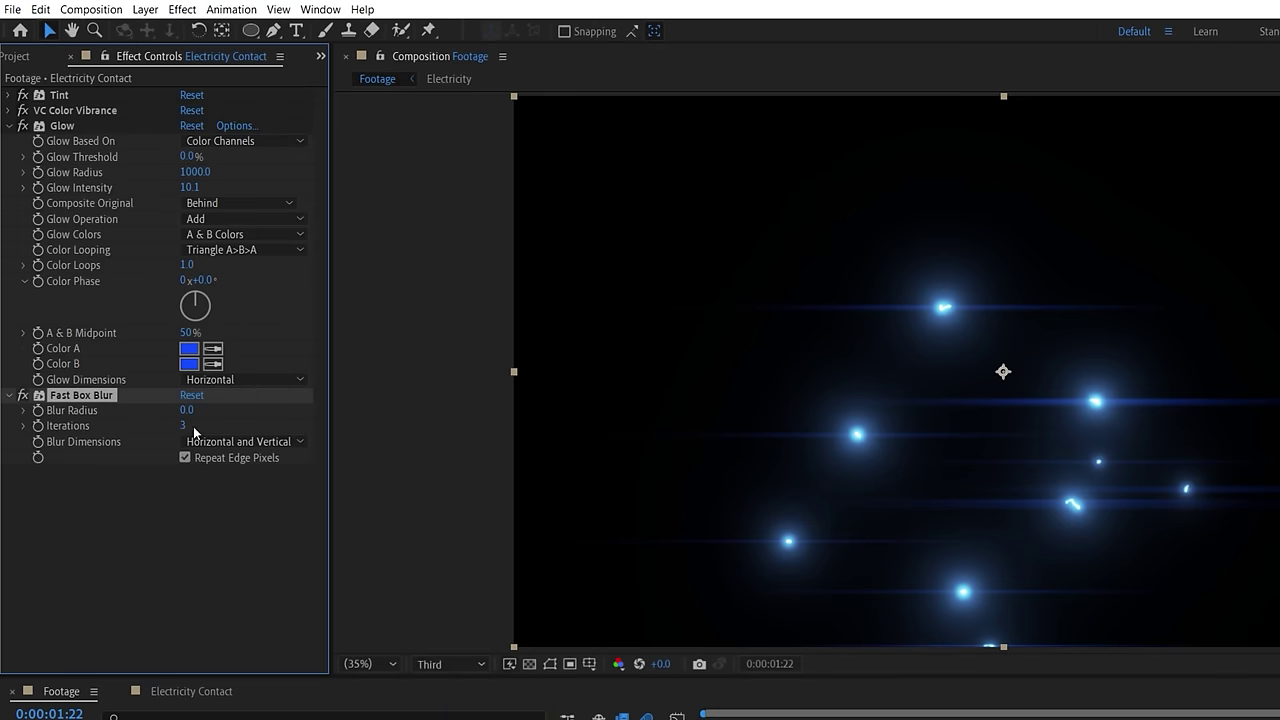
drag(55, 113, 69, 478)
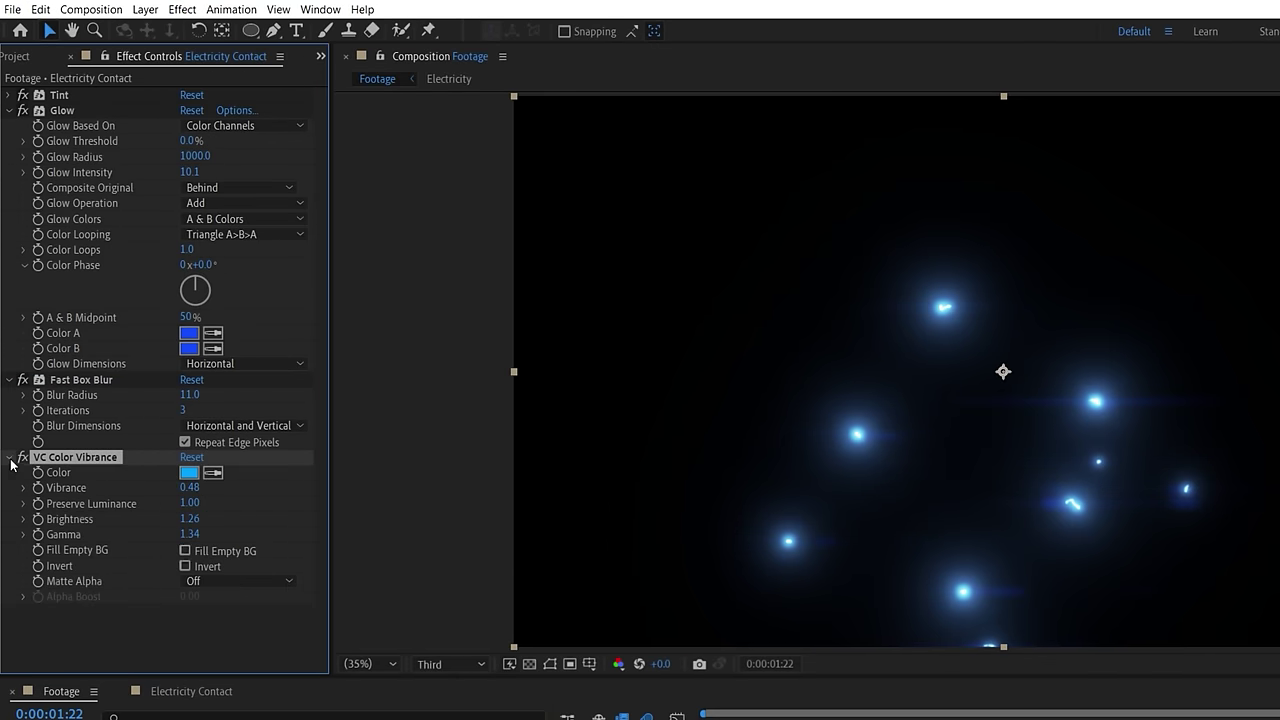
click(184, 565)
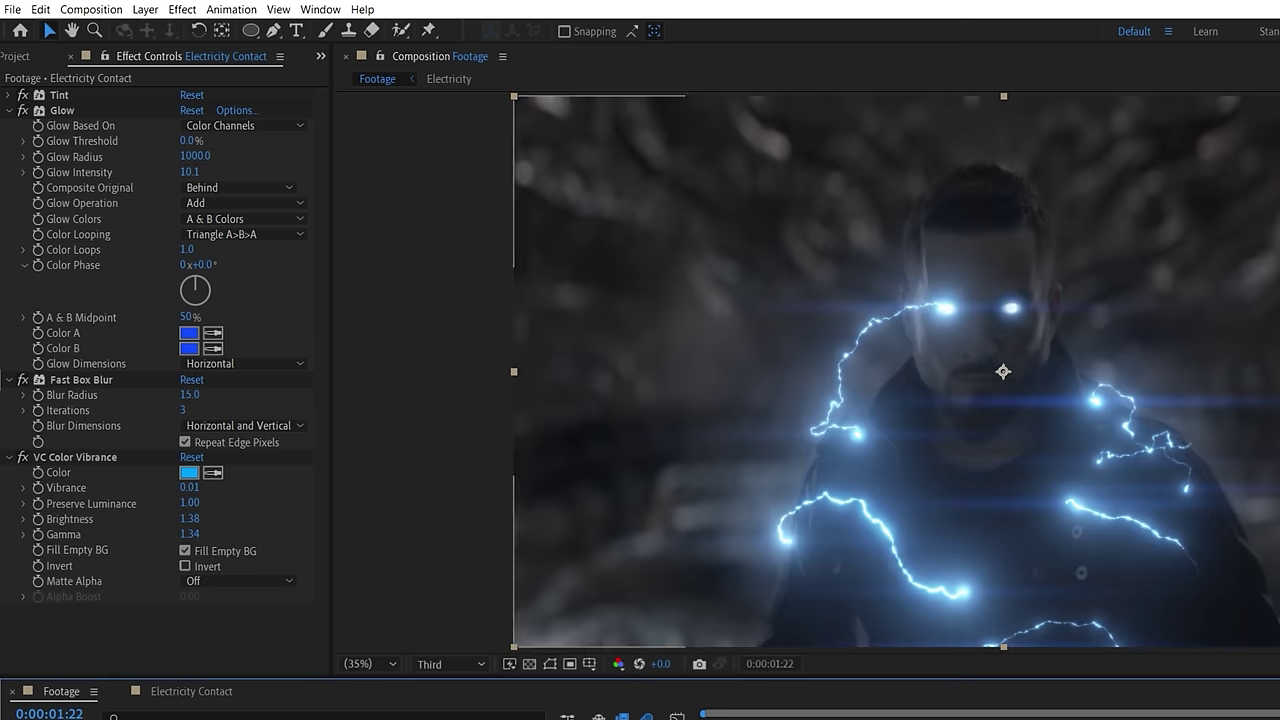
drag(187, 395, 197, 396)
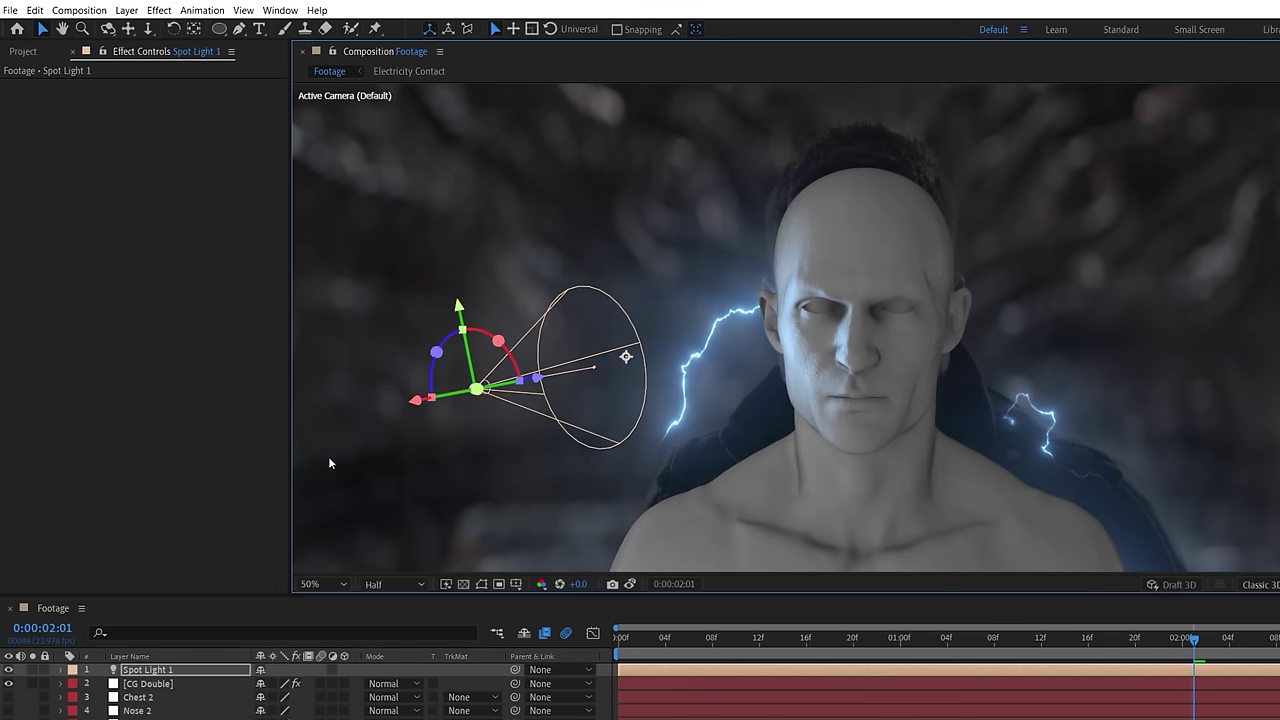
Set the CG Double's Physical Environment tint to black and blend it in Screen mode.
click(175, 684)
click(32, 274)
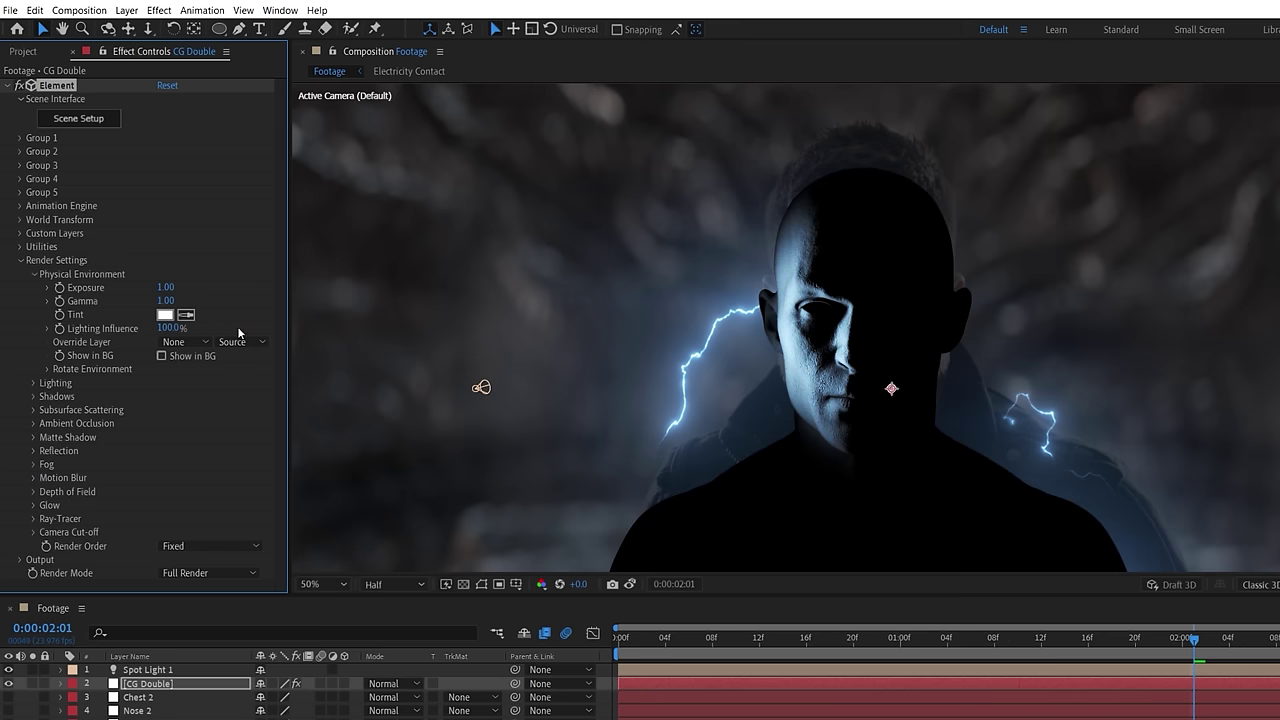
click(165, 314)
click(487, 214)
click(385, 684)
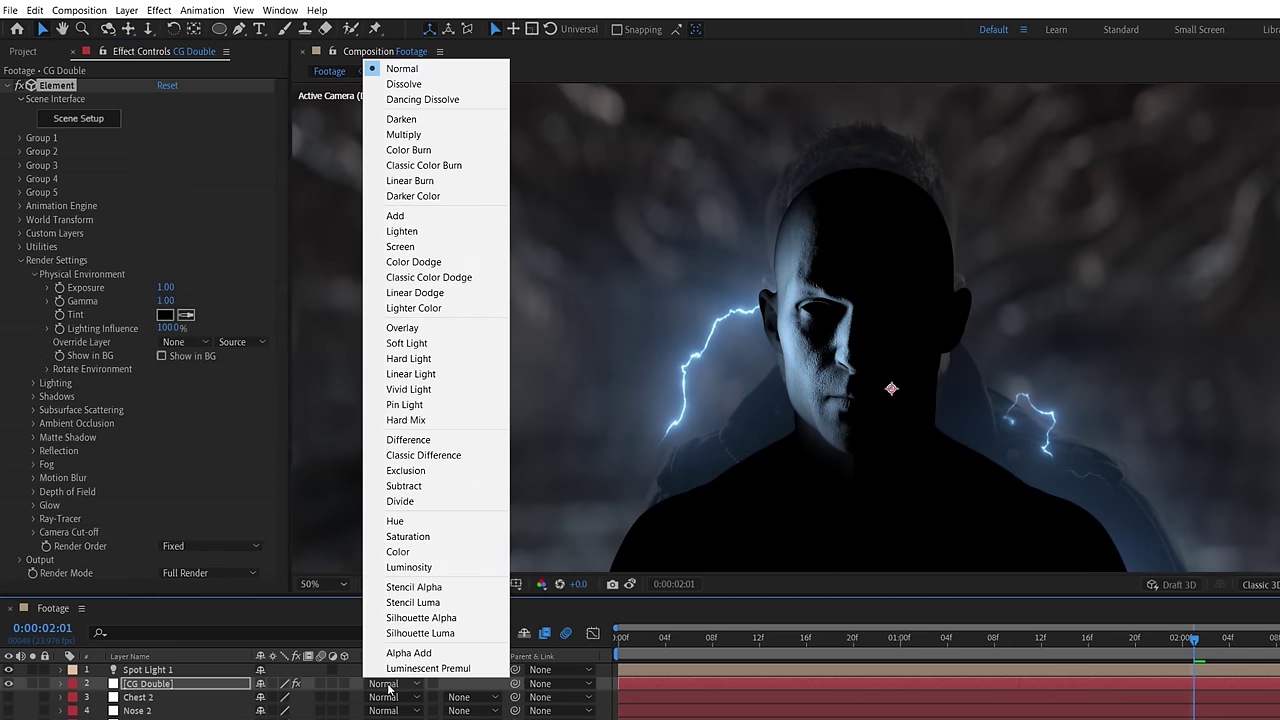
click(399, 246)
Shift Spot Light 1 right, tilt its cone, and apply Liquify to the CG double.
drag(481, 386, 604, 365)
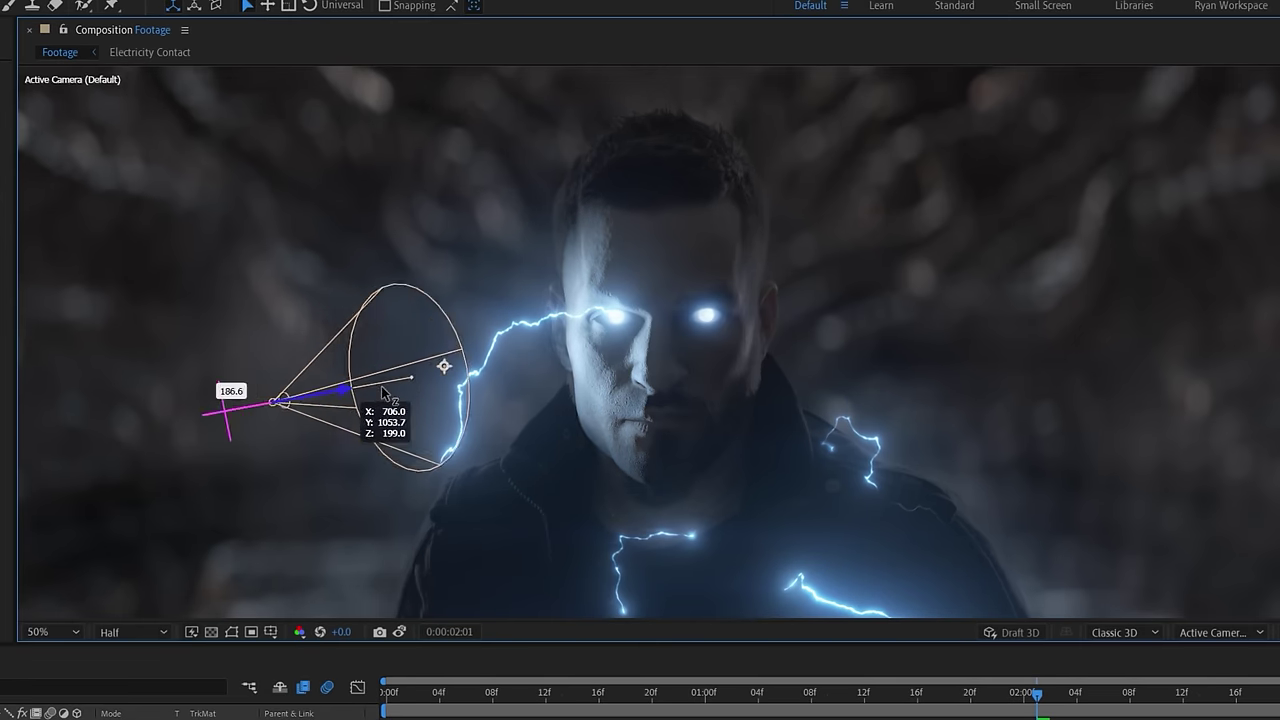
drag(397, 330, 398, 383)
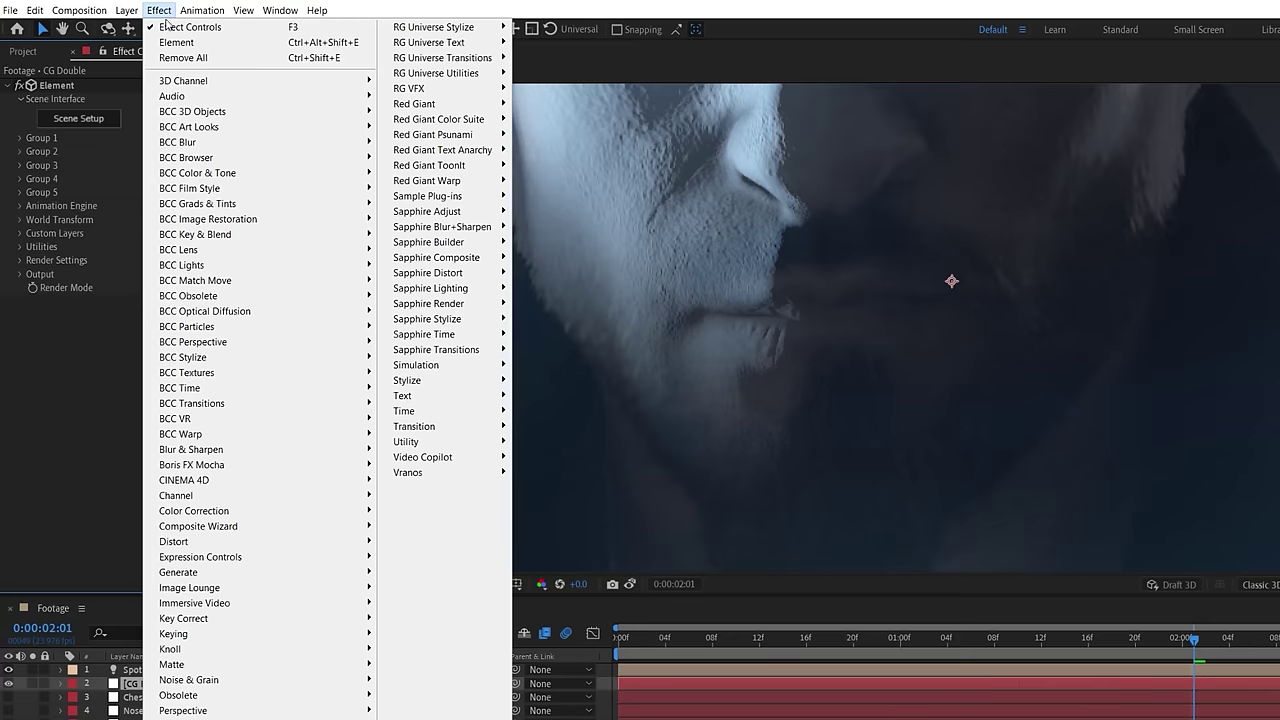
mouse_move(173, 541)
click(440, 605)
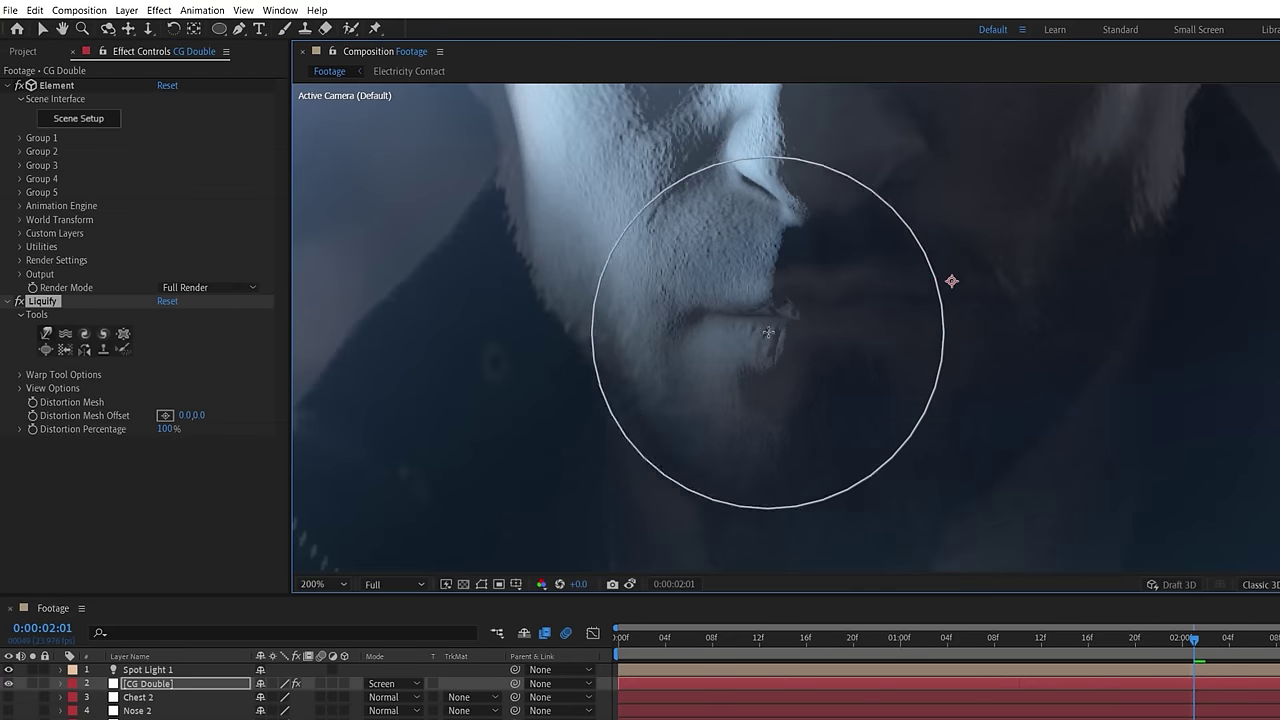
Rotate and reposition Spot Light 1 so it sweeps beside the face down toward the chest.
scroll(870, 324, down, 1)
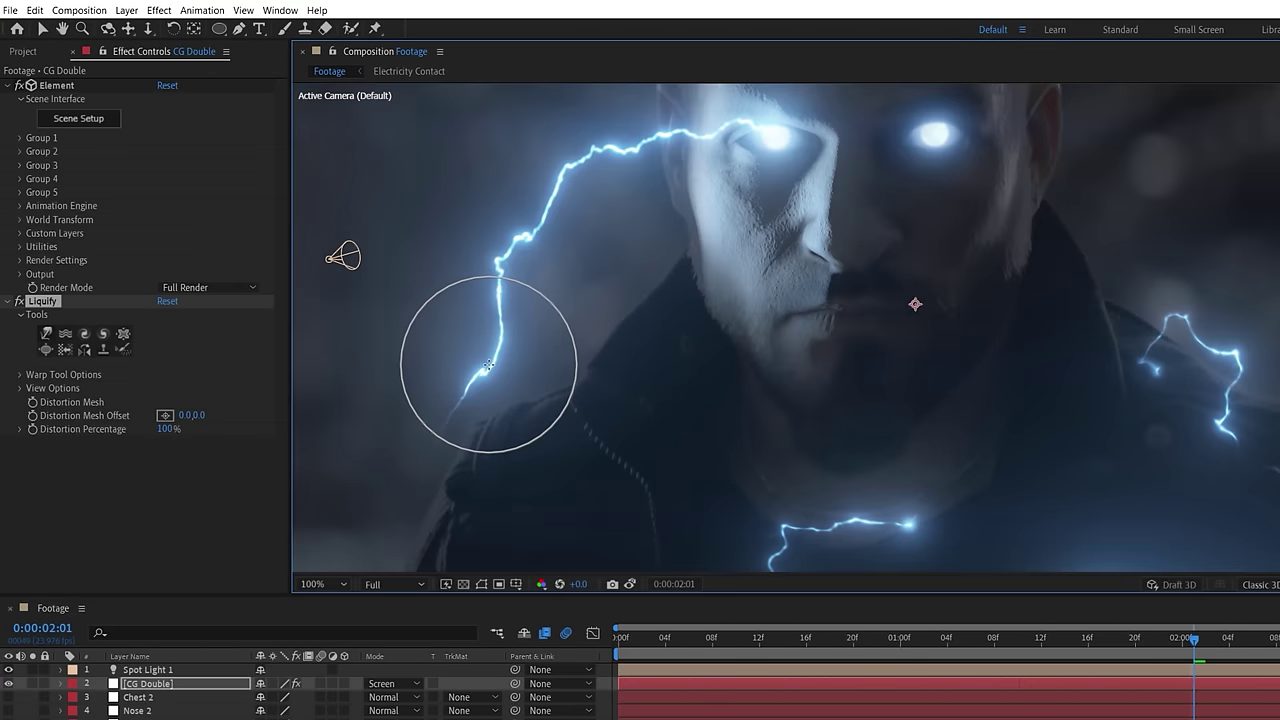
scroll(880, 326, down, 1)
click(606, 289)
drag(640, 296, 629, 352)
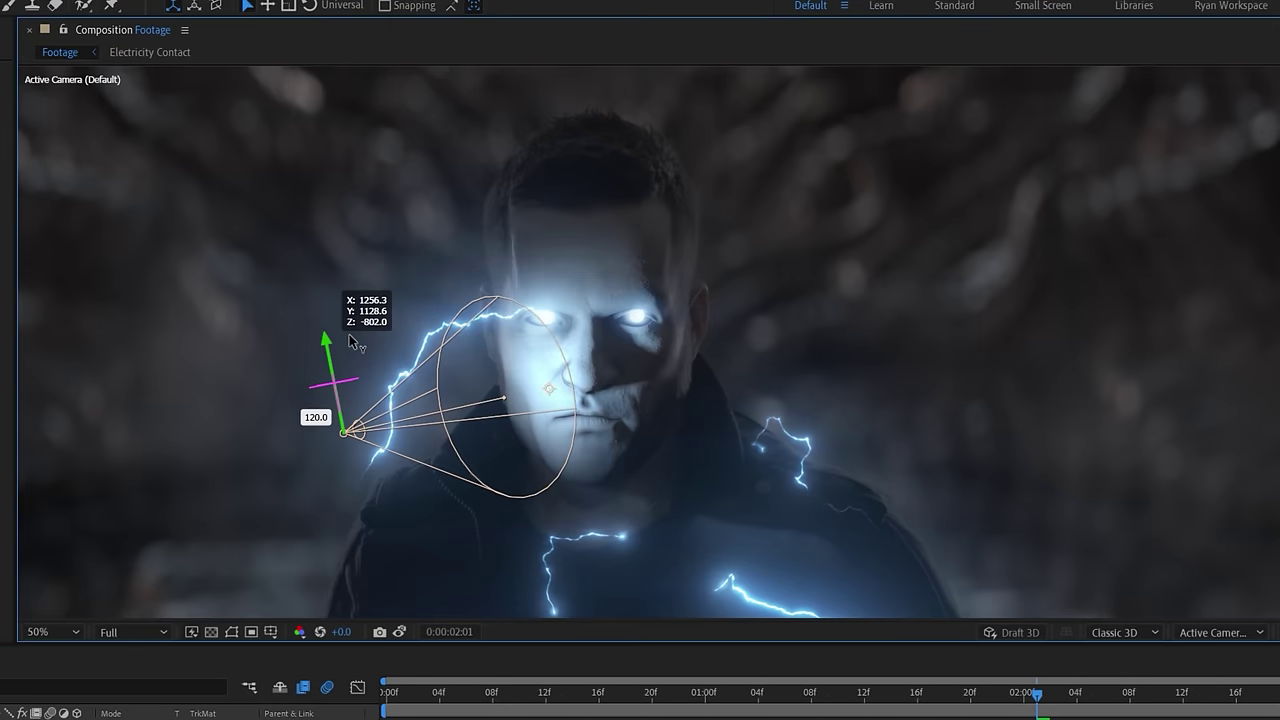
drag(356, 345, 382, 377)
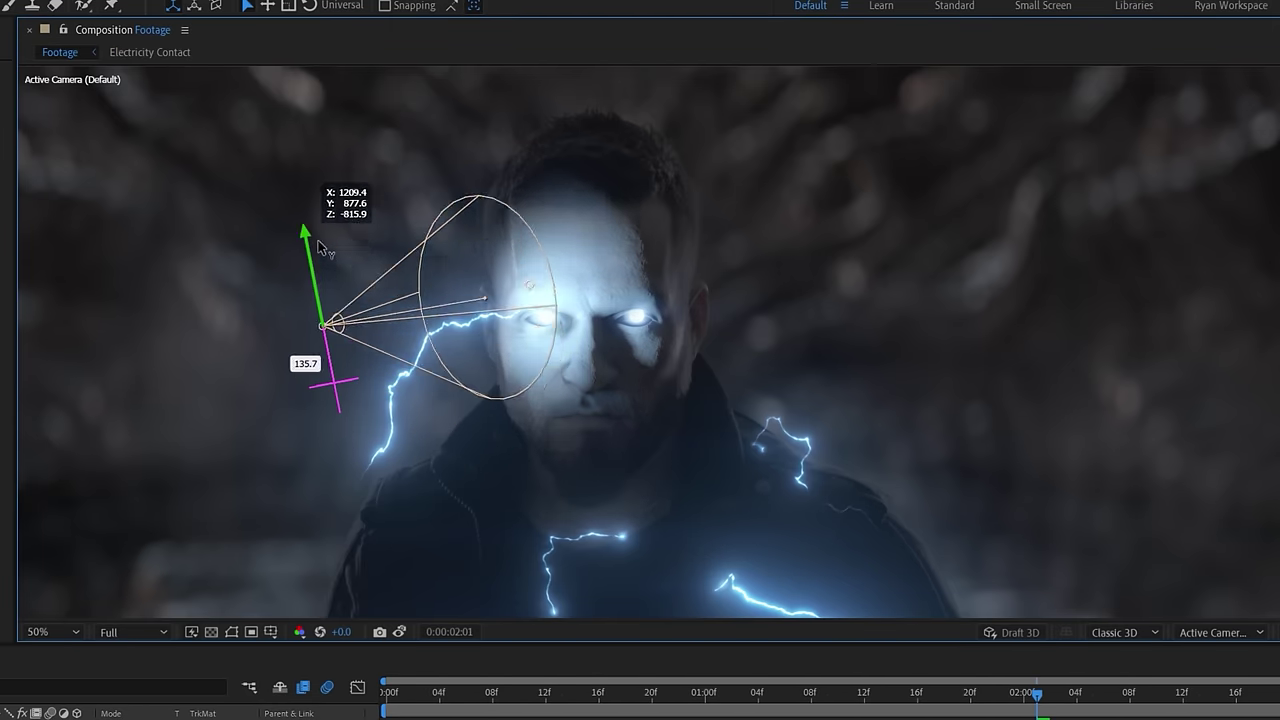
drag(318, 238, 316, 198)
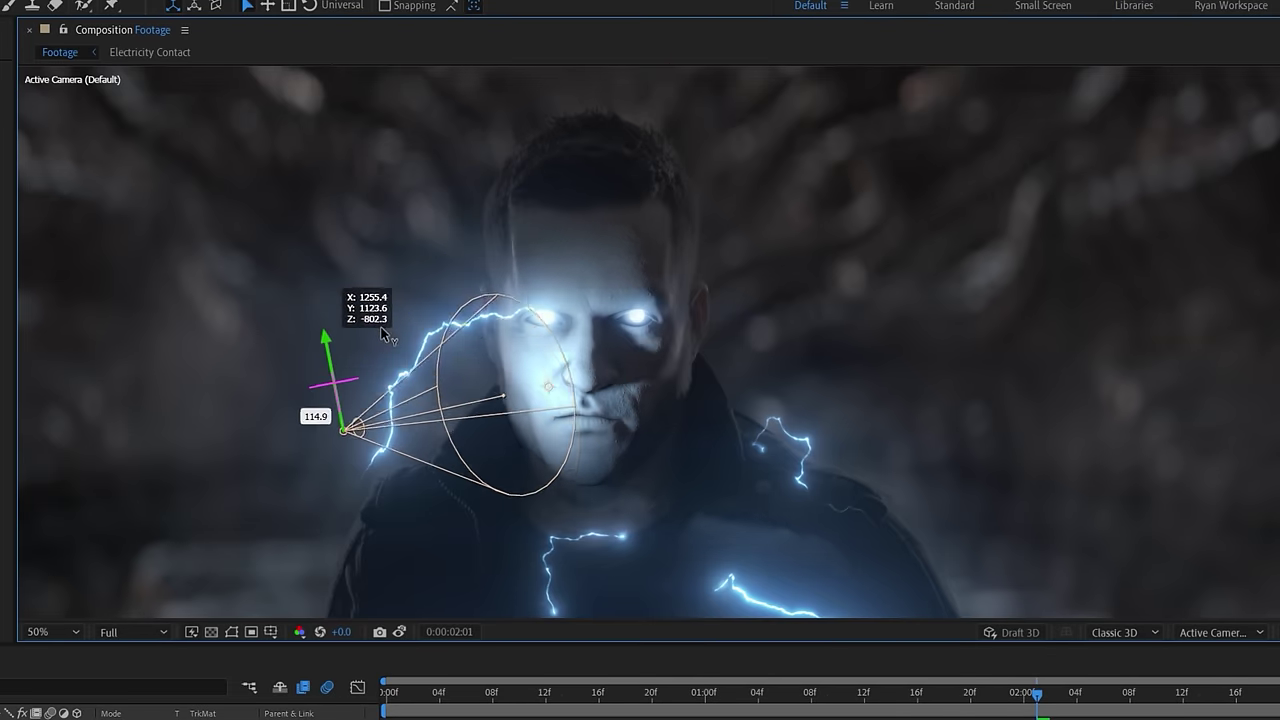
drag(385, 340, 431, 447)
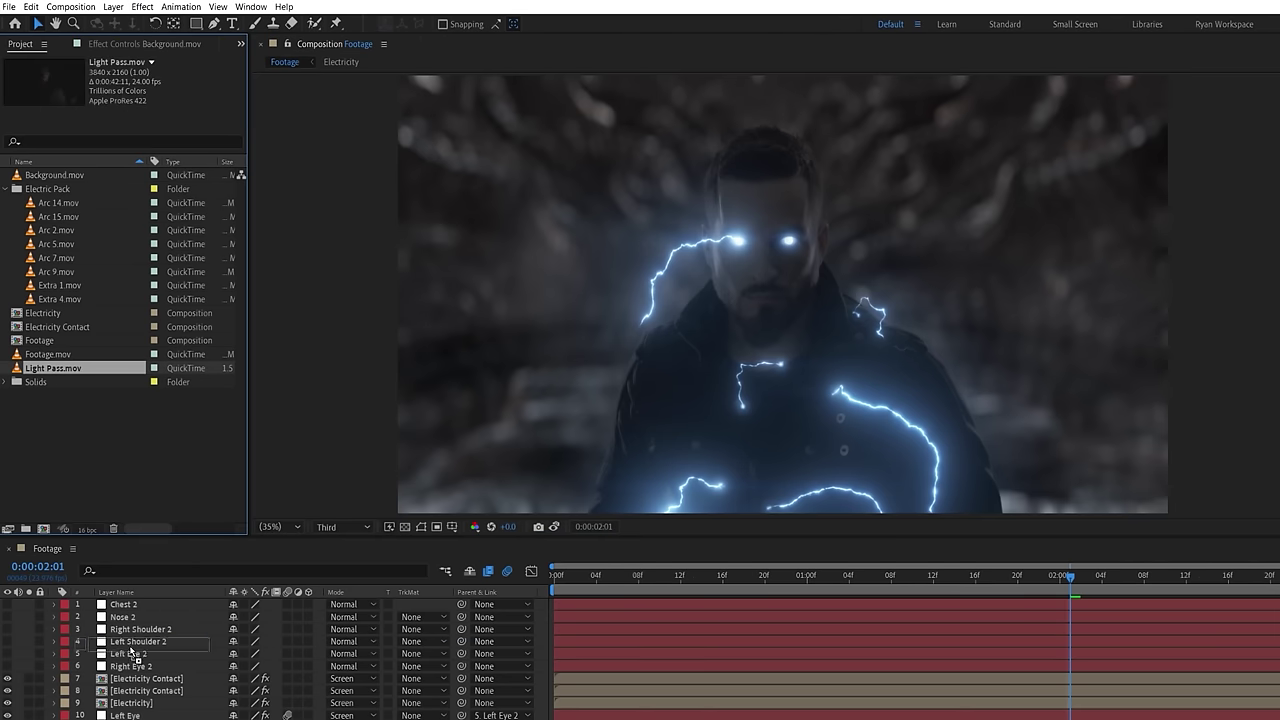
Add Light Pass.mov to the Footage comp with a Tint at 45%.
drag(137, 712, 137, 714)
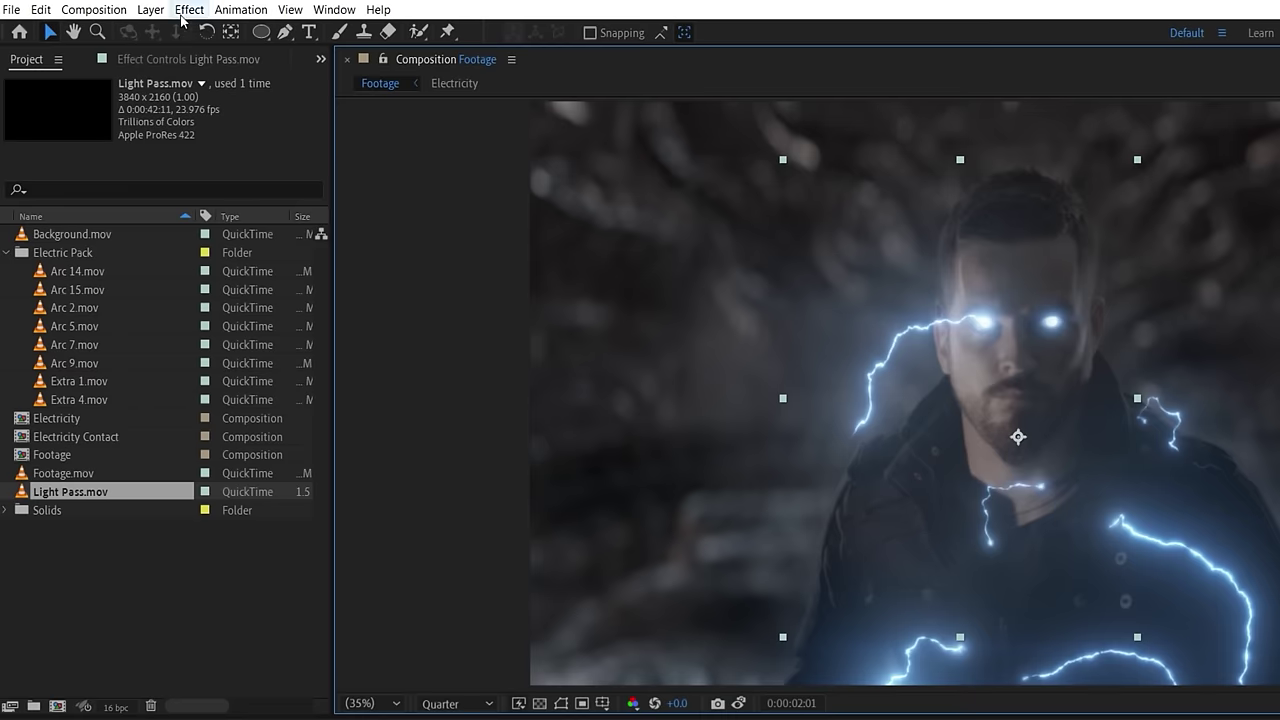
click(189, 9)
click(212, 46)
click(192, 149)
Apply Curves, duplicate it with the Red channel pulled down, and add Liquify.
click(189, 9)
mouse_move(229, 594)
click(505, 560)
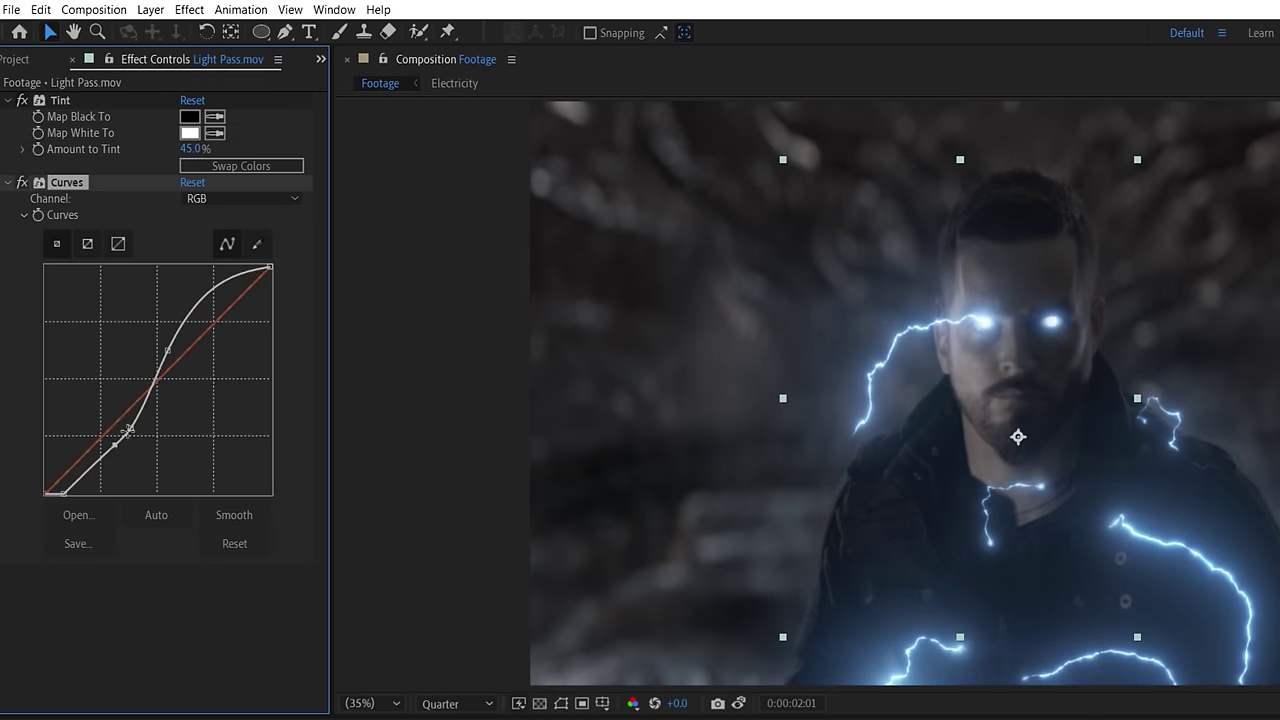
key(ctrl+d)
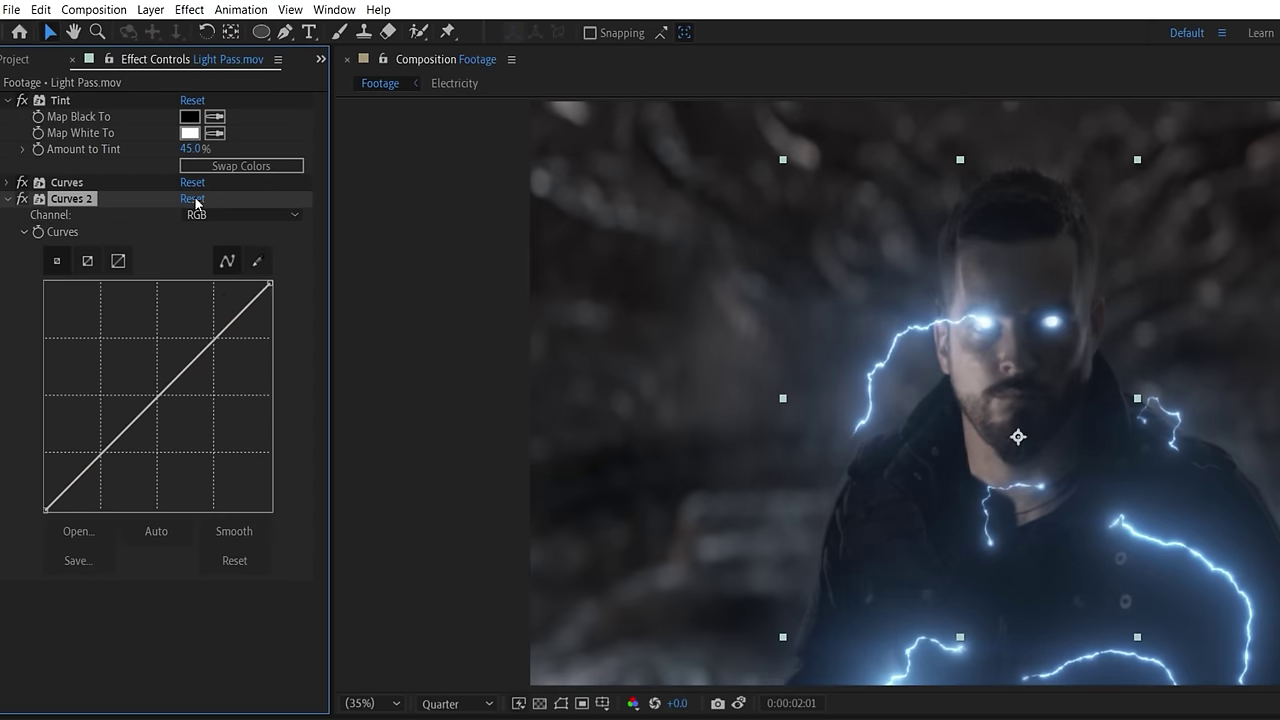
click(217, 254)
drag(165, 394, 171, 420)
click(189, 9)
click(500, 600)
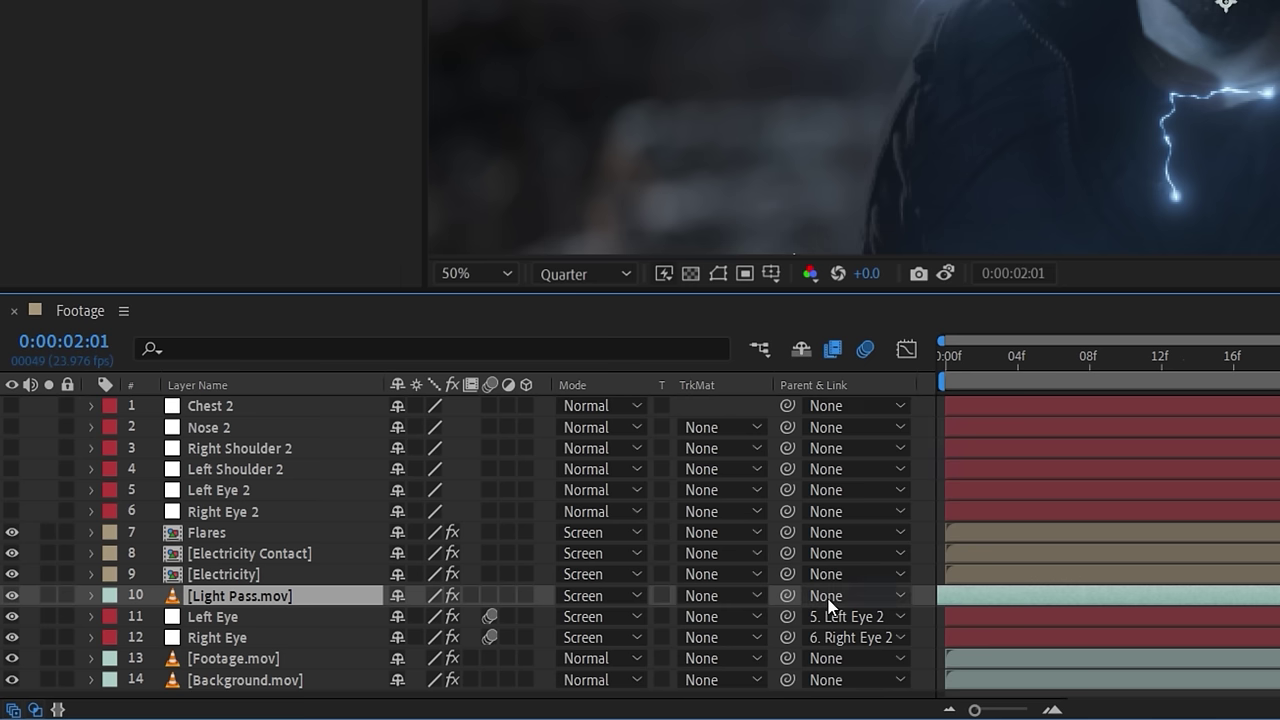
Parent Light Pass.mov to Nose 2 and trim its start a few frames earlier.
click(830, 596)
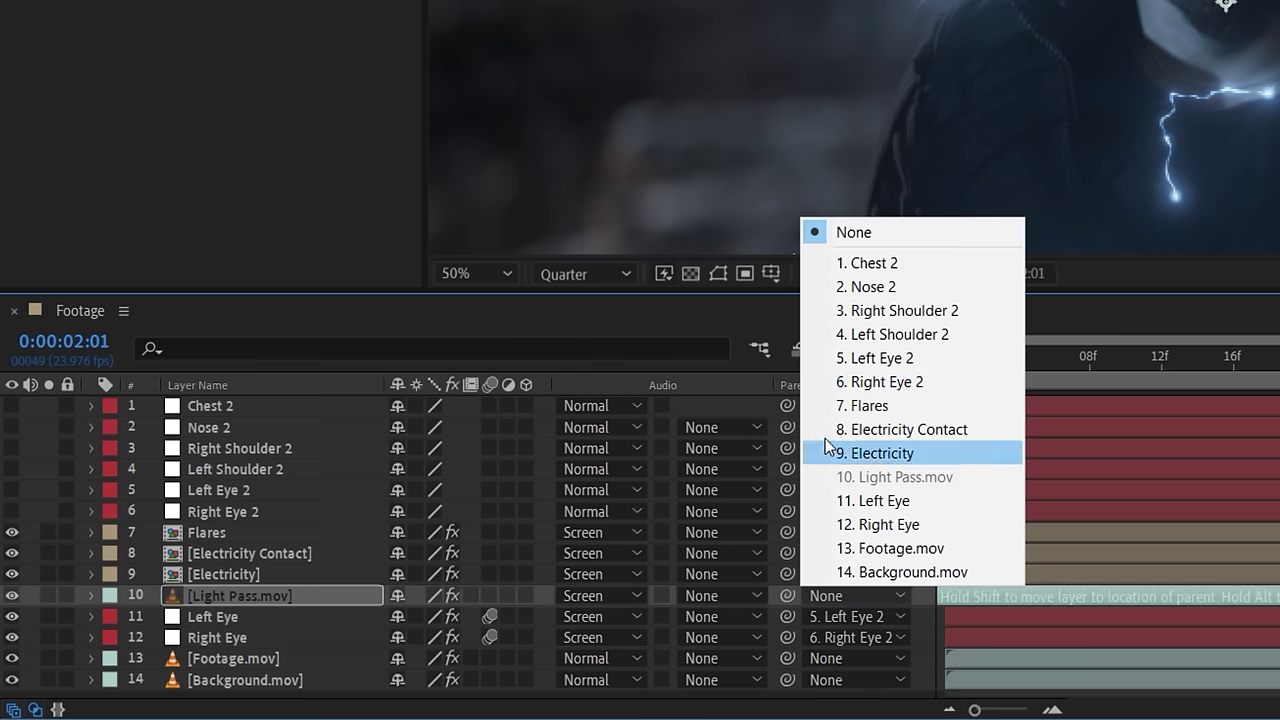
click(832, 287)
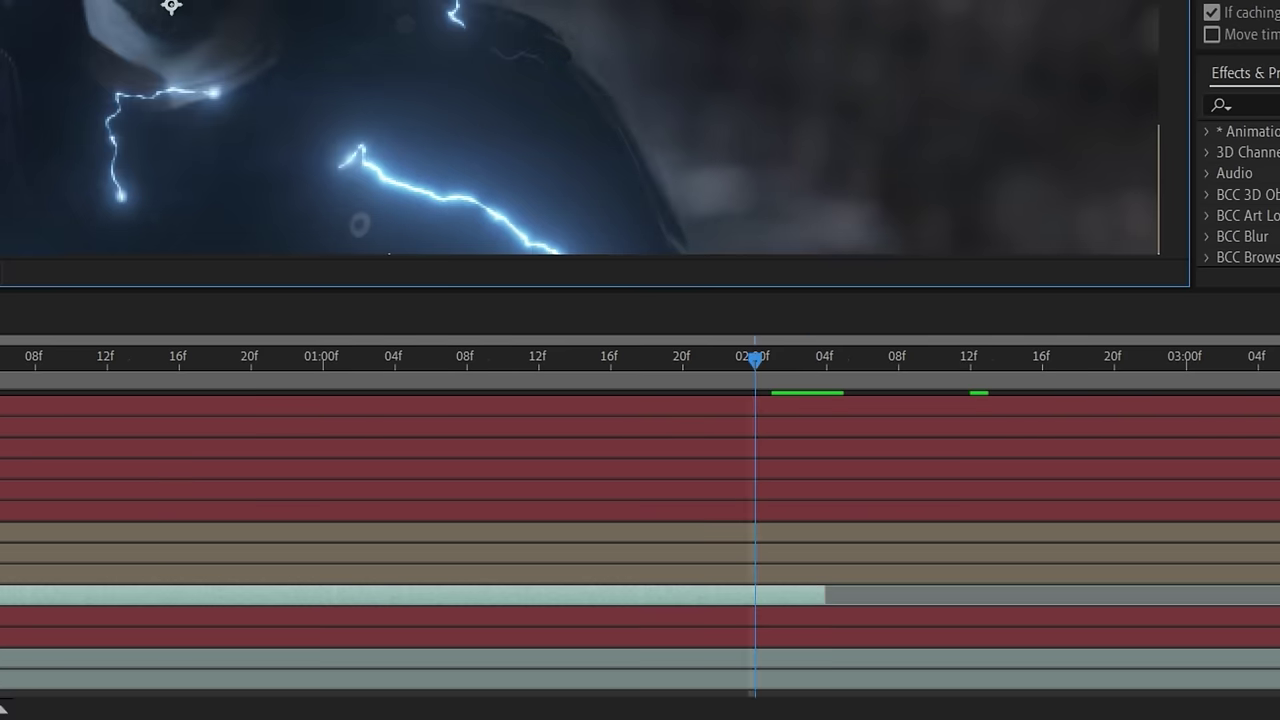
key(Page_Up)
key(Page_Up)
key(Page_Up)
key(Page_Up)
key(alt+bracketleft)
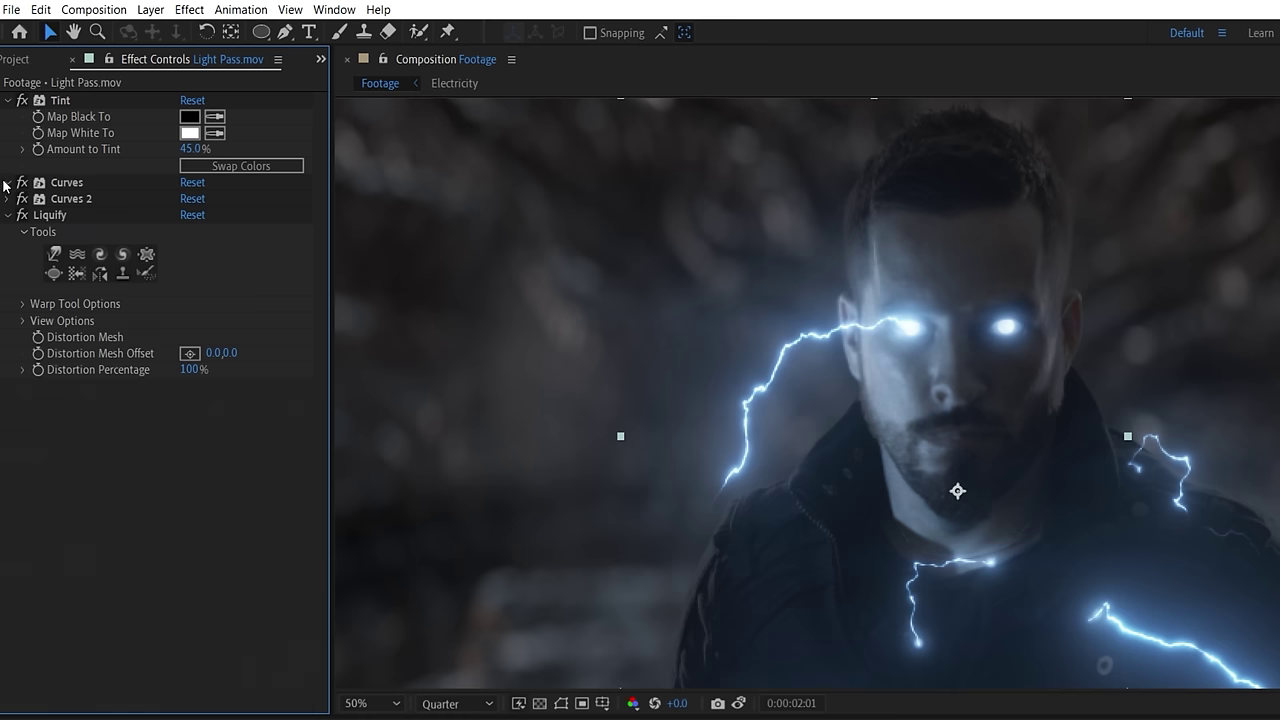
Deepen the Light Pass curve into a contrasty S-shape and play back to review.
click(7, 183)
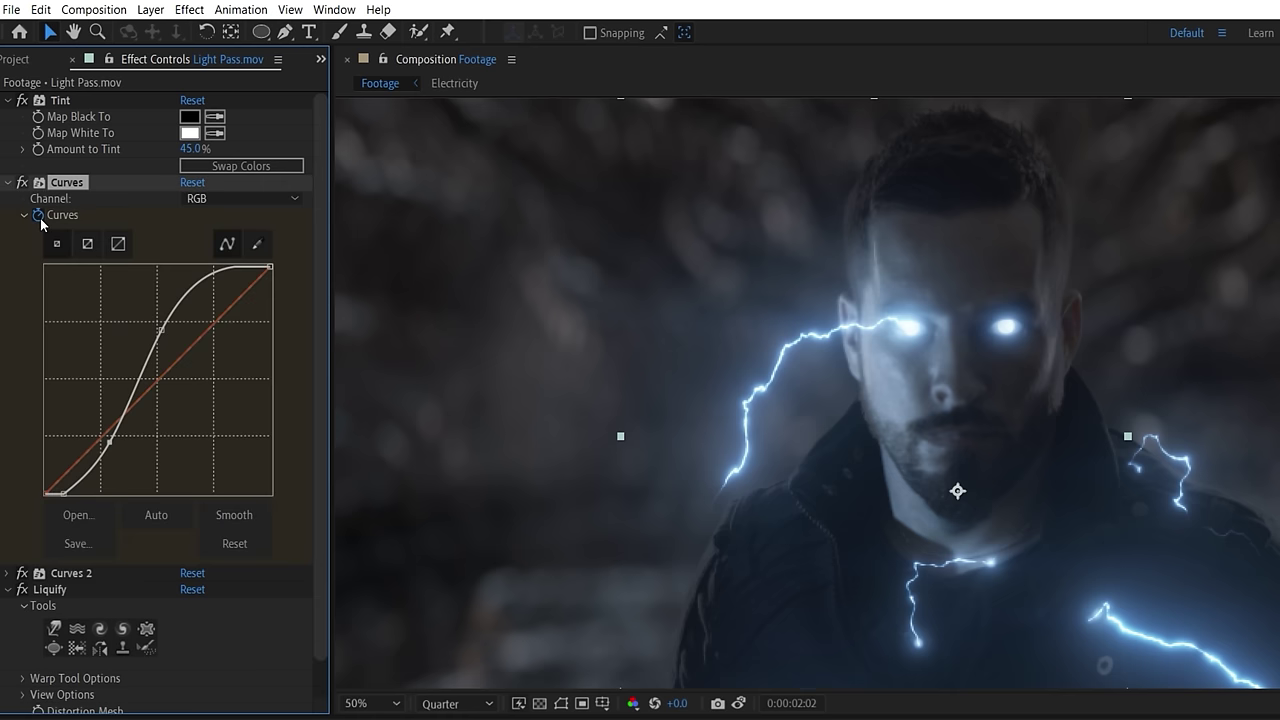
key(Page_Down)
key(Page_Down)
drag(109, 438, 121, 459)
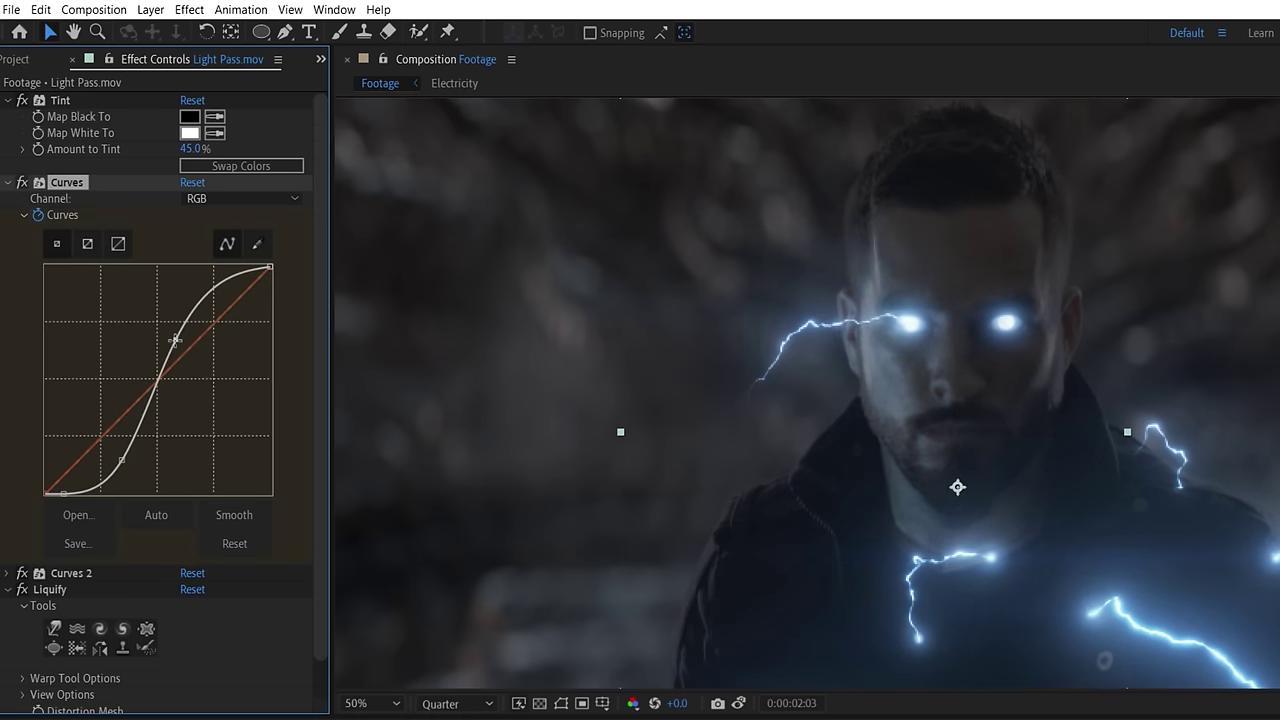
key(space)
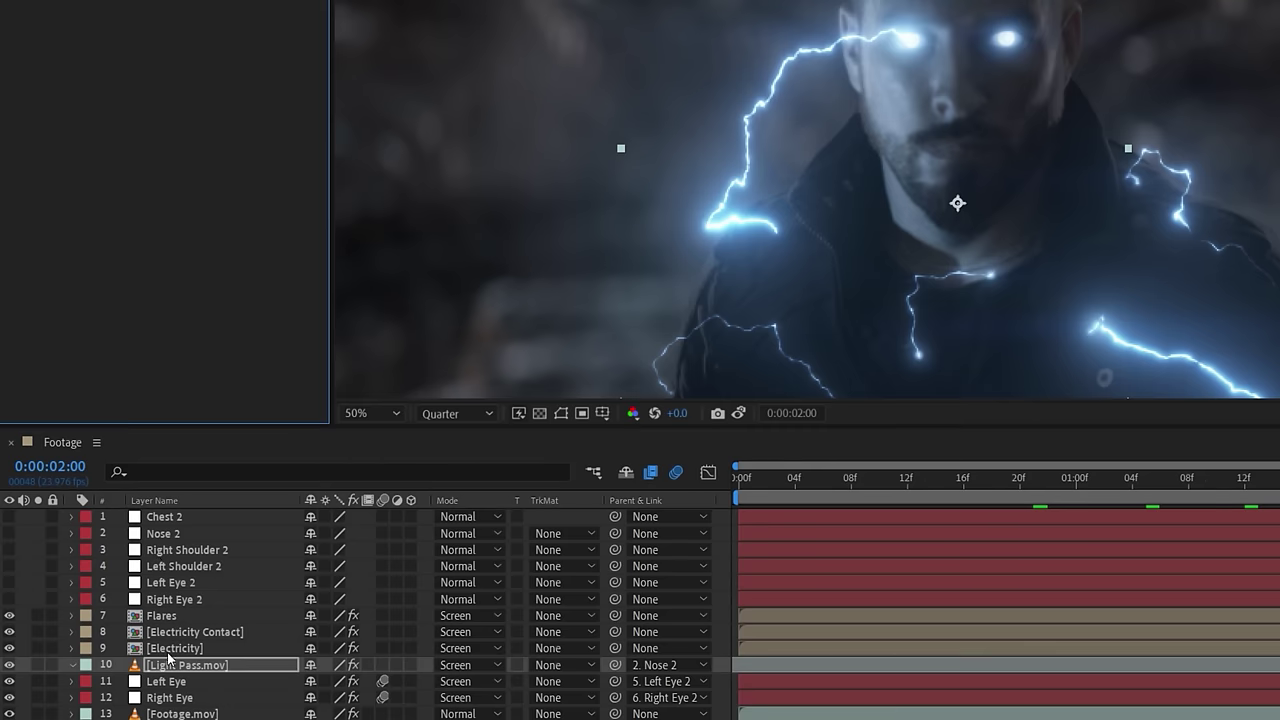
Freeze the Light Pass layer on its current frame with Time > Freeze Frame.
right_click(168, 664)
mouse_move(209, 279)
click(418, 331)
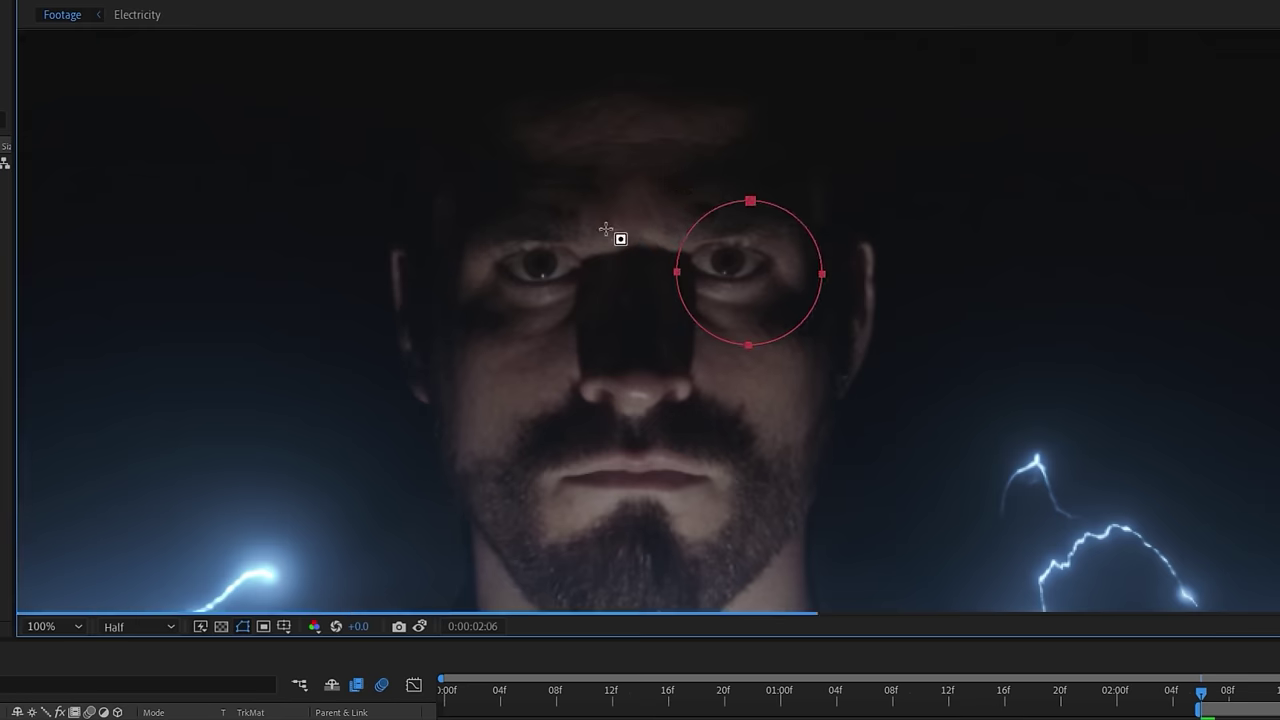
Make the eyes glow white with an ellipse mask in Color Dodge, then duplicate Footage.mov.
drag(618, 205, 468, 335)
click(217, 287)
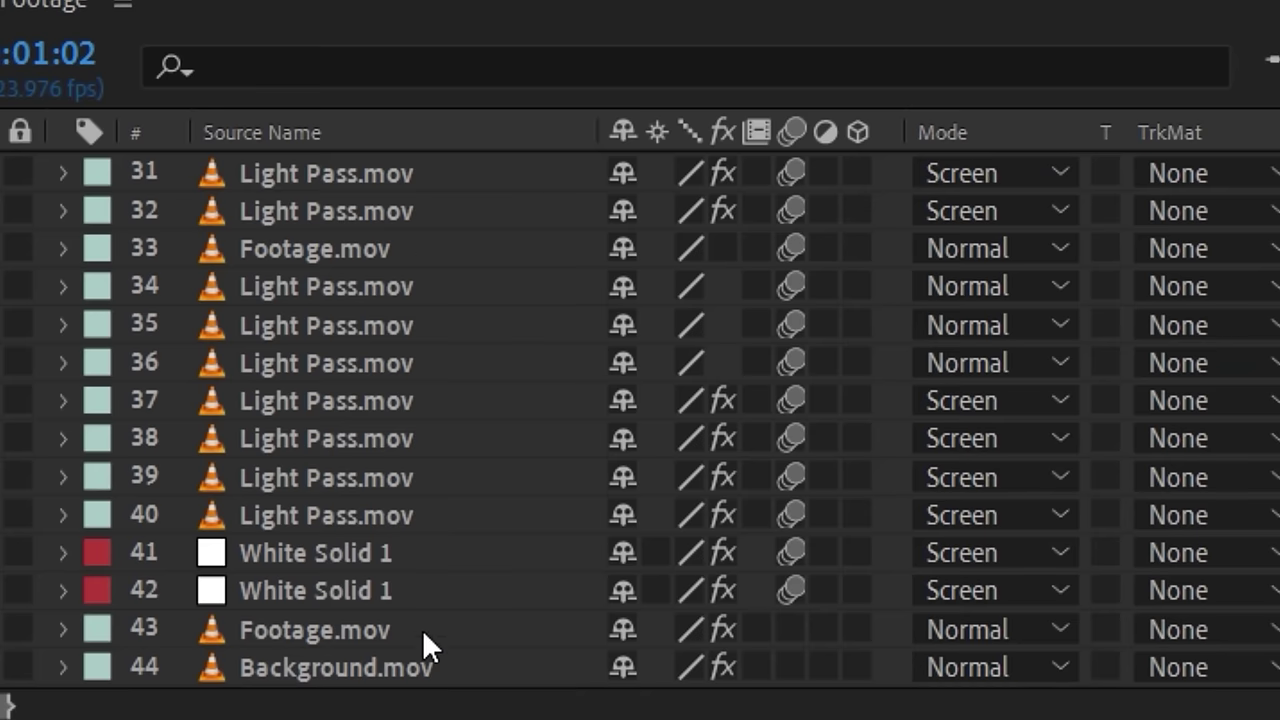
click(423, 629)
key(ctrl+d)
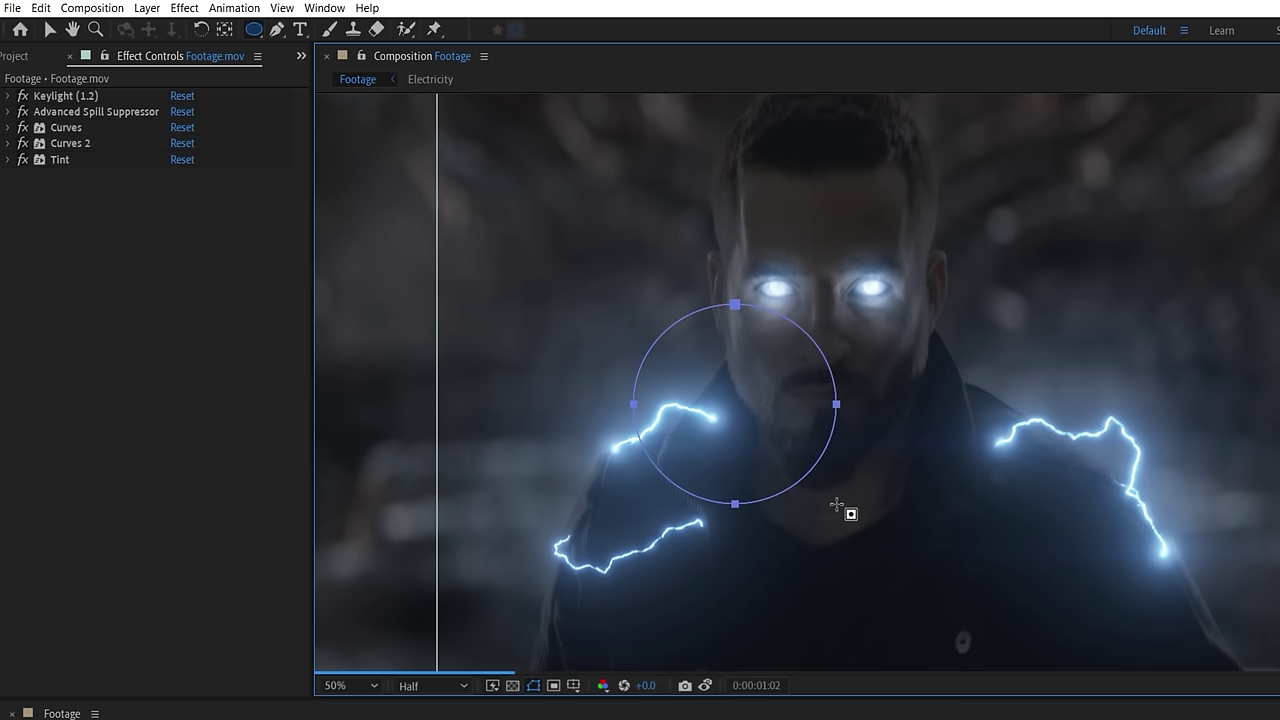
Set the footage copy to Screen, brighten it with Curves, and lift the Curves 2 blue channel.
key(v)
click(486, 452)
click(9, 128)
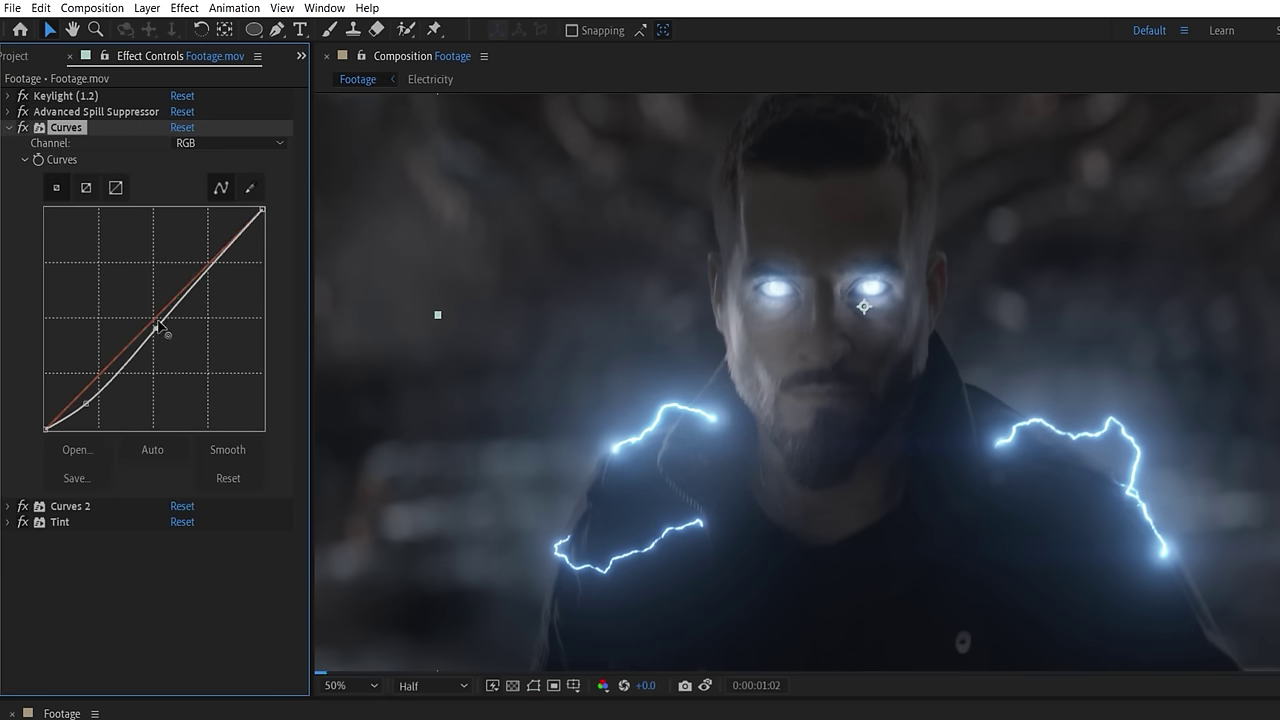
drag(157, 305, 125, 255)
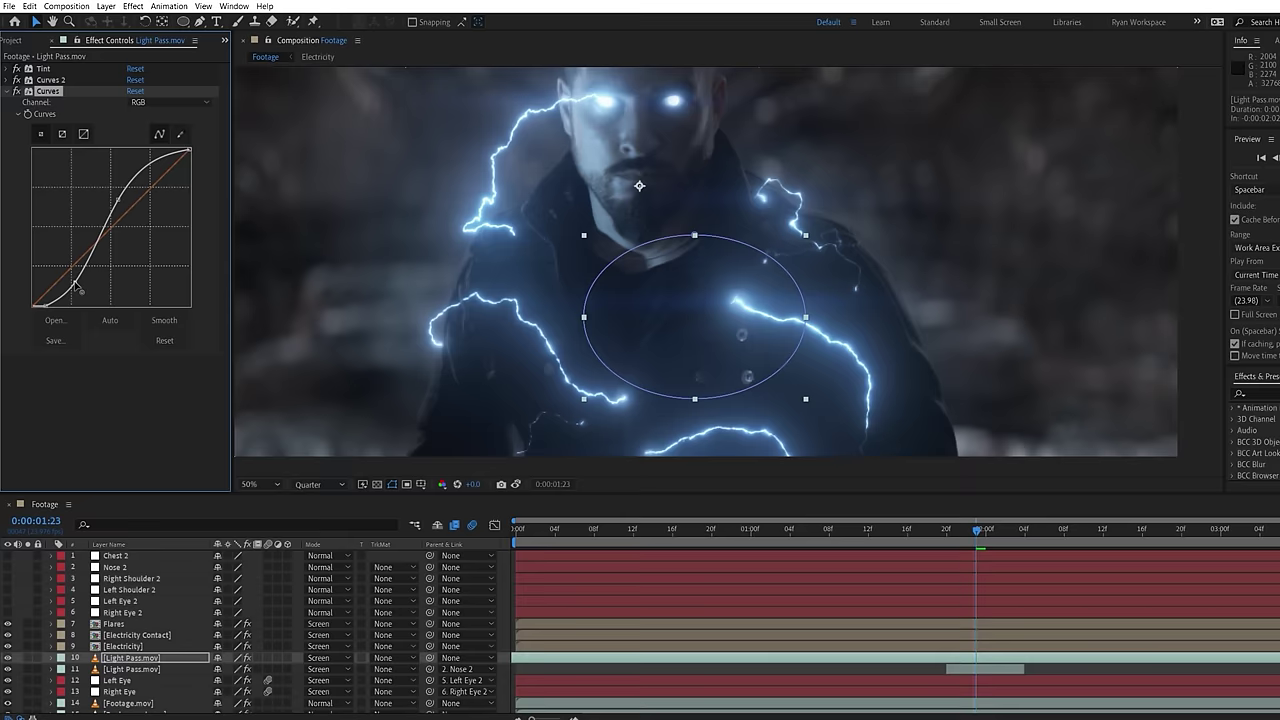
drag(110, 226, 101, 209)
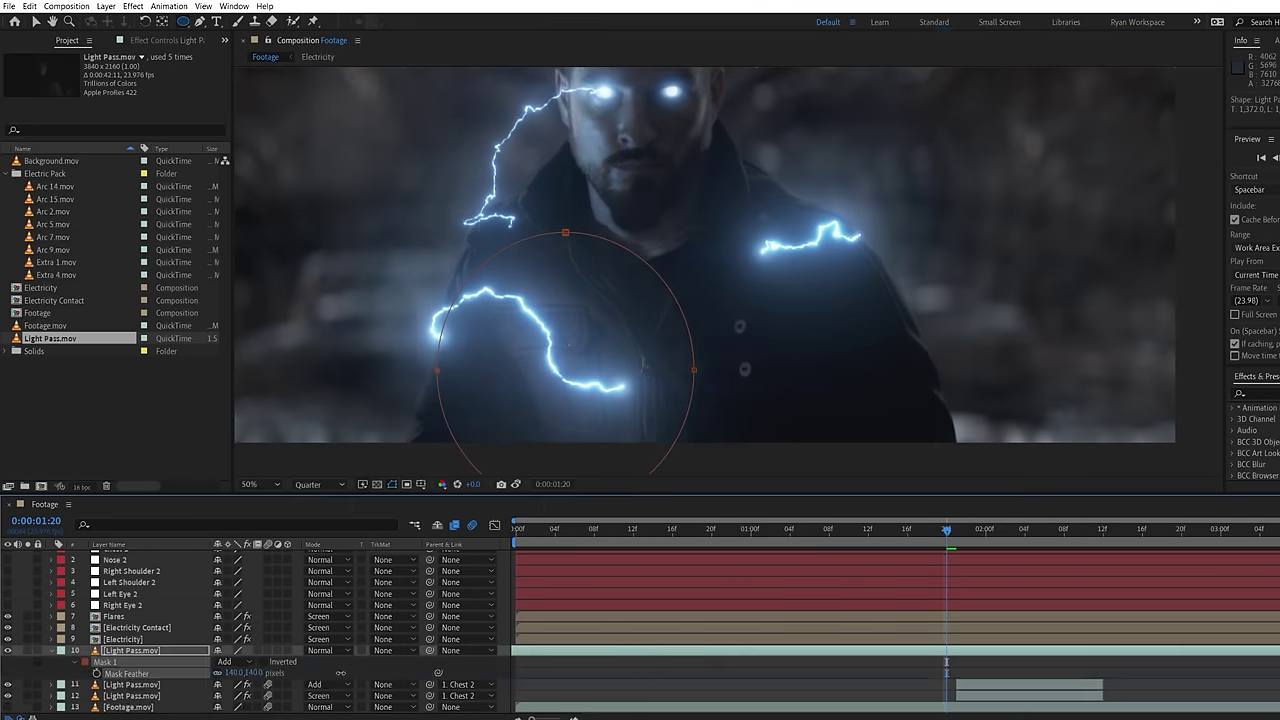
Set layer 11 to Add blending and attach the light pass to the Chest 2 track.
click(330, 661)
click(345, 275)
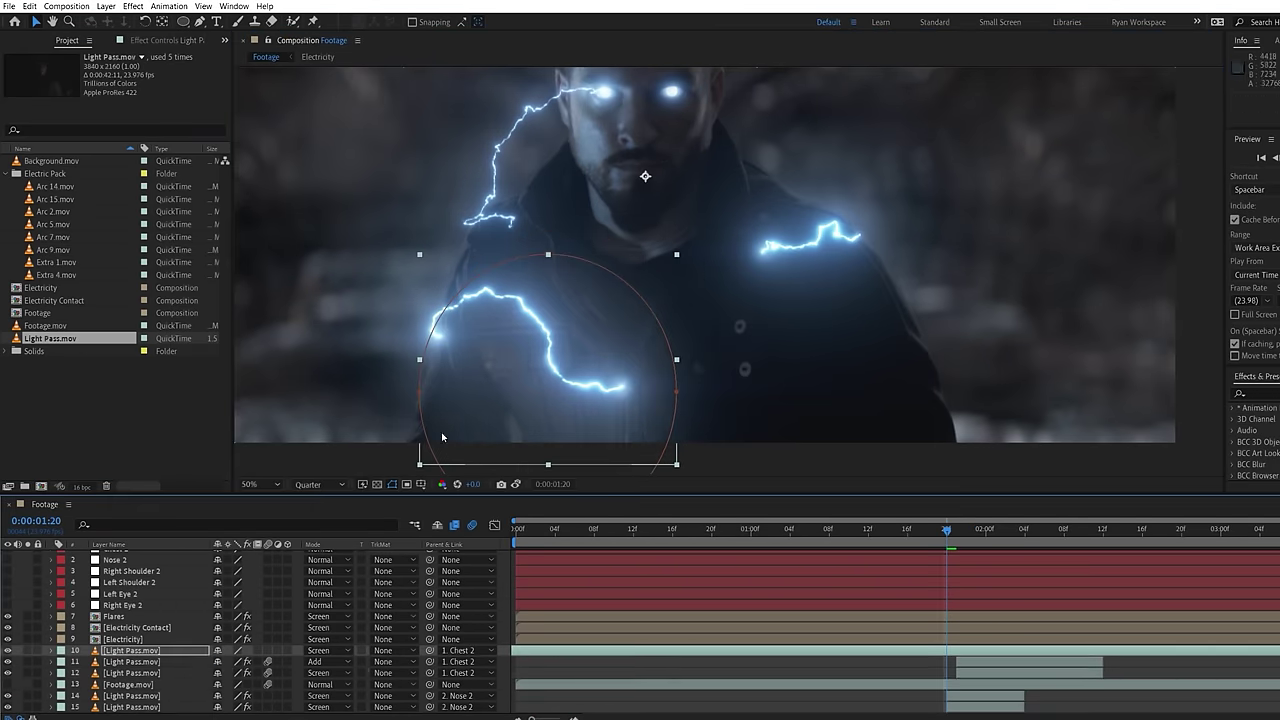
key(F3)
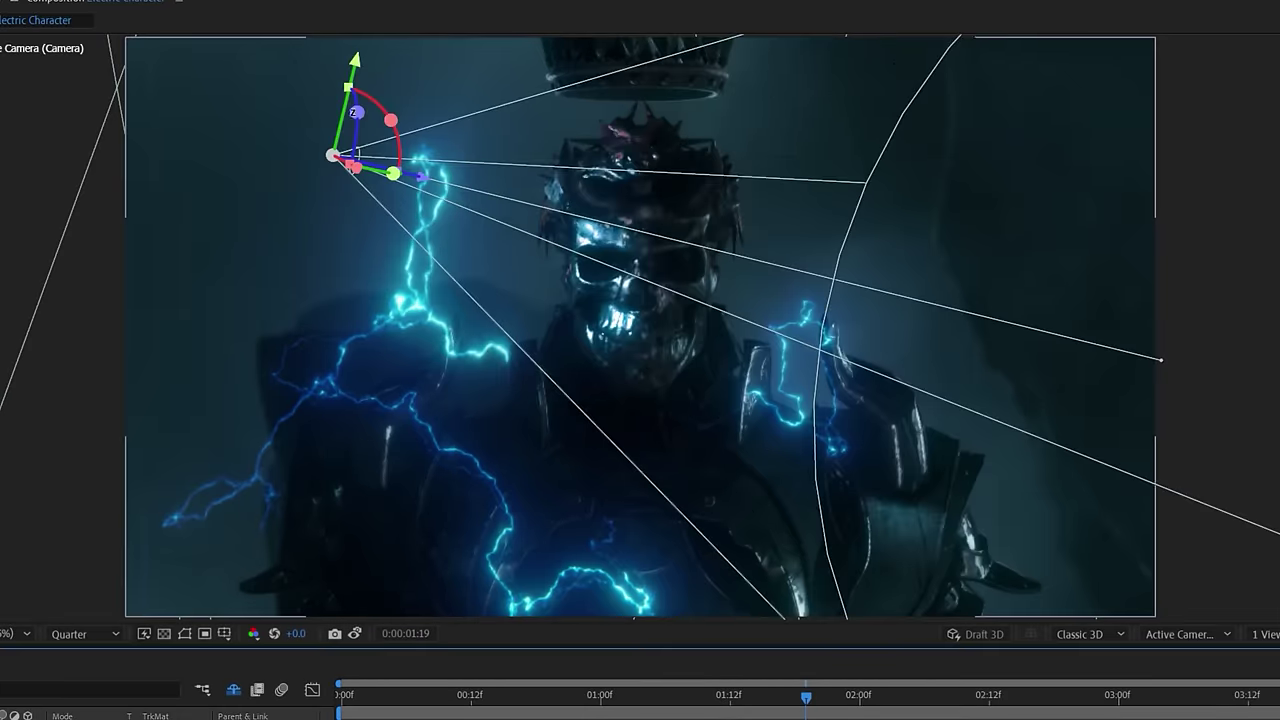
Raise the camera, push it back in depth, swing it toward the upper right, then advance one frame.
drag(350, 105, 336, 120)
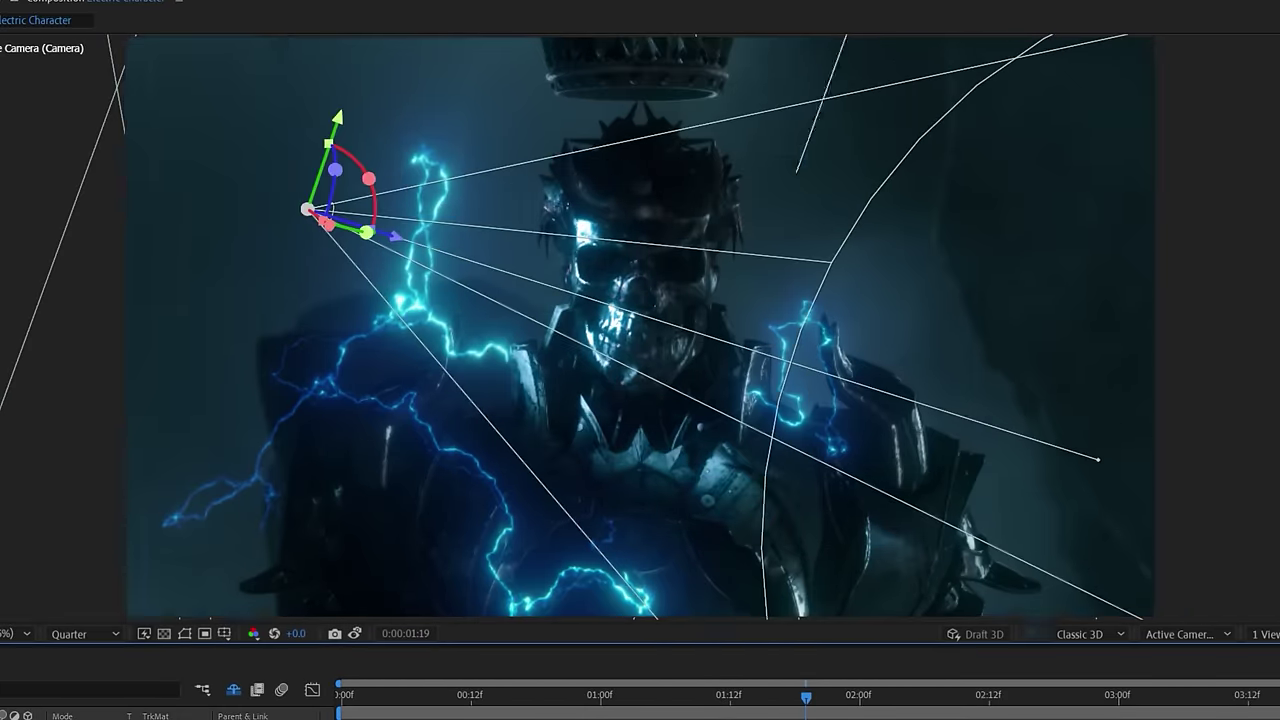
drag(393, 237, 492, 582)
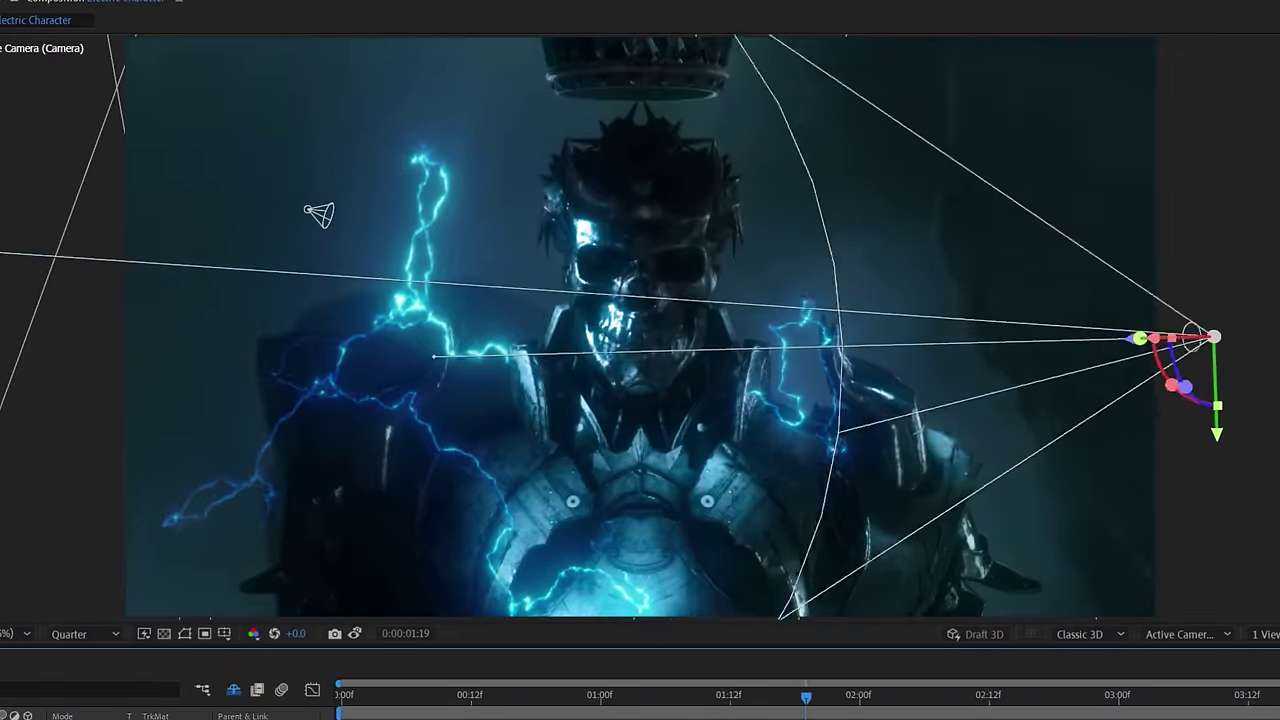
drag(1132, 320, 1135, 84)
key(Page_Down)
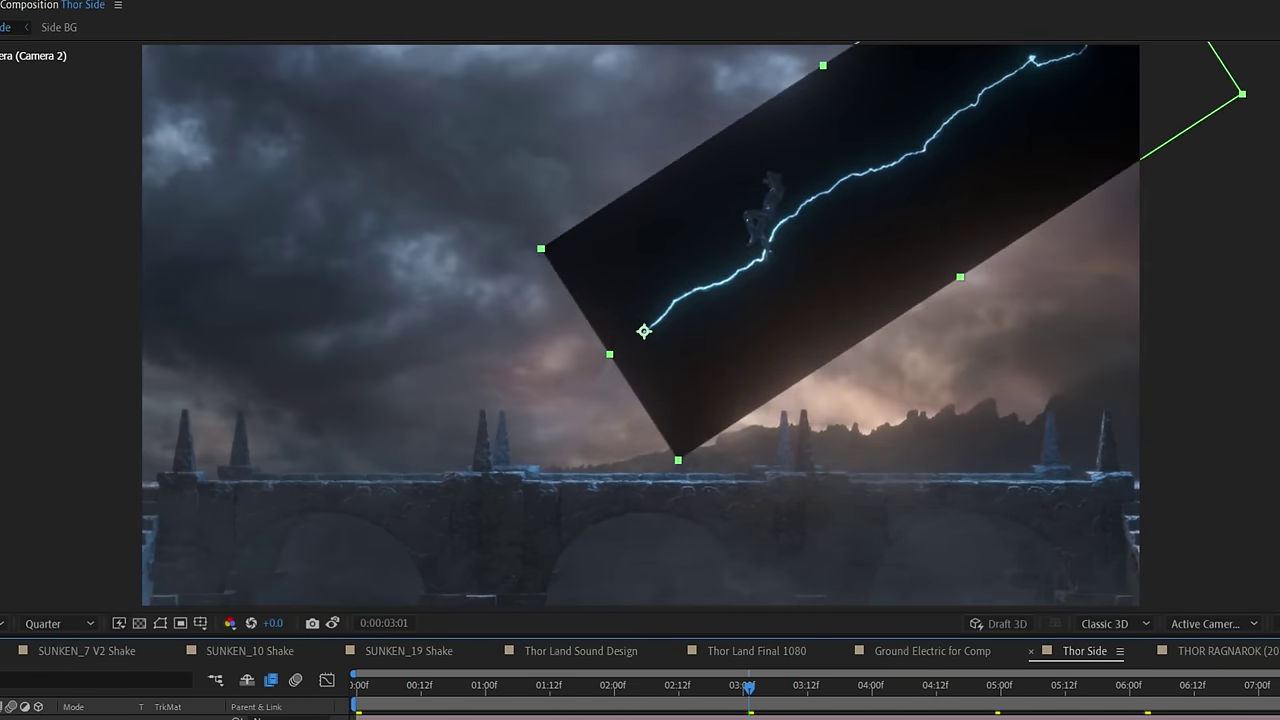
Set the lightning layer to Screen, check the shot's start and end, and nudge the bolts onto the figure.
click(150, 307)
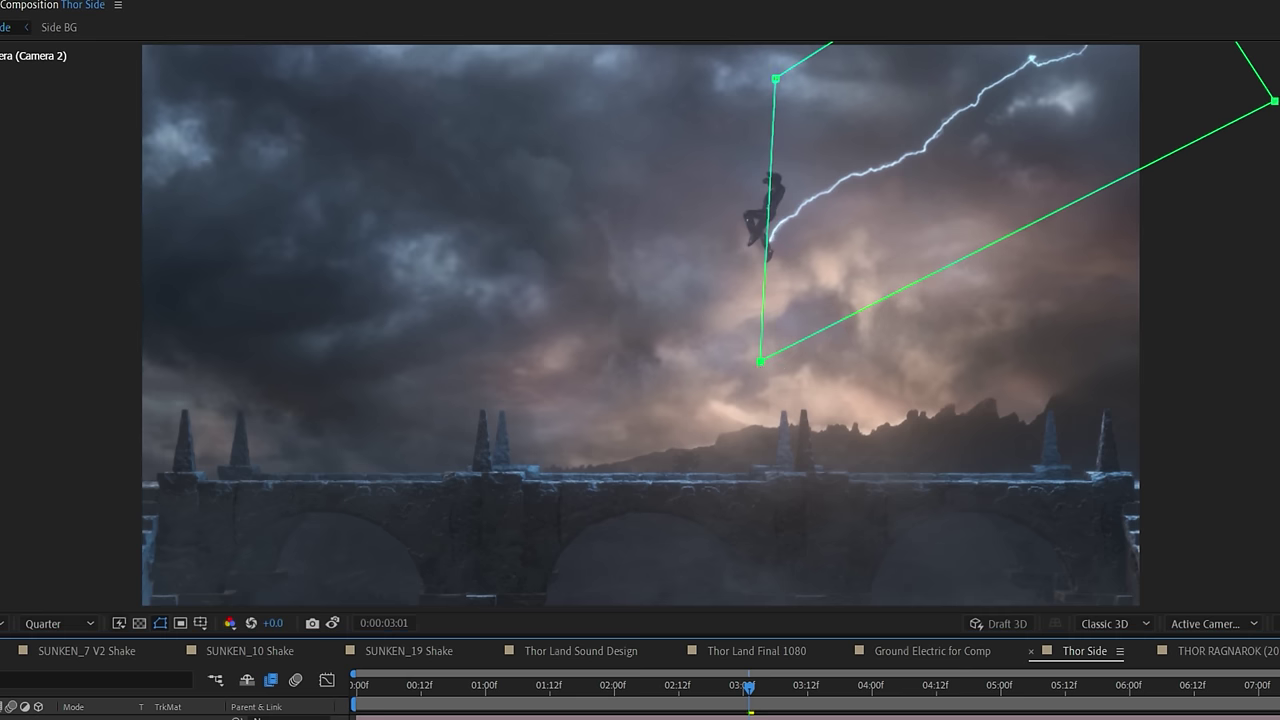
key(Home)
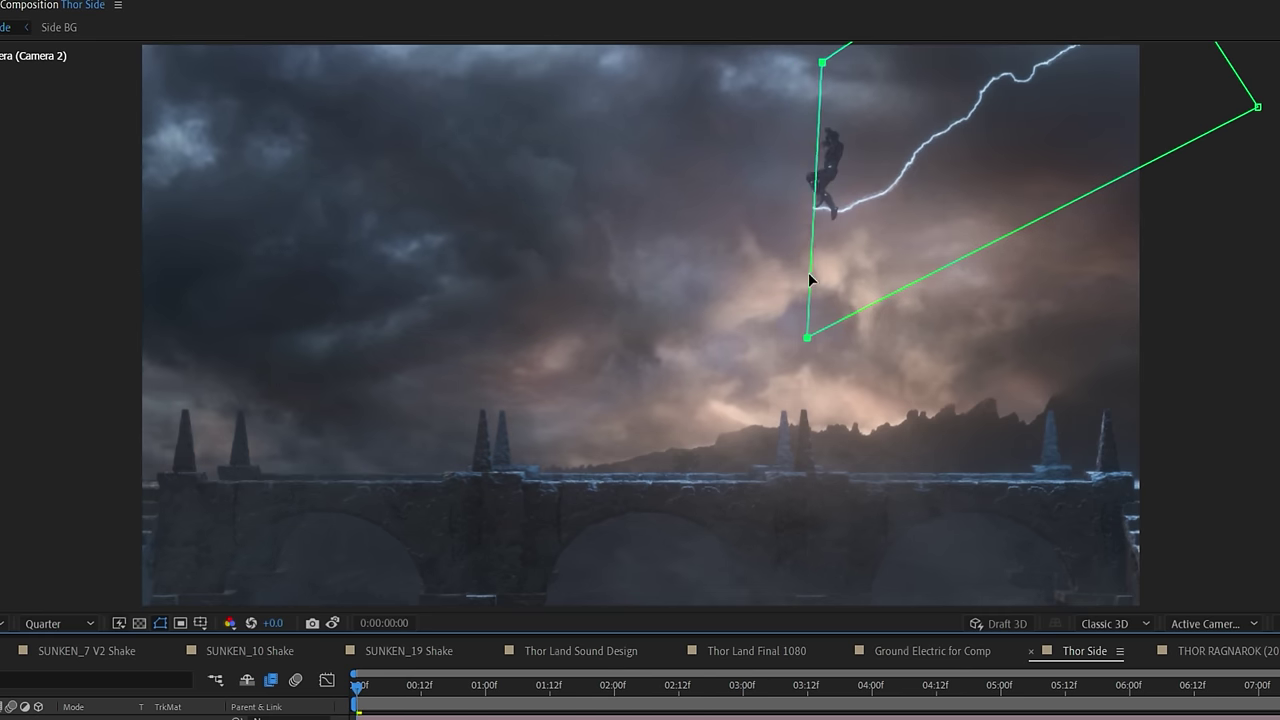
key(End)
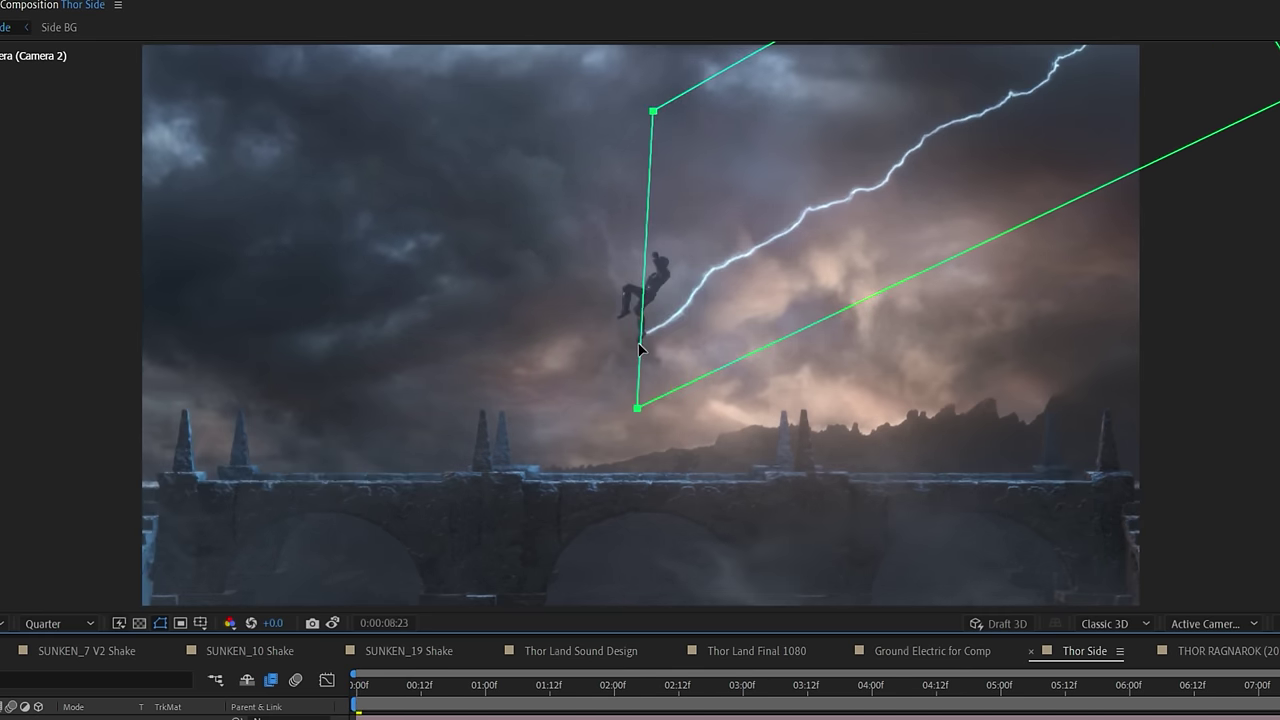
key(space)
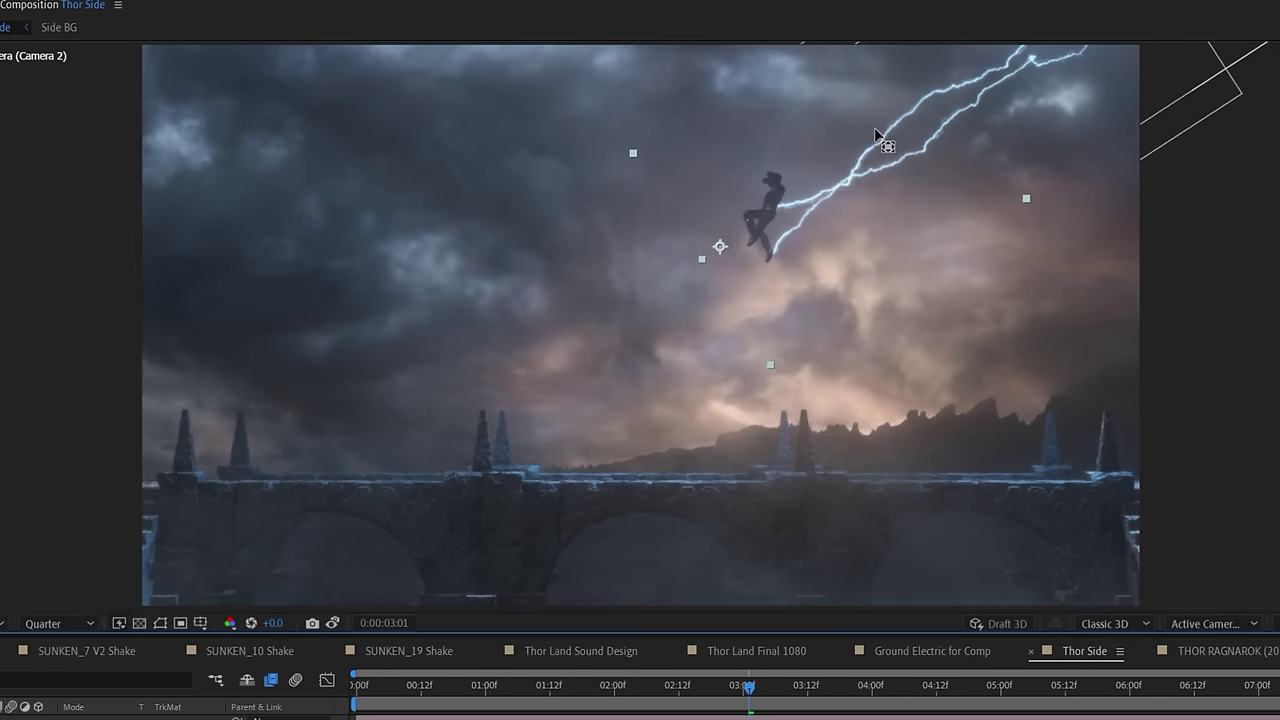
drag(875, 133, 878, 133)
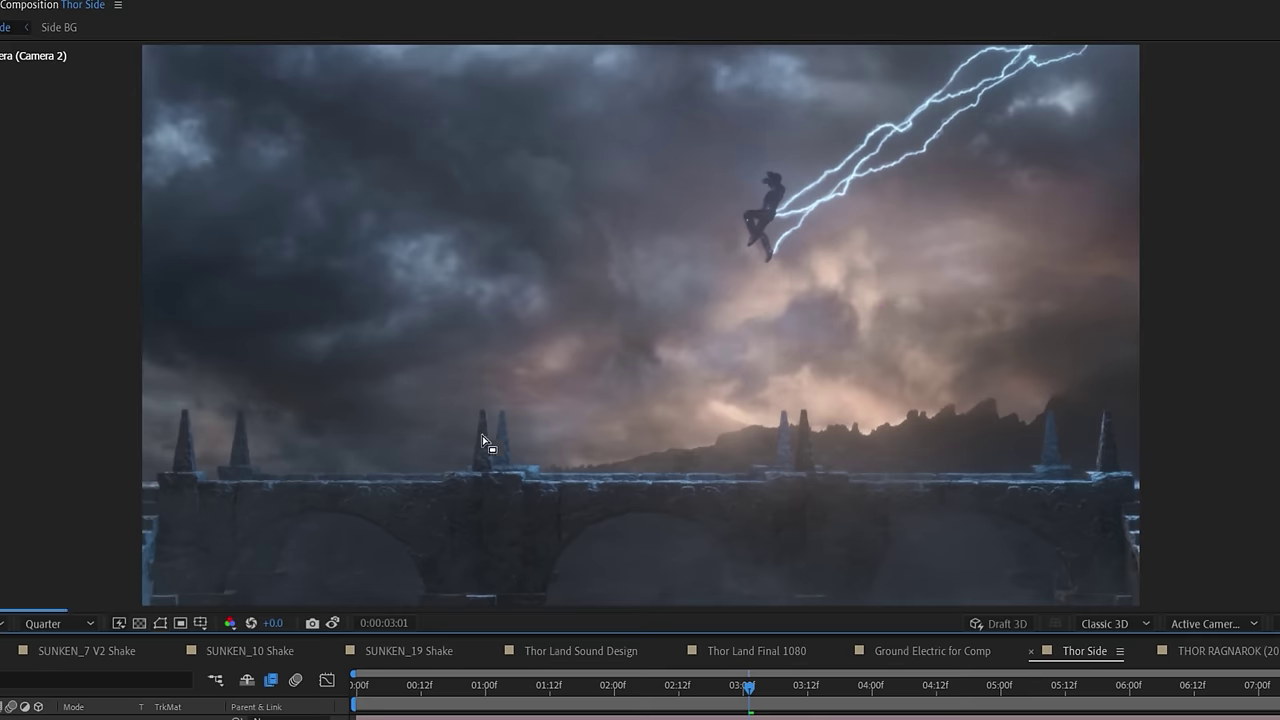
key(c)
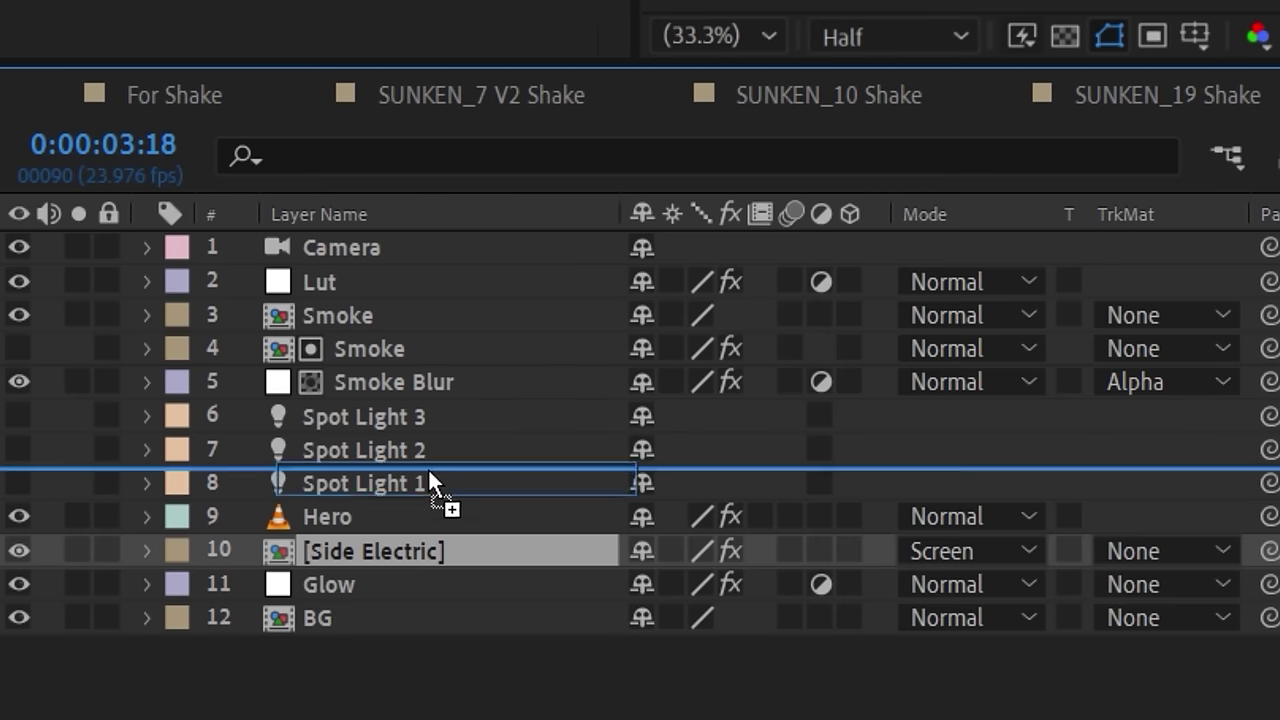
Place Side Electric below Camera and top its stack with an inverted Set Matte from Hero's effects and masks.
drag(437, 282, 440, 280)
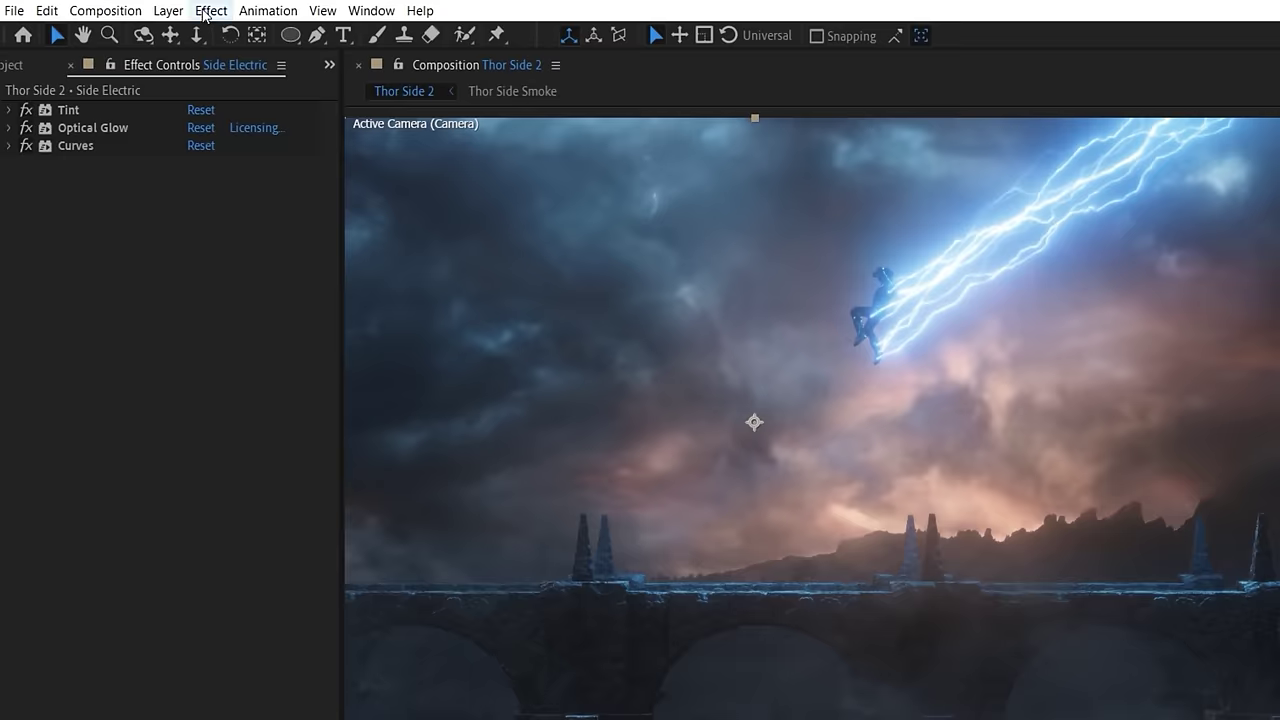
click(211, 10)
click(598, 569)
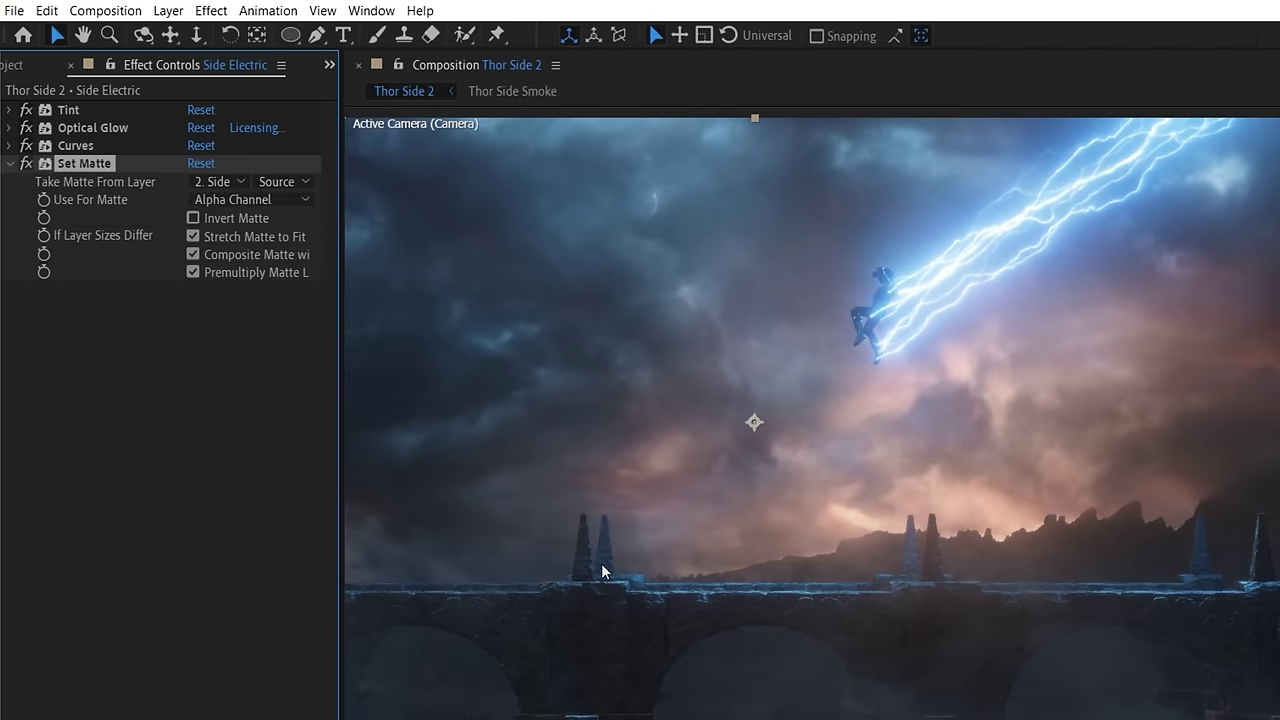
click(238, 184)
click(281, 182)
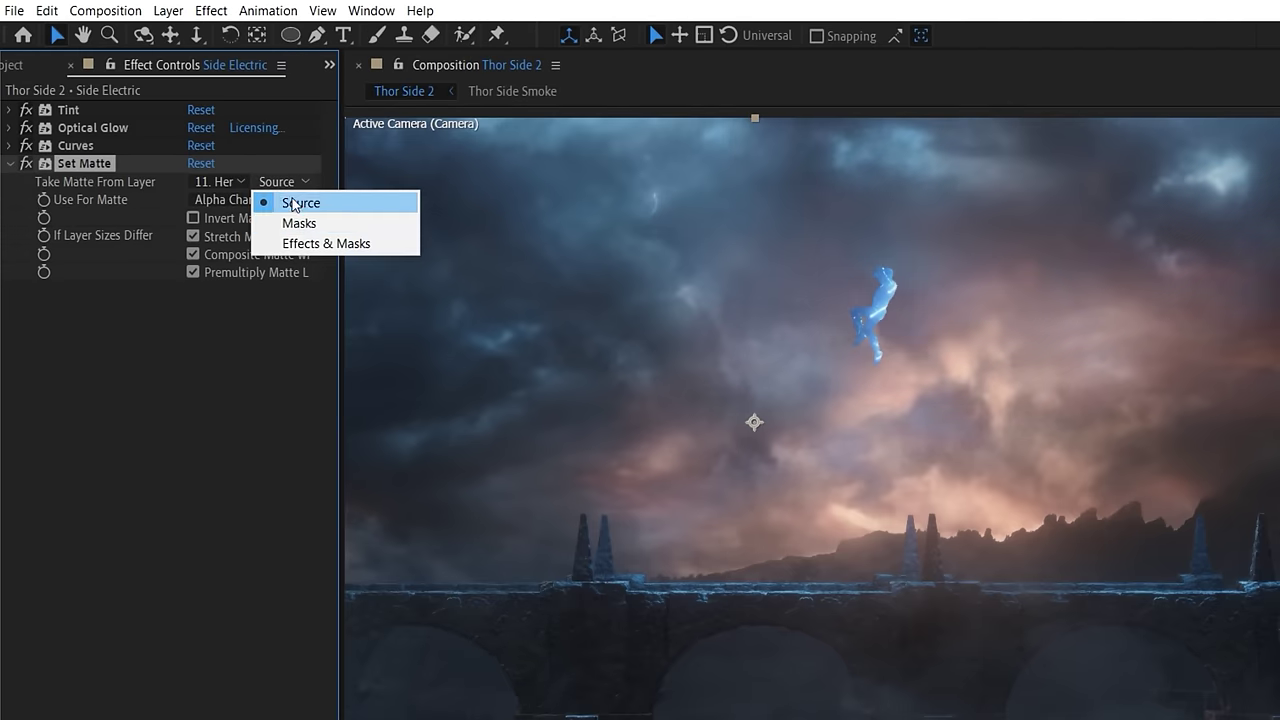
click(262, 215)
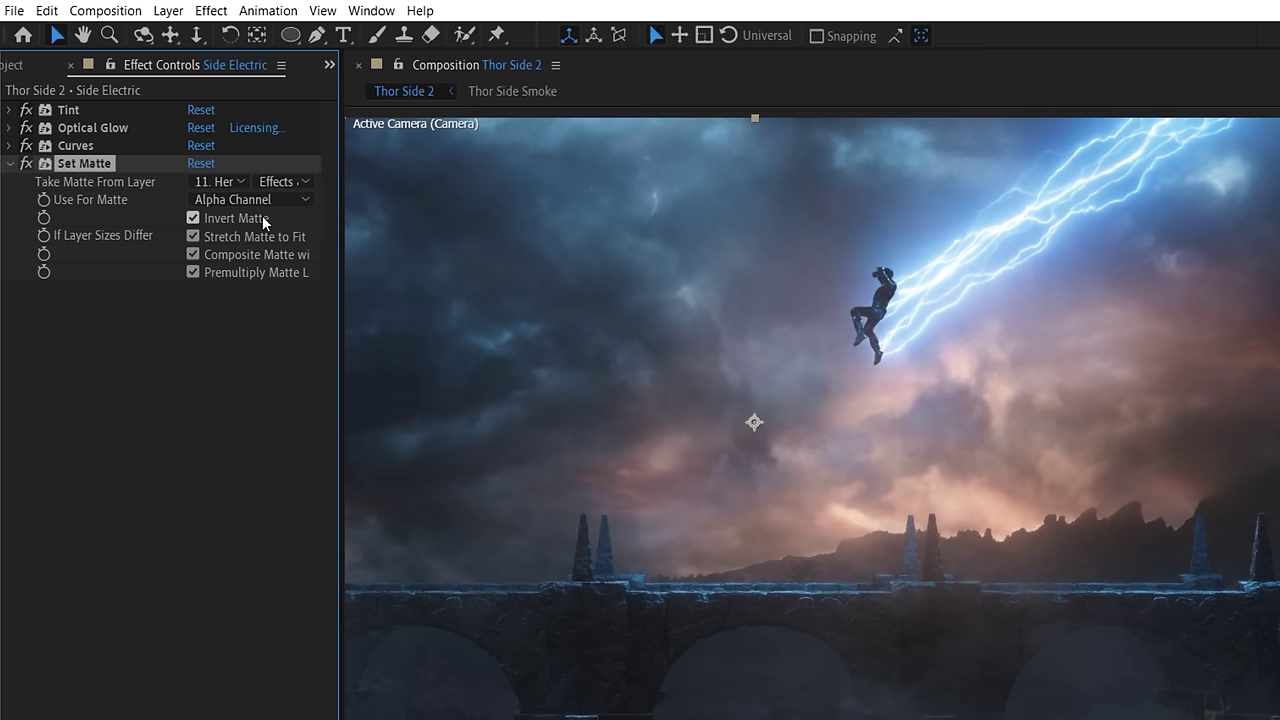
drag(84, 163, 93, 130)
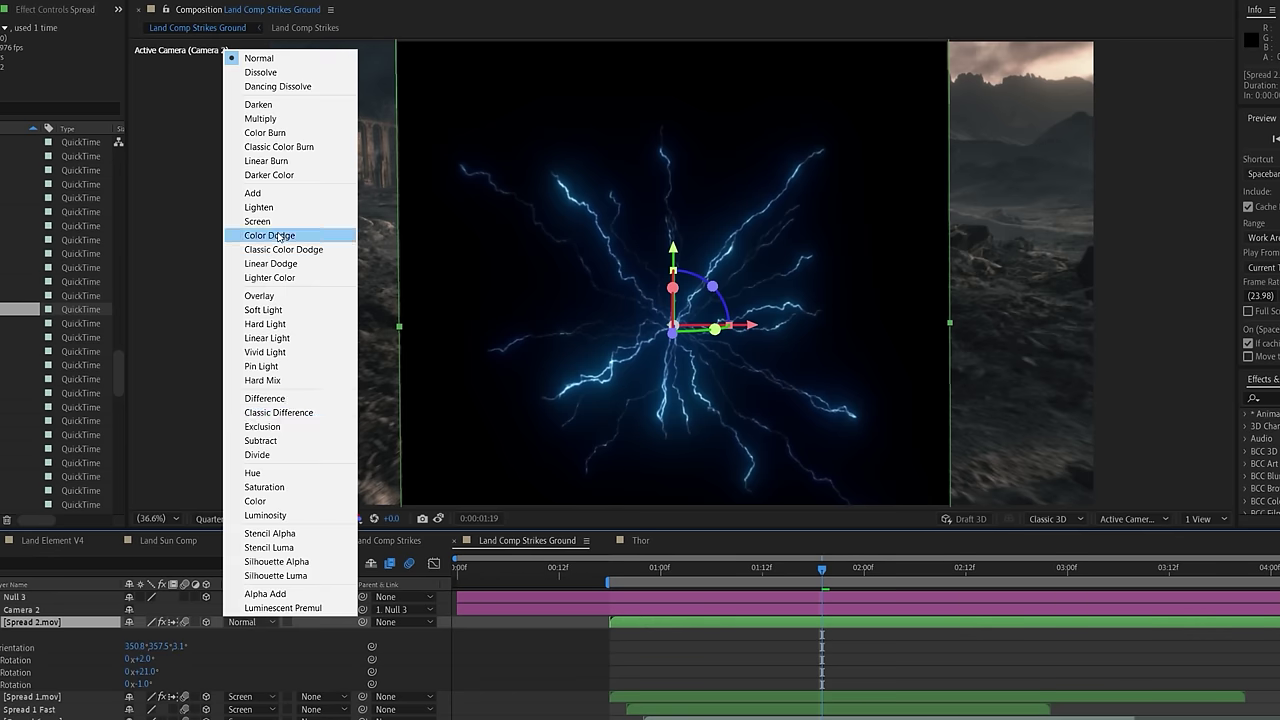
Switch Spread 2.mov's blend mode to Screen.
click(269, 235)
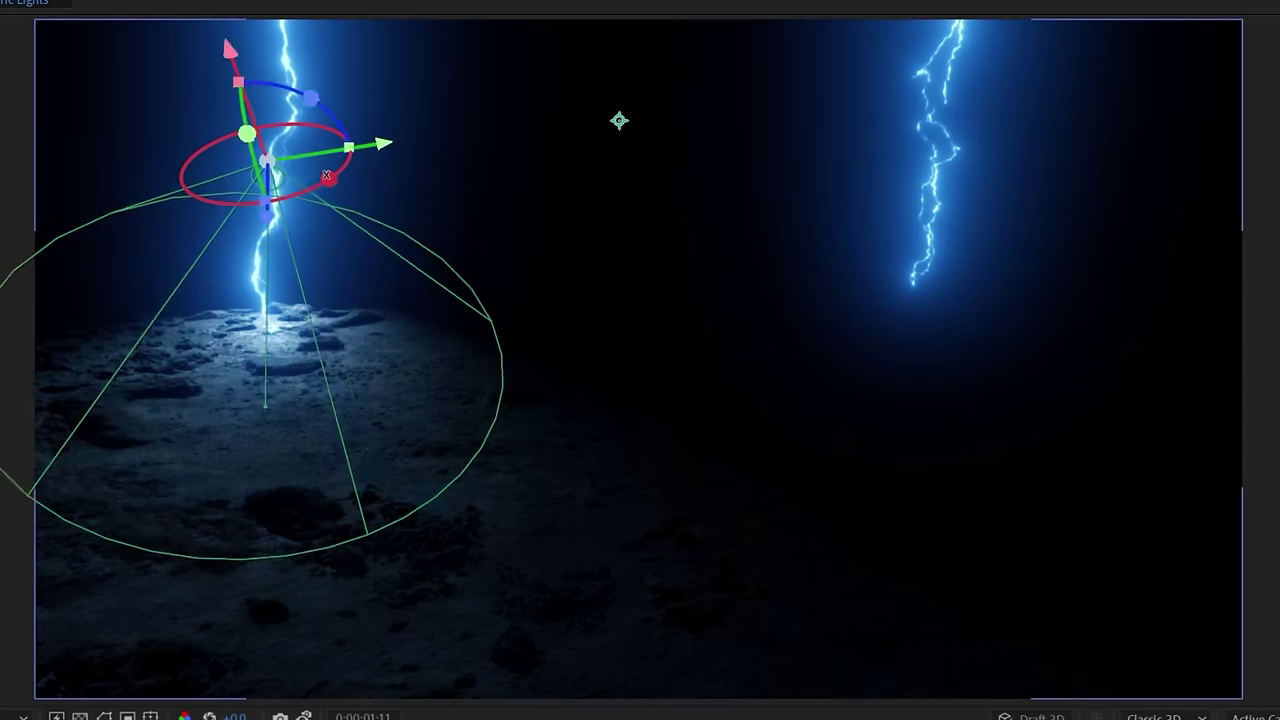
Move the spotlight to light the ground under the right-hand lightning strike.
drag(512, 155, 857, 112)
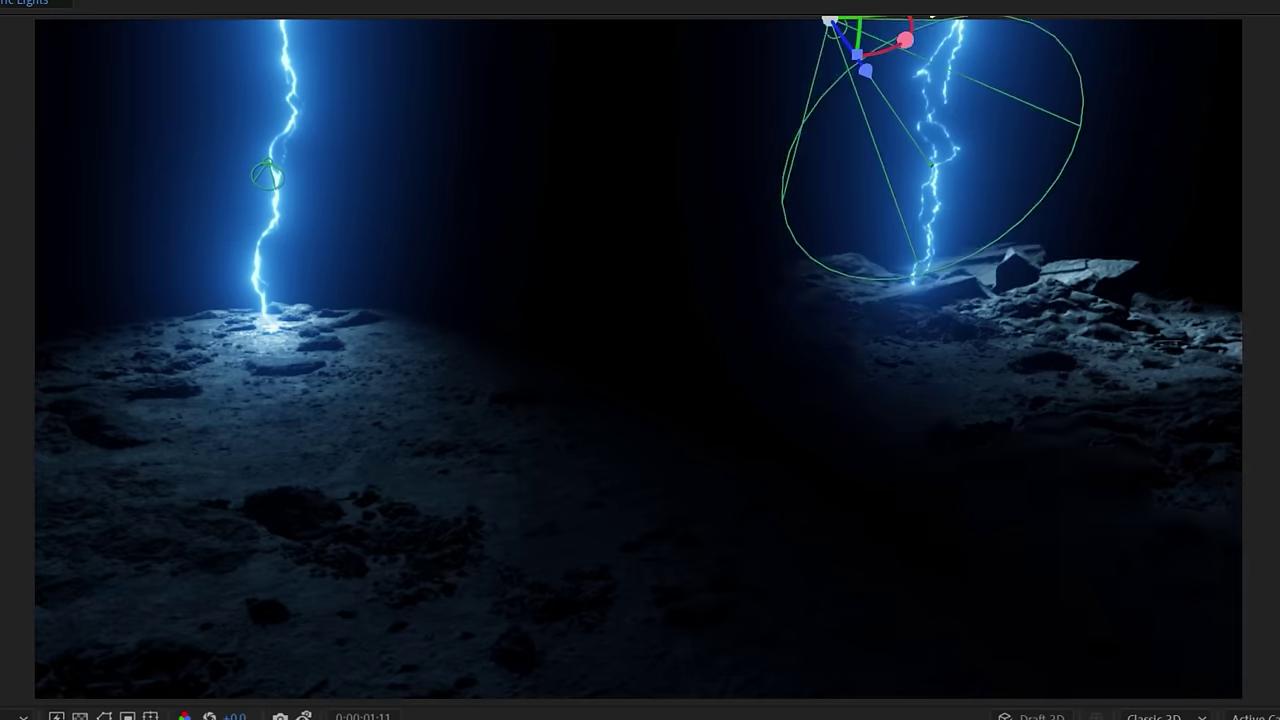